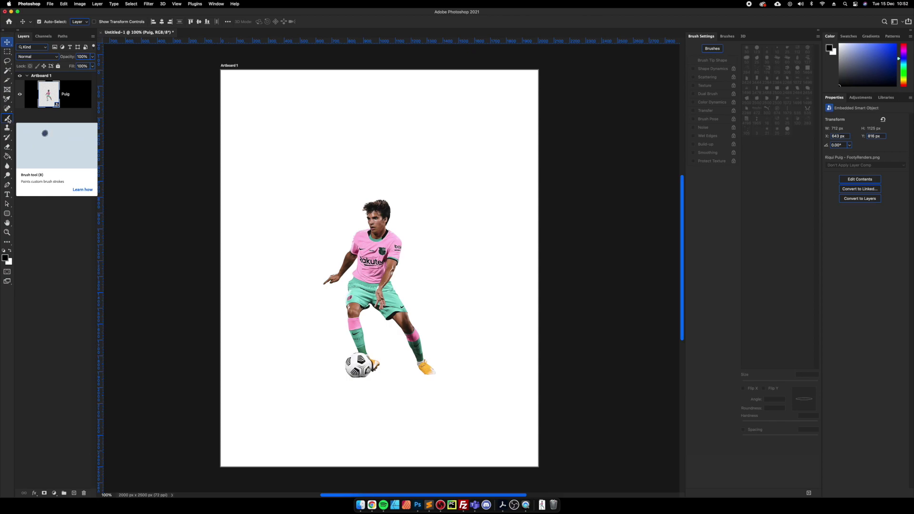
Choose the soft round brush preset and add an empty layer below Puig
{"action": "left_click", "coordinate": [7, 120]}
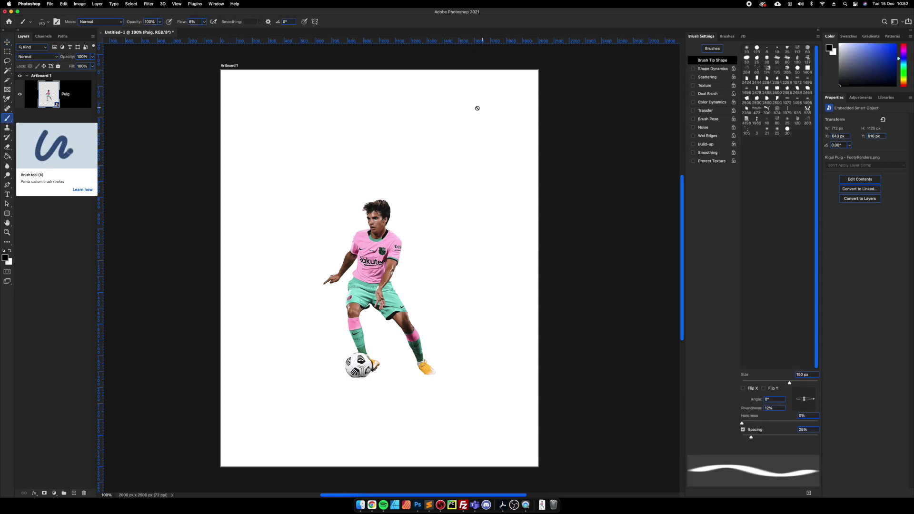
{"action": "left_click", "coordinate": [747, 50]}
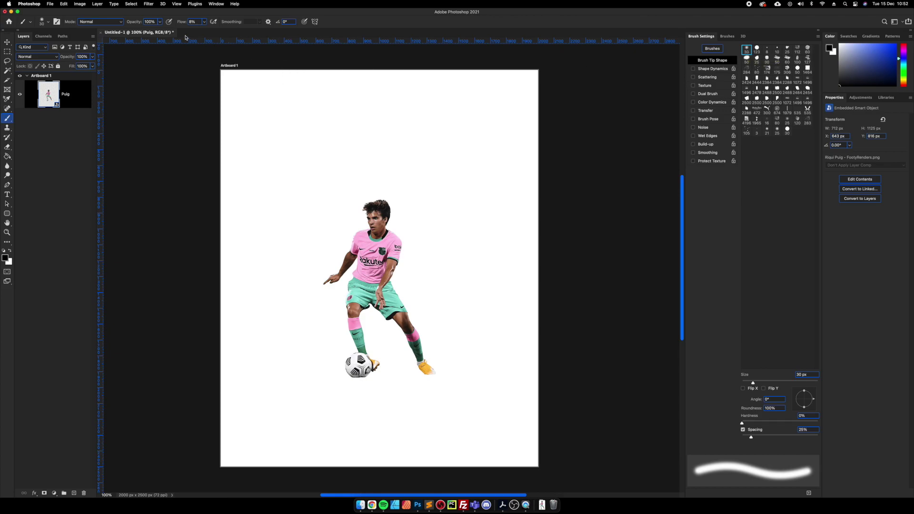
{"action": "left_click", "coordinate": [191, 22]}
{"action": "key", "text": "Return"}
{"action": "left_click", "coordinate": [74, 493]}
{"action": "left_click_drag", "start_coordinate": [66, 94], "coordinate": [66, 133]}
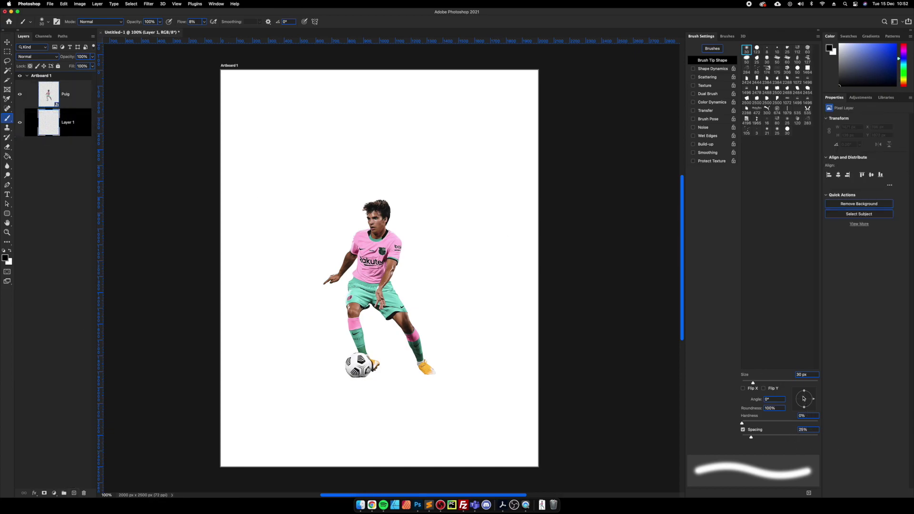
Flatten the brush tip to 12% roundness
{"action": "left_click", "coordinate": [775, 408]}
{"action": "type", "text": "12"}
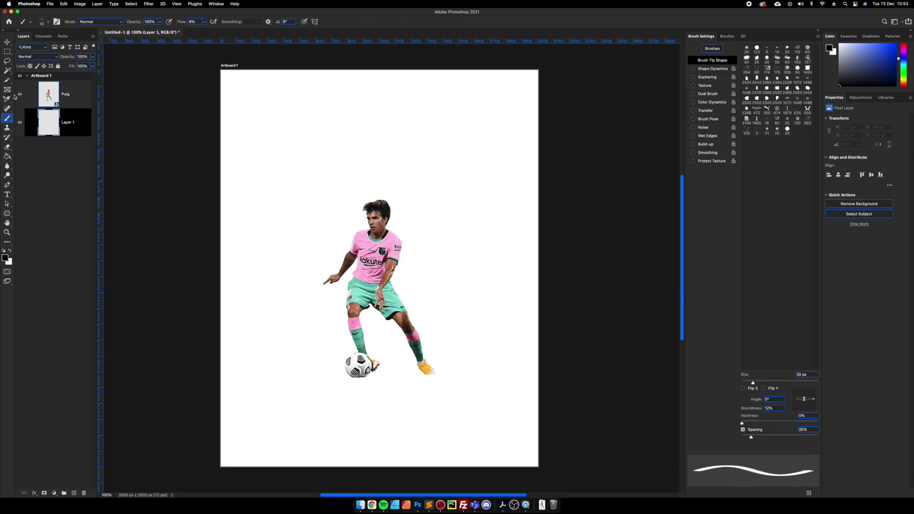
{"action": "key", "text": "Return"}
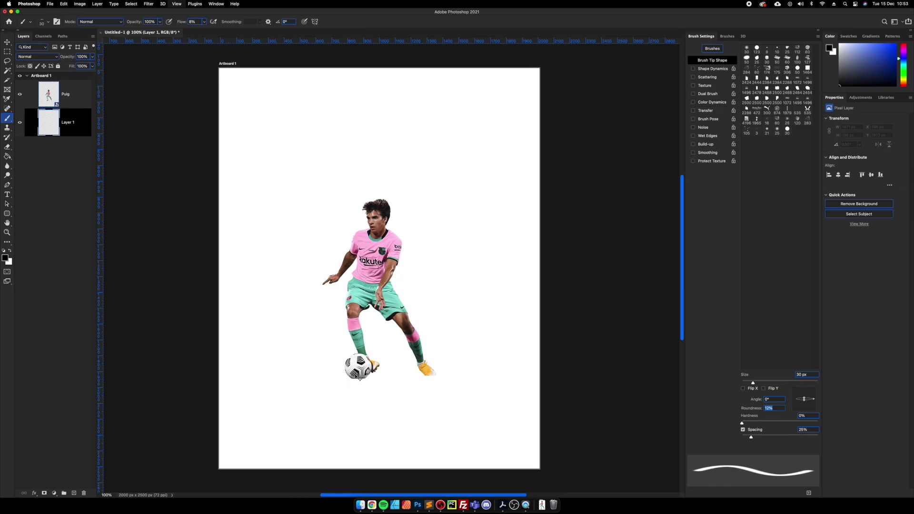
Paint a soft shadow under the ball on Layer 1 with a 50 px brush
{"action": "scroll", "coordinate": [358, 376], "scroll_direction": "up", "scroll_amount": 5}
{"action": "scroll", "coordinate": [477, 164], "scroll_direction": "down", "scroll_amount": 3}
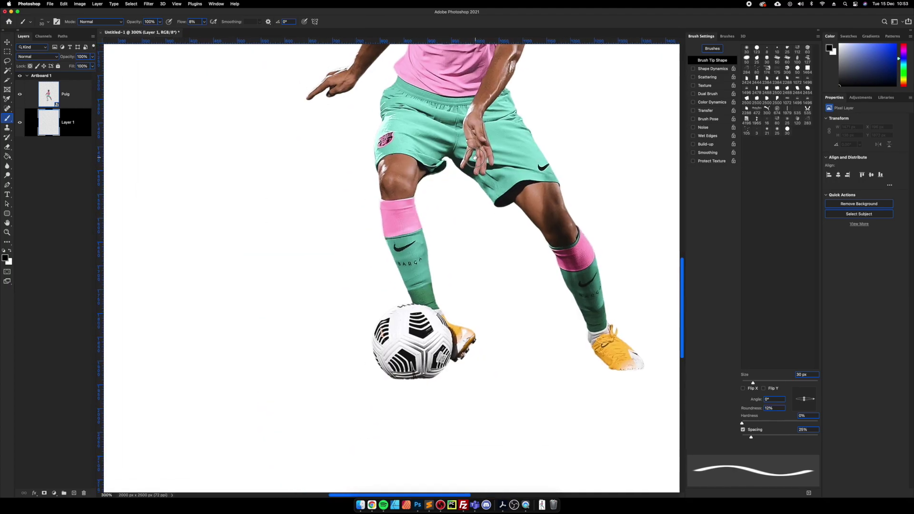
{"action": "scroll", "coordinate": [452, 190], "scroll_direction": "right", "scroll_amount": 2}
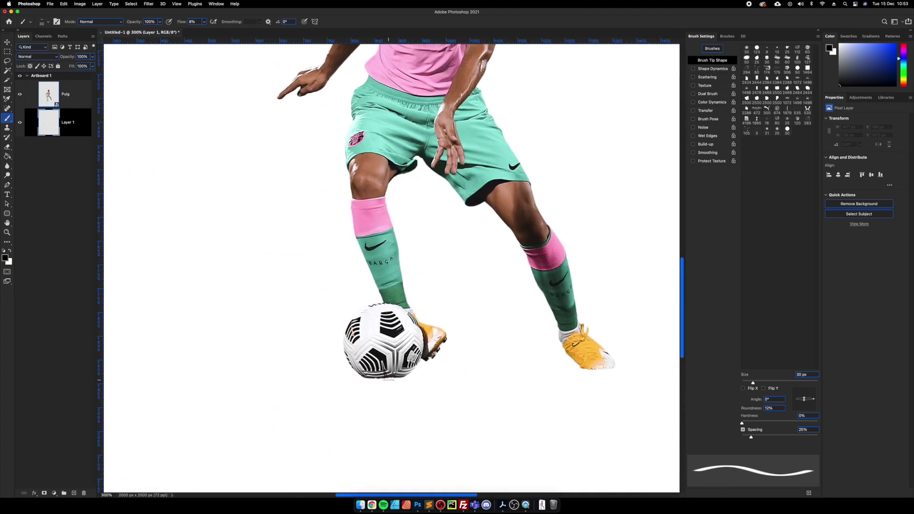
{"action": "key", "text": "bracketright"}
{"action": "key", "text": "bracketright"}
{"action": "key", "text": "bracketright"}
{"action": "key", "text": "bracketright"}
{"action": "key", "text": "bracketright"}
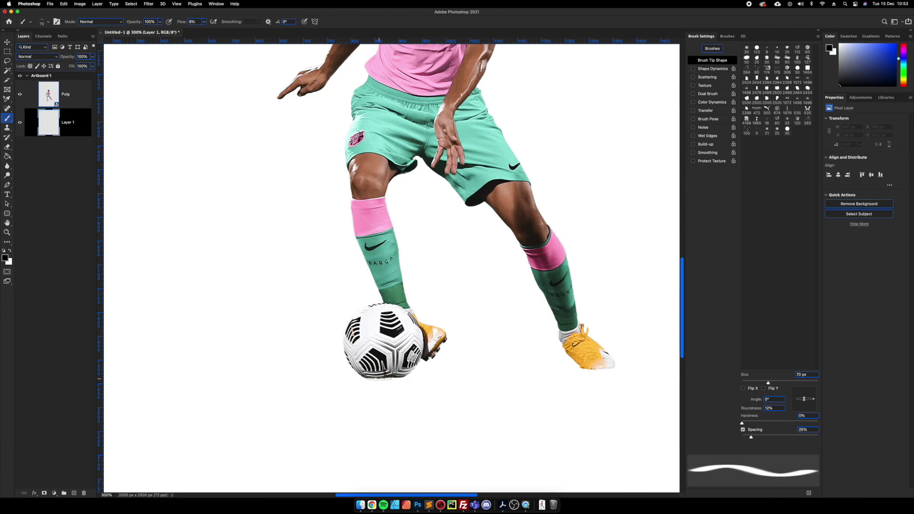
{"action": "left_click_drag", "start_coordinate": [364, 379], "coordinate": [386, 379]}
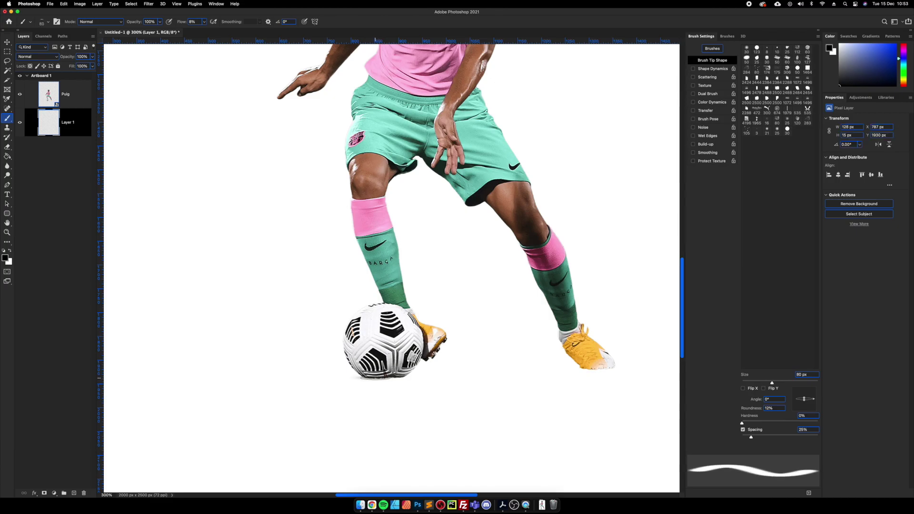
{"action": "left_click_drag", "start_coordinate": [383, 378], "coordinate": [389, 379]}
{"action": "mouse_move", "coordinate": [389, 379]}
{"action": "left_mouse_down"}
{"action": "mouse_move", "coordinate": [360, 379]}
{"action": "mouse_move", "coordinate": [390, 378]}
{"action": "left_mouse_up"}
{"action": "key", "text": "bracketright"}
{"action": "key", "text": "bracketright"}
At 200% zoom, build up the ball's shadow with a 200 px brush, then zoom to 400% on the feet
{"action": "key", "text": "super+minus"}
{"action": "key", "text": "super+minus"}
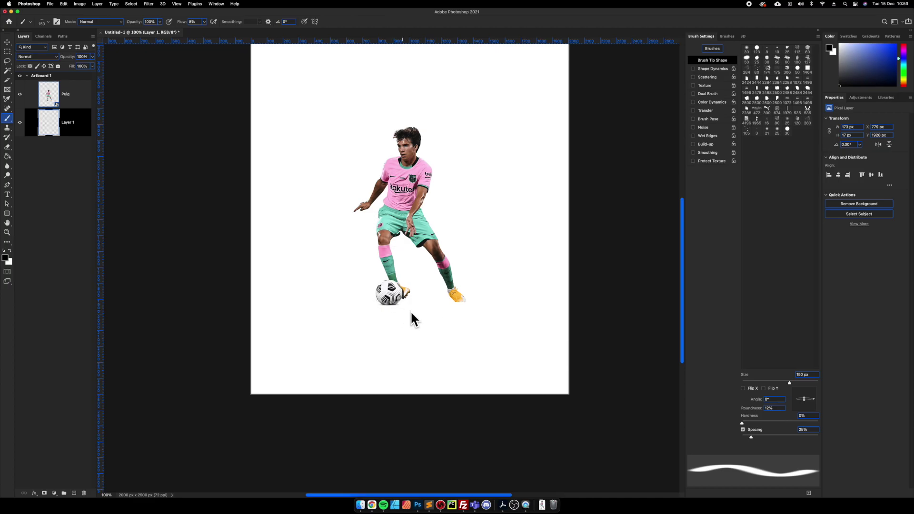
{"action": "key", "text": "super+equal"}
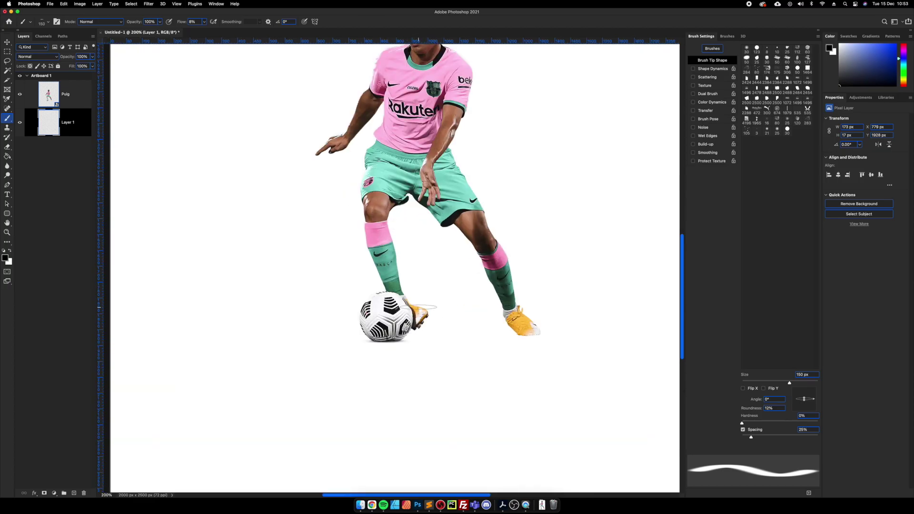
{"action": "mouse_move", "coordinate": [397, 342]}
{"action": "left_mouse_down"}
{"action": "mouse_move", "coordinate": [387, 340]}
{"action": "mouse_move", "coordinate": [431, 344]}
{"action": "left_mouse_up"}
{"action": "key", "text": "bracketright"}
{"action": "key", "text": "bracketright"}
{"action": "mouse_move", "coordinate": [389, 342]}
{"action": "left_mouse_down"}
{"action": "mouse_move", "coordinate": [409, 342]}
{"action": "mouse_move", "coordinate": [379, 343]}
{"action": "mouse_move", "coordinate": [462, 343]}
{"action": "mouse_move", "coordinate": [379, 341]}
{"action": "mouse_move", "coordinate": [435, 348]}
{"action": "mouse_move", "coordinate": [443, 337]}
{"action": "left_mouse_up"}
{"action": "key", "text": "bracketright"}
{"action": "key", "text": "bracketright"}
{"action": "key", "text": "bracketright"}
{"action": "key", "text": "bracketright"}
{"action": "key", "text": "bracketright"}
{"action": "key", "text": "bracketright"}
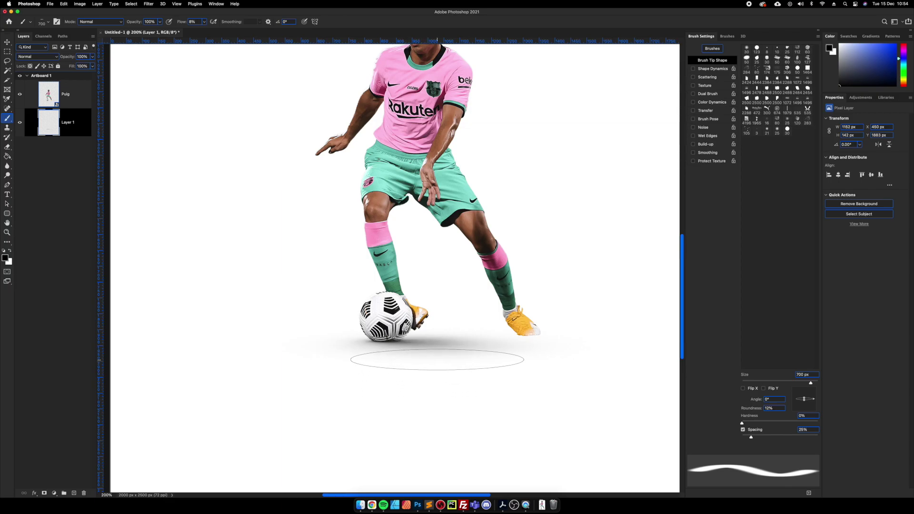
{"action": "key", "text": "super+equal"}
{"action": "key", "text": "super+equal"}
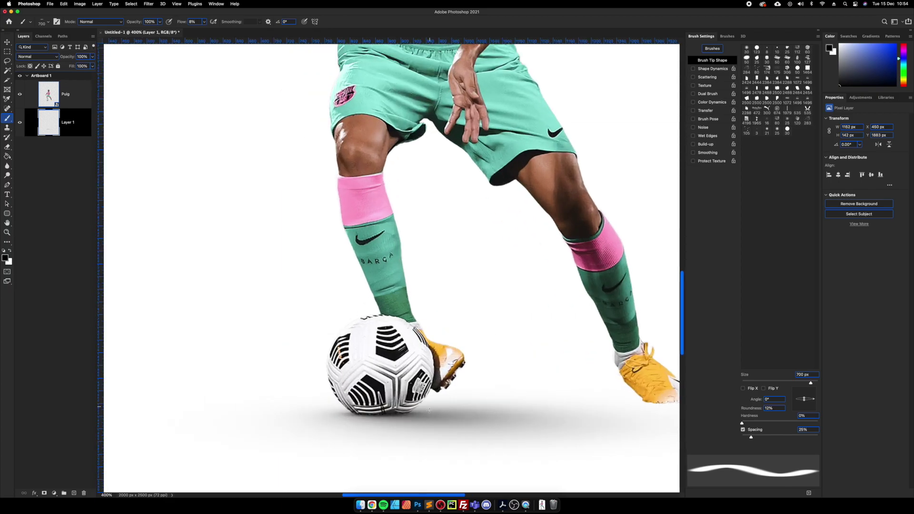
{"action": "key", "text": "bracketleft"}
{"action": "key", "text": "bracketleft"}
{"action": "key", "text": "bracketleft"}
{"action": "key", "text": "bracketleft"}
{"action": "key", "text": "bracketleft"}
{"action": "key", "text": "bracketleft"}
{"action": "key", "text": "bracketleft"}
{"action": "key", "text": "bracketleft"}
{"action": "key", "text": "bracketleft"}
{"action": "key", "text": "bracketleft"}
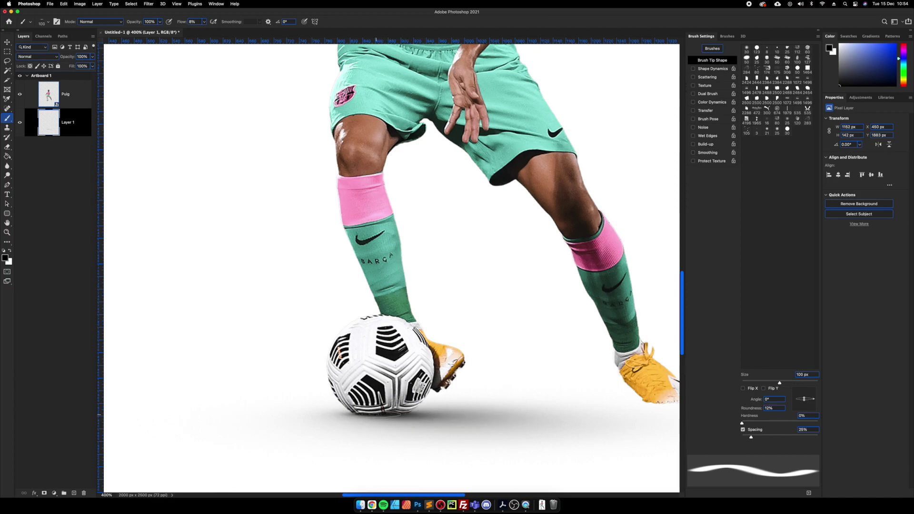
{"action": "key", "text": "bracketright"}
{"action": "key", "text": "bracketright"}
{"action": "key", "text": "bracketright"}
{"action": "key", "text": "bracketright"}
{"action": "key", "text": "bracketright"}
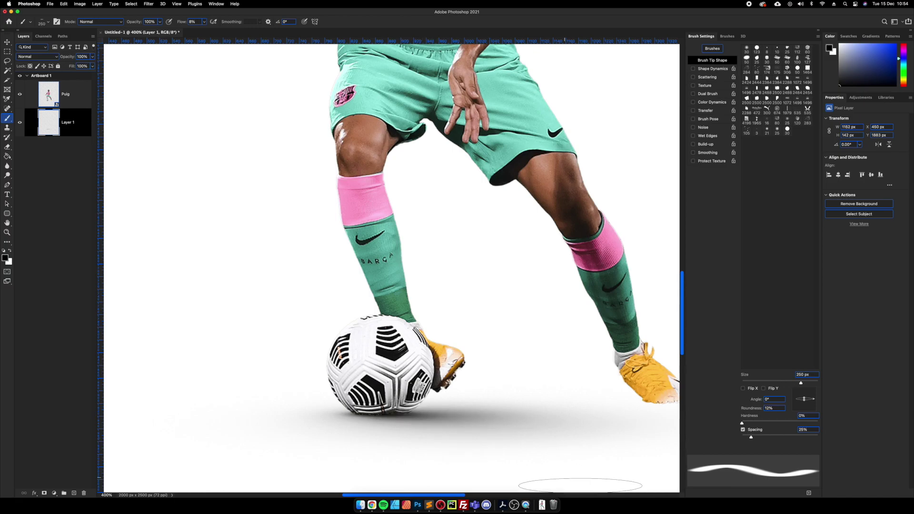
Paint a shadow beneath the right yellow boot with a 250 px soft brush
{"action": "left_click", "coordinate": [552, 399]}
{"action": "left_click_drag", "start_coordinate": [638, 411], "coordinate": [450, 380]}
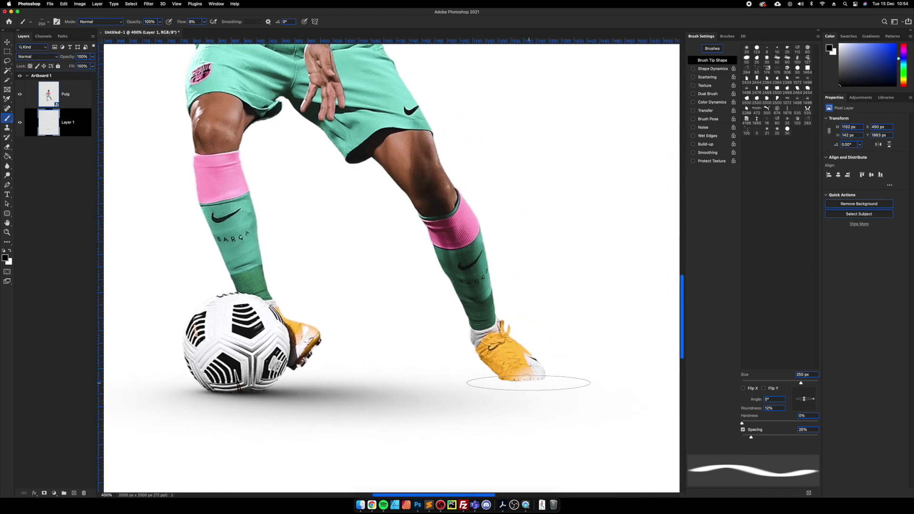
{"action": "key", "text": "bracketleft"}
{"action": "key", "text": "bracketleft"}
{"action": "key", "text": "bracketleft"}
{"action": "key", "text": "bracketleft"}
{"action": "key", "text": "bracketleft"}
{"action": "key", "text": "bracketleft"}
{"action": "key", "text": "bracketleft"}
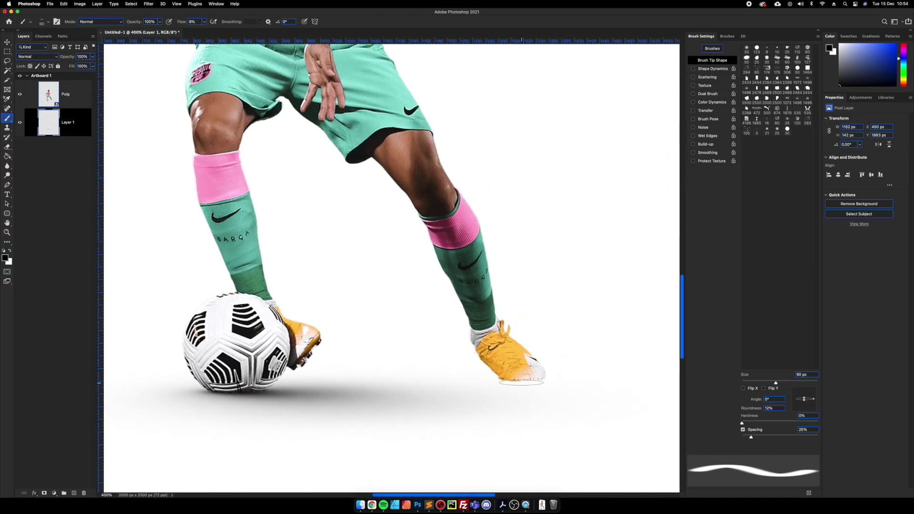
{"action": "key", "text": "bracketleft"}
{"action": "key", "text": "bracketright"}
{"action": "key", "text": "bracketright"}
{"action": "key", "text": "bracketright"}
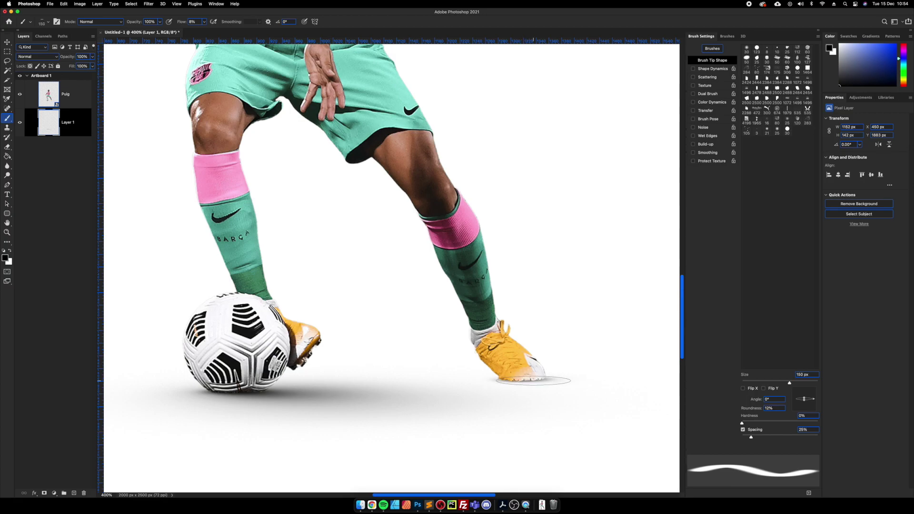
{"action": "key", "text": "bracketleft"}
{"action": "key", "text": "bracketright"}
{"action": "key", "text": "bracketright"}
{"action": "key", "text": "bracketright"}
{"action": "key", "text": "bracketright"}
{"action": "key", "text": "bracketright"}
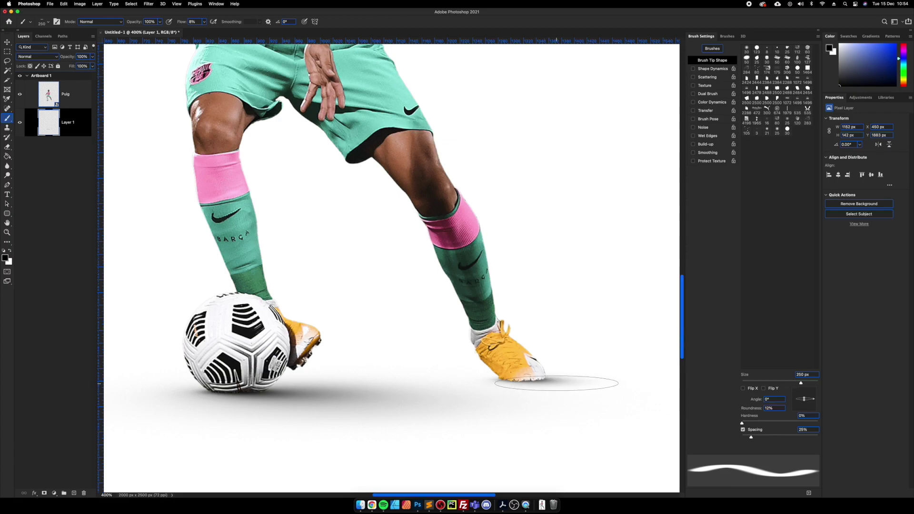
{"action": "mouse_move", "coordinate": [555, 384]}
{"action": "left_mouse_down"}
{"action": "mouse_move", "coordinate": [548, 383]}
{"action": "mouse_move", "coordinate": [569, 391]}
{"action": "left_mouse_up"}
Resize the brush to 300 px and zoom out to see the whole poster
{"action": "key", "text": "bracketright"}
{"action": "key", "text": "bracketright"}
{"action": "key", "text": "bracketright"}
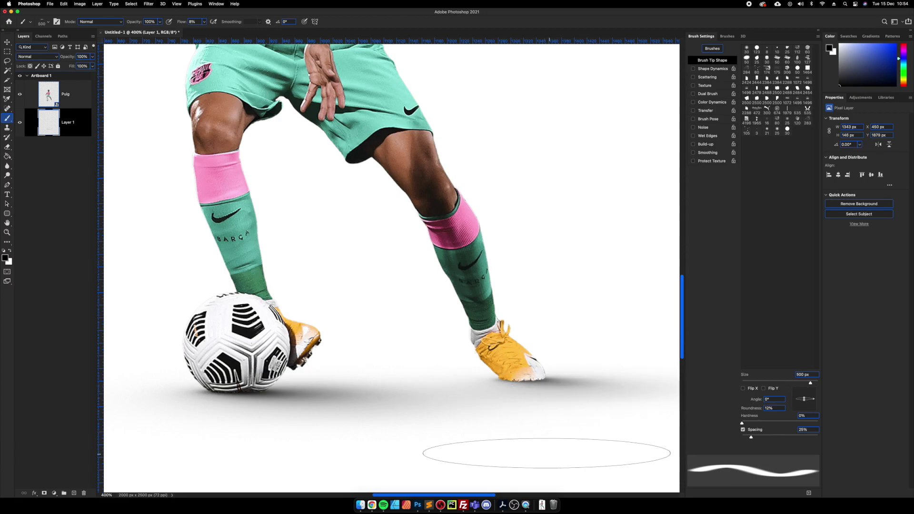
{"action": "key", "text": "bracketleft"}
{"action": "key", "text": "bracketleft"}
{"action": "key", "text": "bracketleft"}
{"action": "key", "text": "bracketleft"}
{"action": "key", "text": "bracketleft"}
{"action": "key", "text": "bracketleft"}
{"action": "key", "text": "bracketleft"}
{"action": "key", "text": "bracketleft"}
{"action": "key", "text": "bracketleft"}
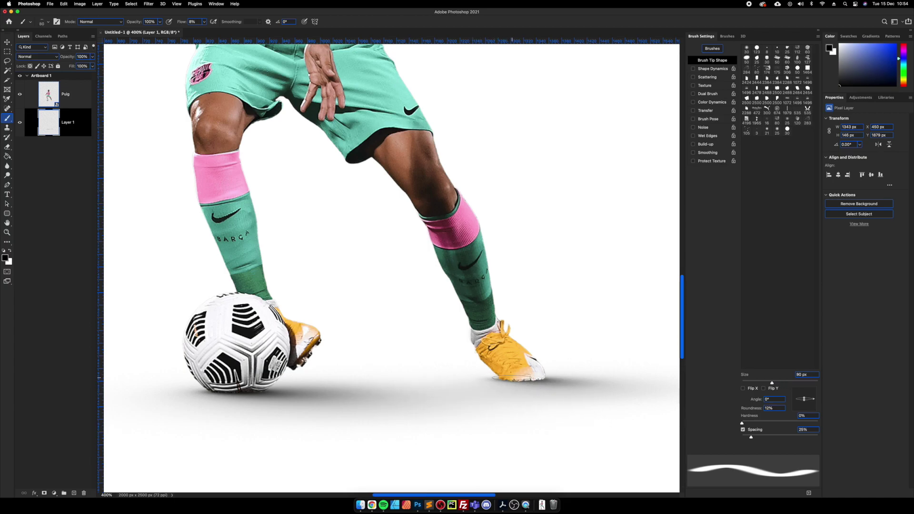
{"action": "key", "text": "bracketright"}
{"action": "key", "text": "bracketleft"}
{"action": "key", "text": "bracketleft"}
{"action": "key", "text": "bracketleft"}
{"action": "key", "text": "bracketleft"}
{"action": "key", "text": "bracketleft"}
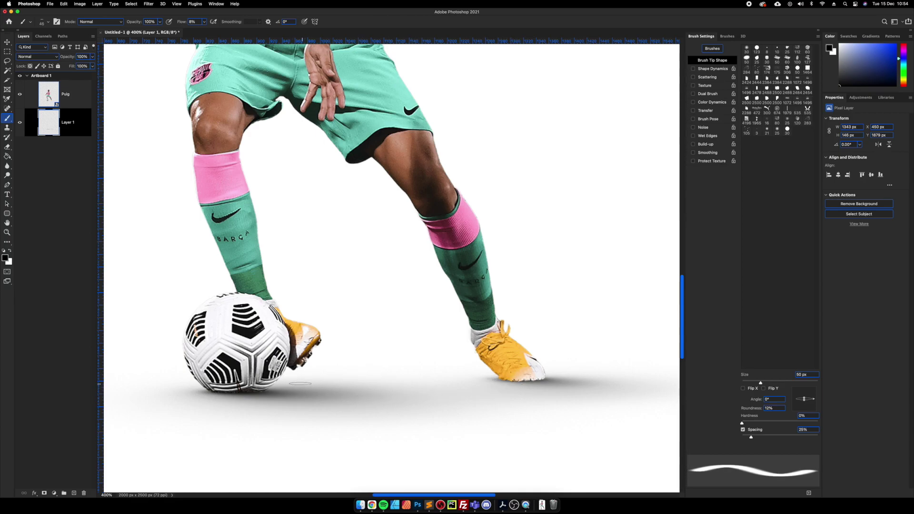
{"action": "key", "text": "bracketright"}
{"action": "key", "text": "bracketright"}
{"action": "key", "text": "bracketright"}
{"action": "key", "text": "bracketright"}
{"action": "key", "text": "bracketright"}
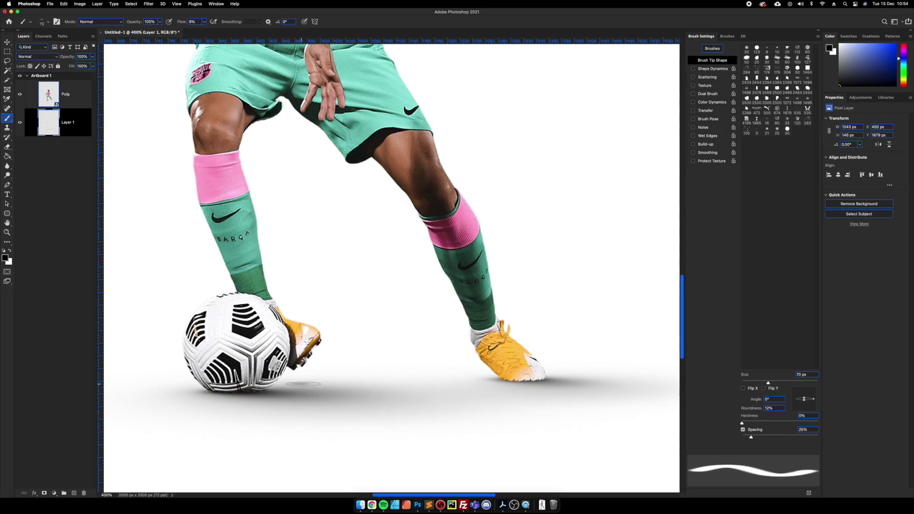
{"action": "key", "text": "bracketright"}
{"action": "key", "text": "bracketright"}
{"action": "key", "text": "bracketright"}
{"action": "key", "text": "bracketright"}
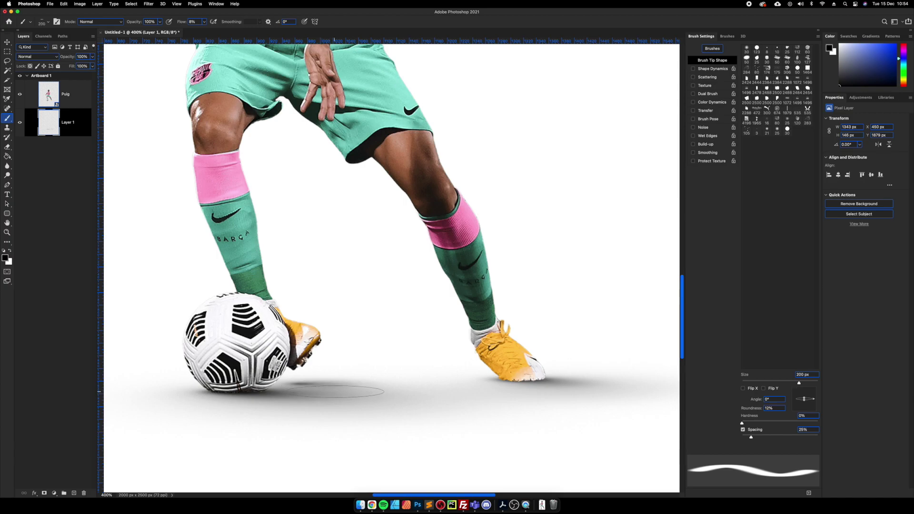
{"action": "key", "text": "bracketright"}
{"action": "key", "text": "bracketright"}
{"action": "key", "text": "bracketright"}
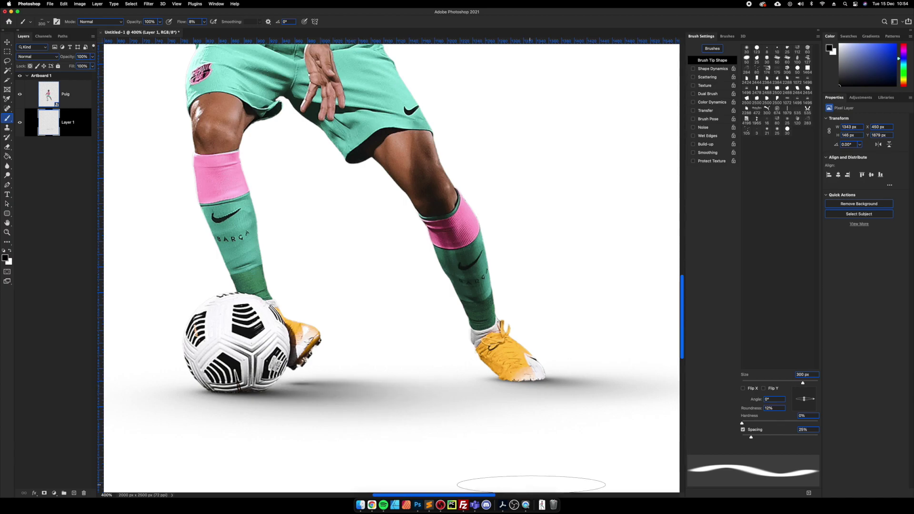
{"action": "key", "text": "super+minus"}
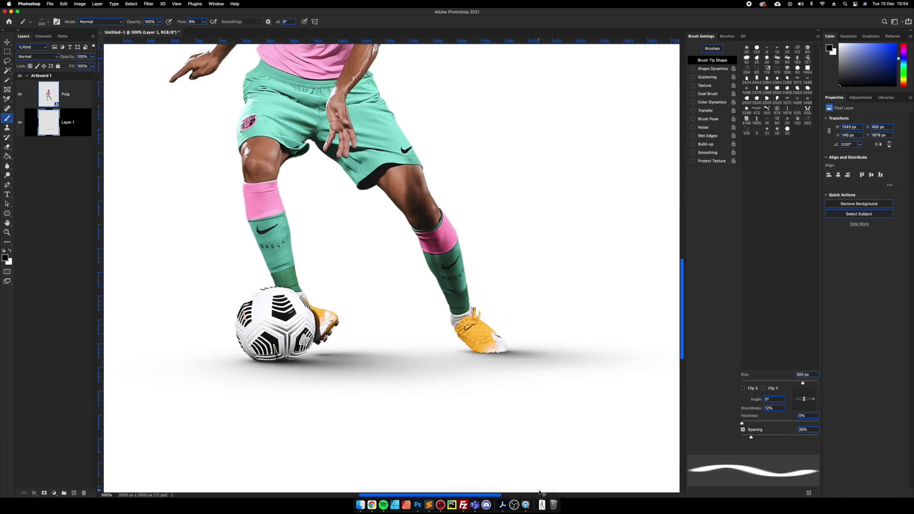
{"action": "key", "text": "super+minus"}
{"action": "key", "text": "super+minus"}
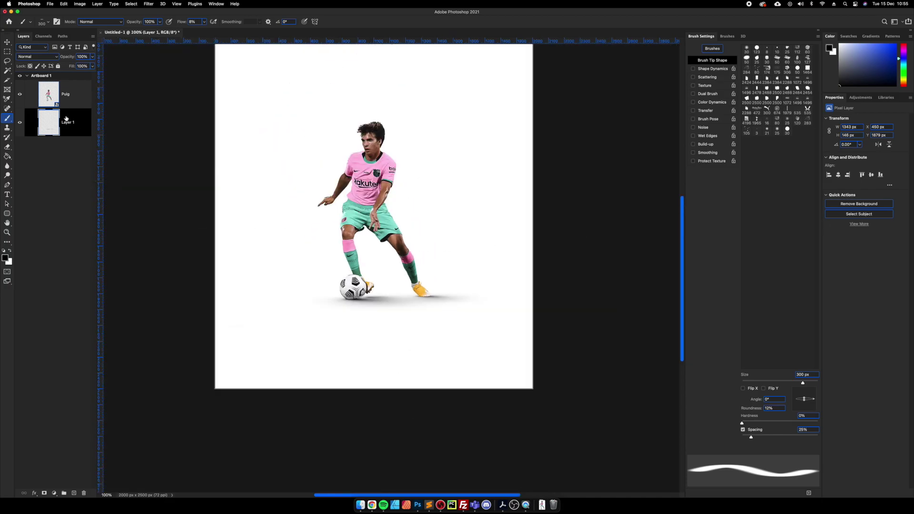
Set Layer 1 fill to 96% and add a new layer below it
{"action": "left_click", "coordinate": [93, 66]}
{"action": "left_click_drag", "start_coordinate": [91, 74], "coordinate": [85, 75]}
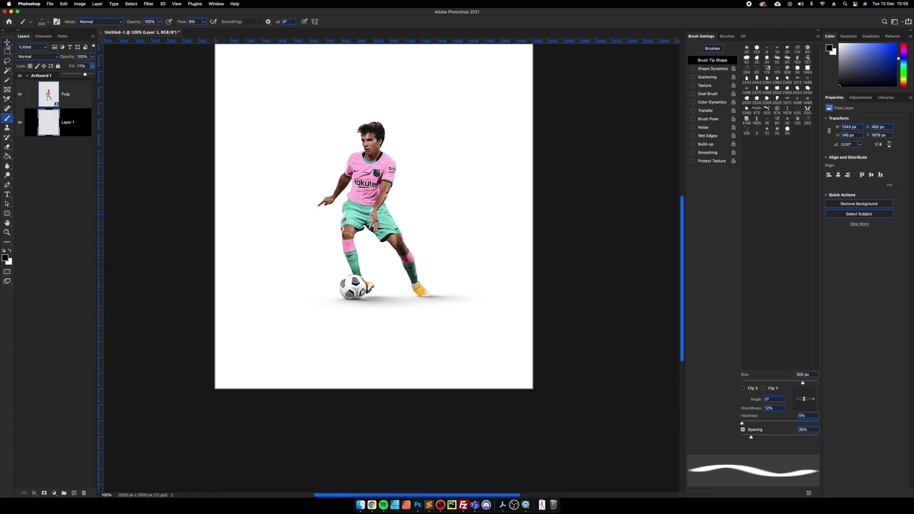
{"action": "left_click", "coordinate": [74, 493]}
{"action": "left_click_drag", "start_coordinate": [79, 124], "coordinate": [71, 166]}
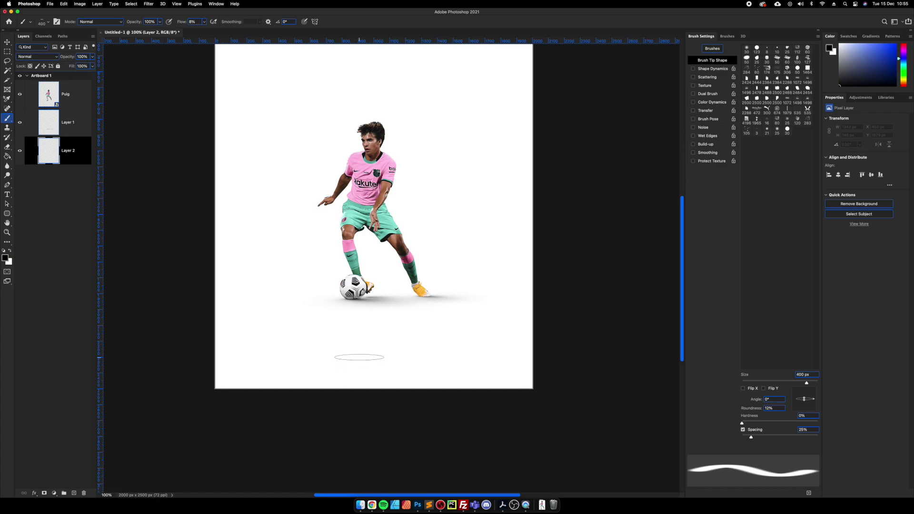
Paint a broad soft grey shadow under the feet with a 2000–2100 px brush
{"action": "key", "text": "bracketright"}
{"action": "key", "text": "bracketright"}
{"action": "key", "text": "bracketright"}
{"action": "key", "text": "bracketright"}
{"action": "key", "text": "bracketright"}
{"action": "key", "text": "bracketright"}
{"action": "key", "text": "bracketright"}
{"action": "left_click_drag", "start_coordinate": [812, 383], "coordinate": [814, 382]}
{"action": "key", "text": "bracketleft"}
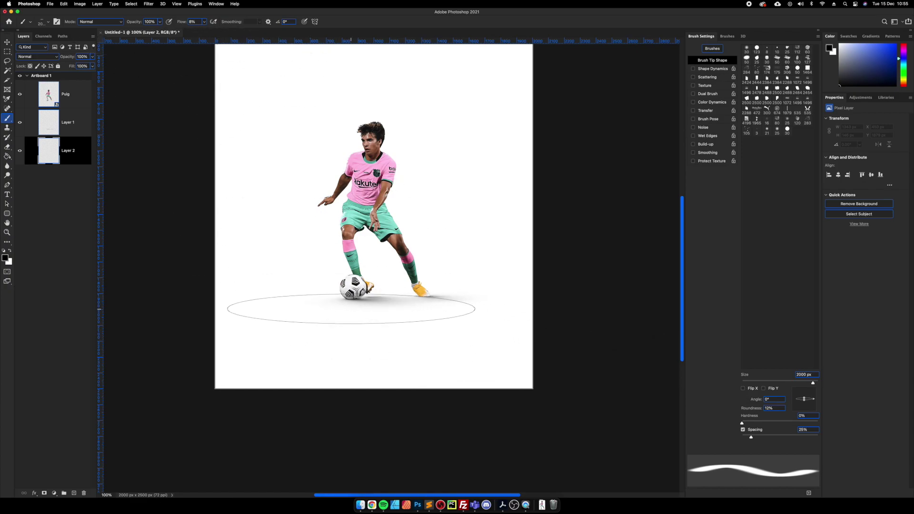
{"action": "mouse_move", "coordinate": [404, 302]}
{"action": "left_mouse_down"}
{"action": "mouse_move", "coordinate": [358, 302]}
{"action": "mouse_move", "coordinate": [388, 357]}
{"action": "mouse_move", "coordinate": [392, 333]}
{"action": "mouse_move", "coordinate": [411, 319]}
{"action": "mouse_move", "coordinate": [421, 331]}
{"action": "left_mouse_up"}
{"action": "key", "text": "bracketright"}
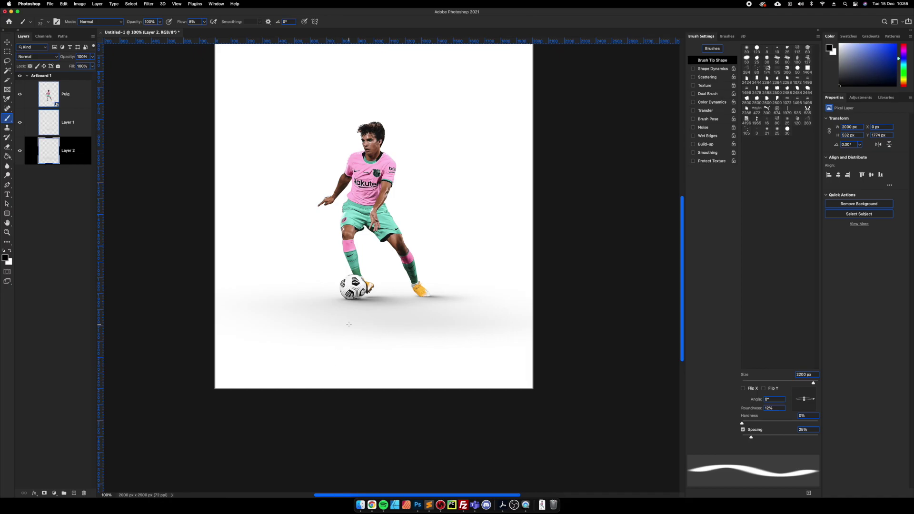
{"action": "key", "text": "super+minus"}
{"action": "key", "text": "super+equal"}
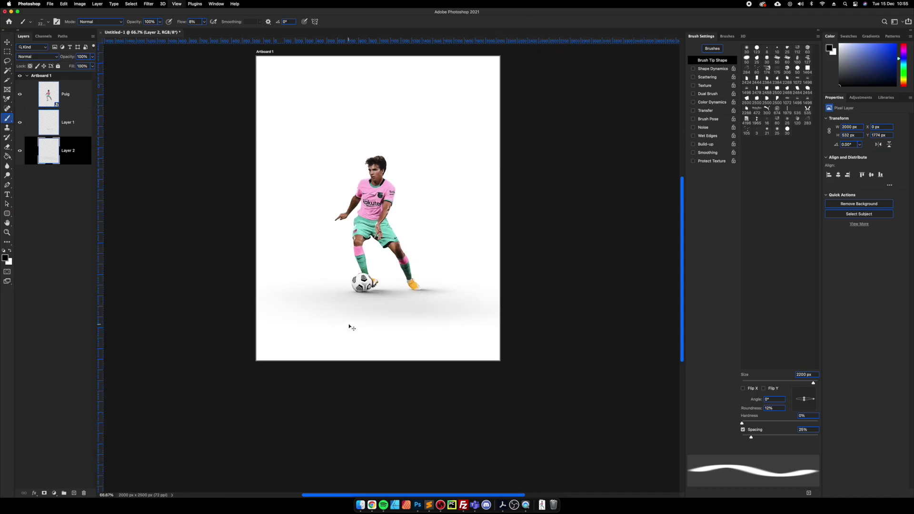
{"action": "key", "text": "super+equal"}
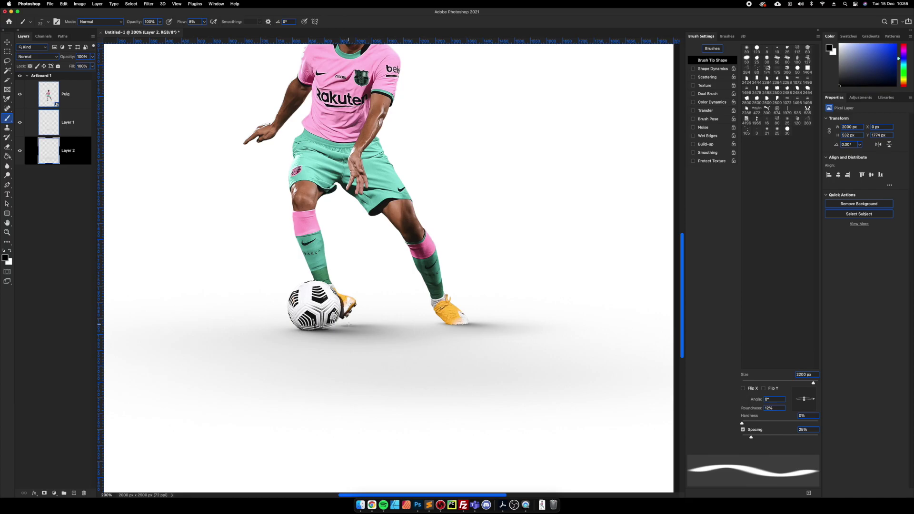
{"action": "key", "text": "super+minus"}
{"action": "key", "text": "super+minus"}
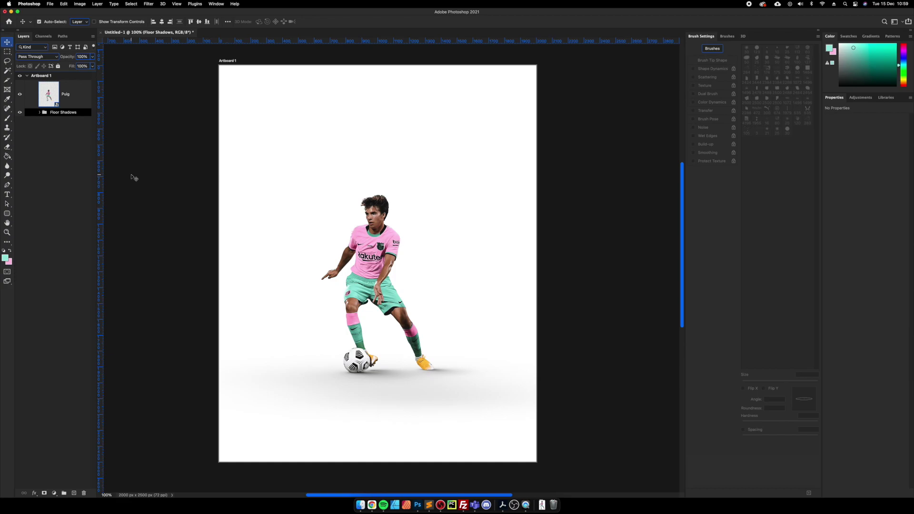
Add a Curves adjustment above the Puig layer with Multiply blend mode
{"action": "left_click", "coordinate": [83, 100]}
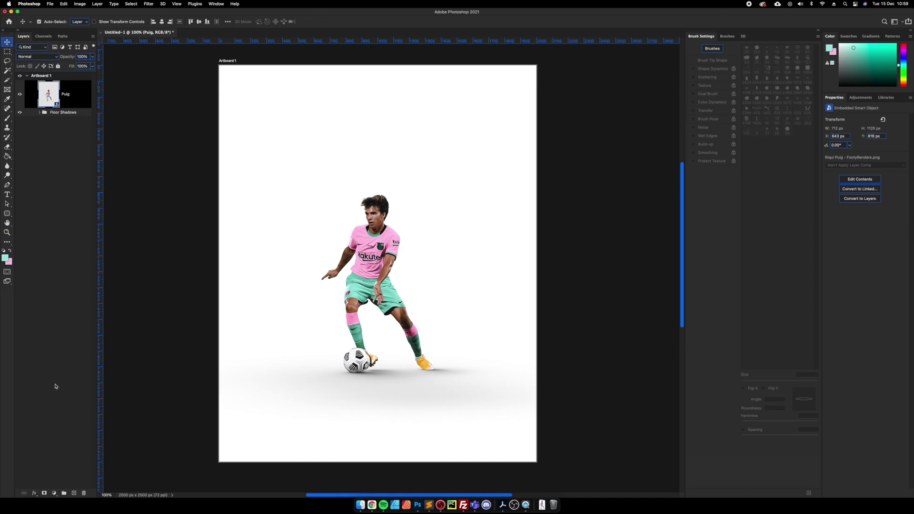
{"action": "left_click", "coordinate": [55, 494]}
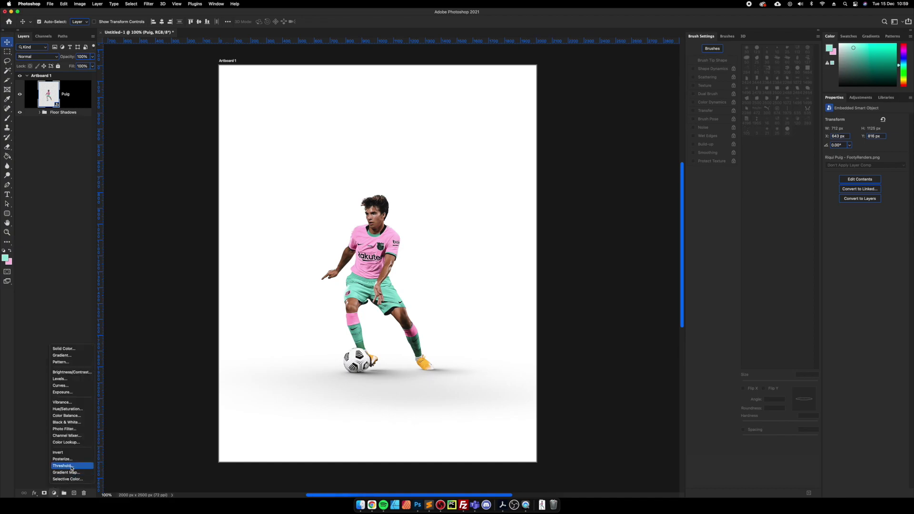
{"action": "left_click", "coordinate": [82, 387]}
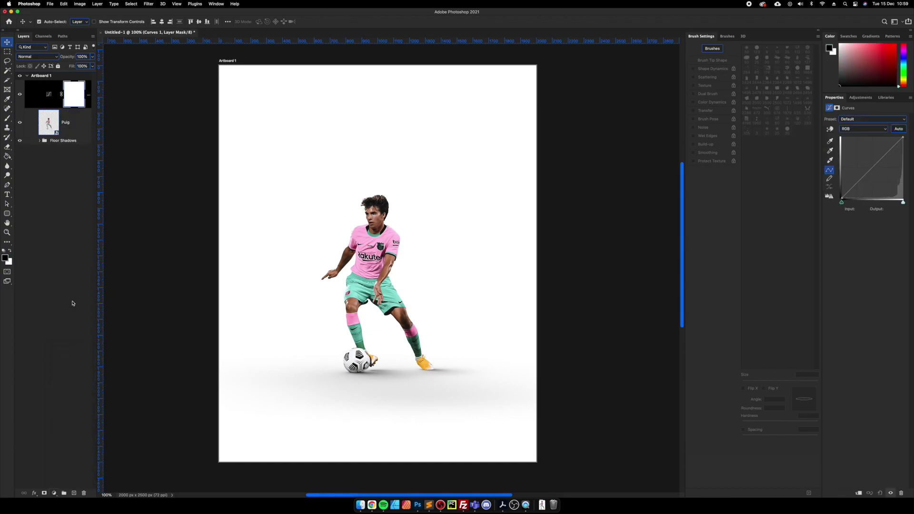
{"action": "key", "text": "super+2"}
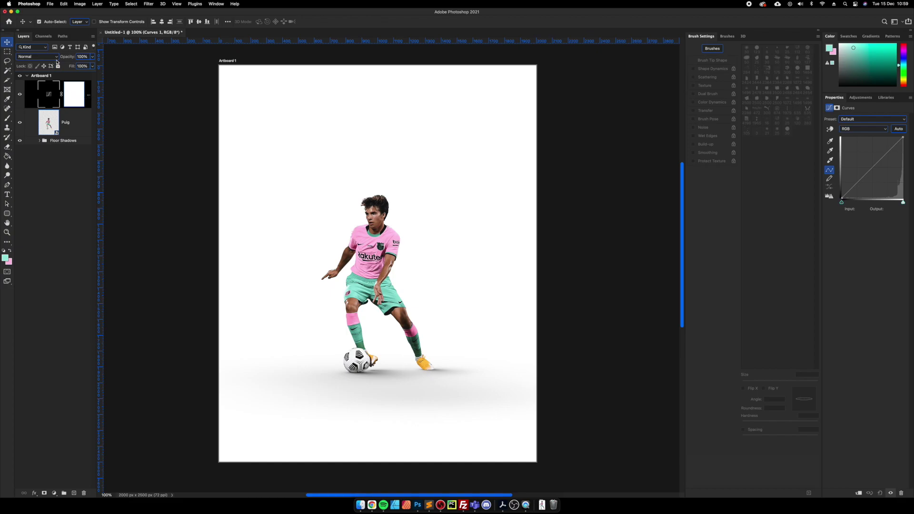
{"action": "left_click", "coordinate": [37, 56]}
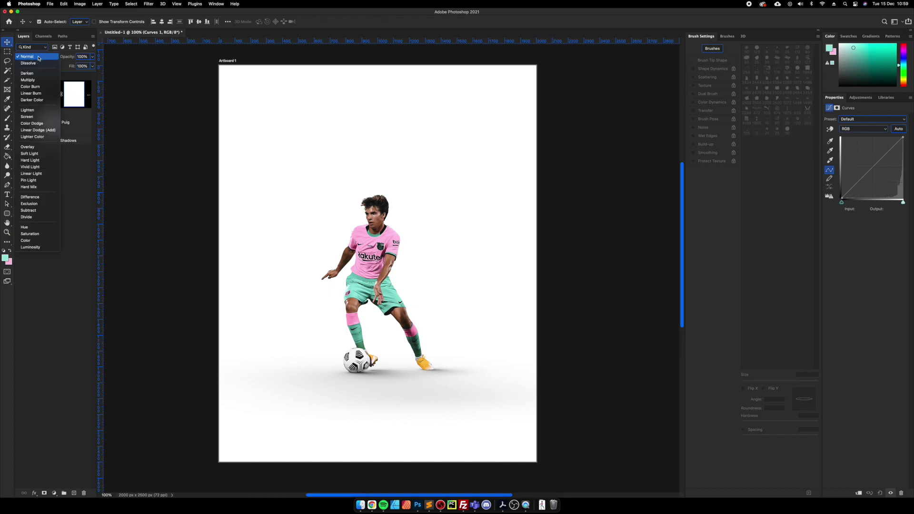
{"action": "left_click", "coordinate": [50, 81]}
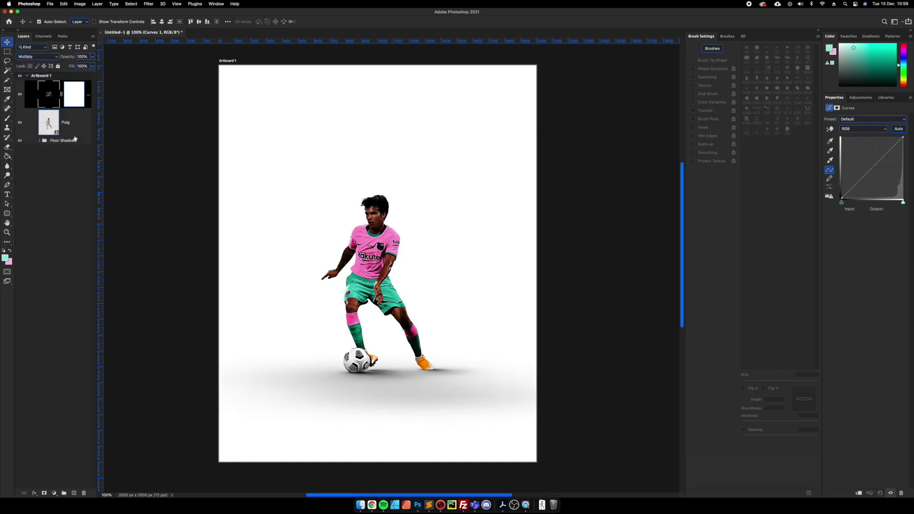
Clip the Curves layer to Puig and invert its mask to black
{"action": "right_click", "coordinate": [88, 105]}
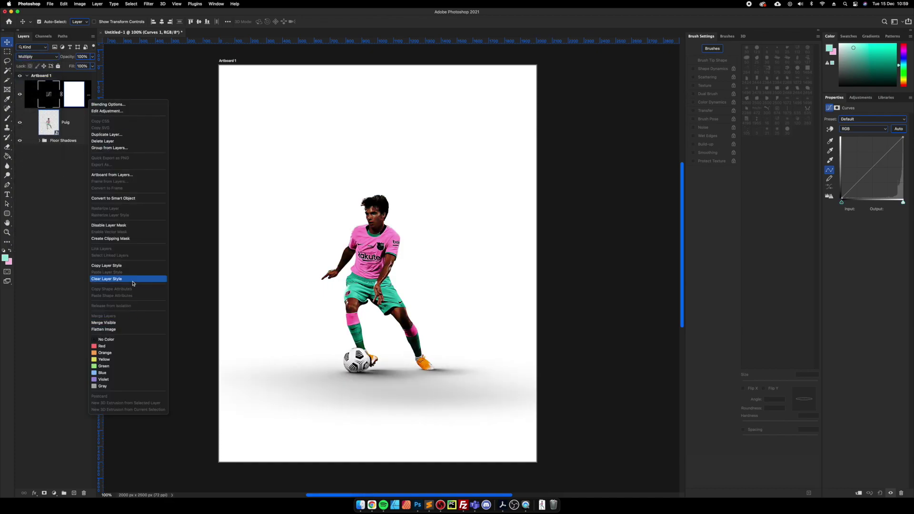
{"action": "left_click", "coordinate": [135, 239]}
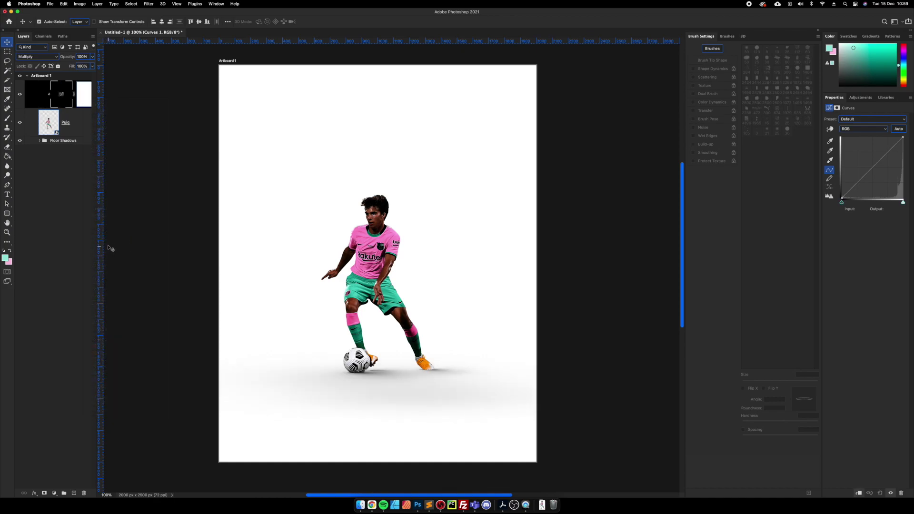
{"action": "left_click", "coordinate": [83, 97]}
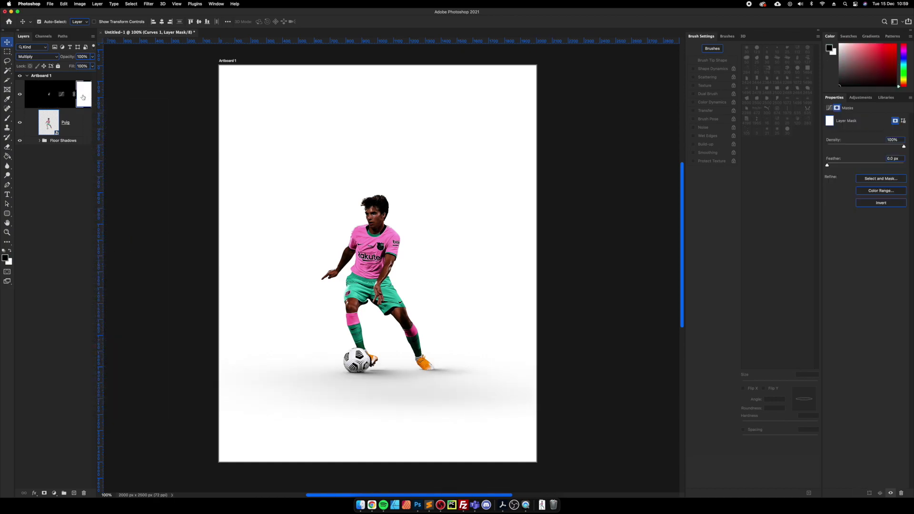
{"action": "left_click", "coordinate": [871, 204]}
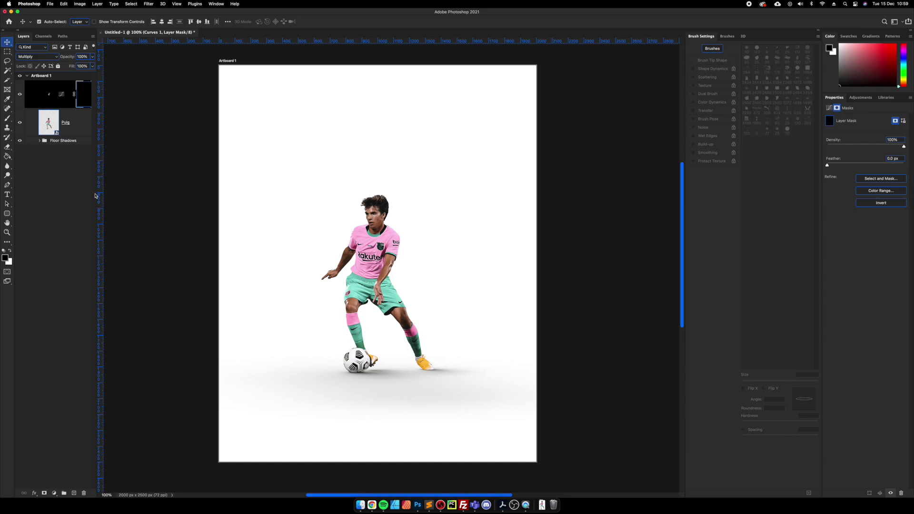
{"action": "left_click", "coordinate": [10, 121]}
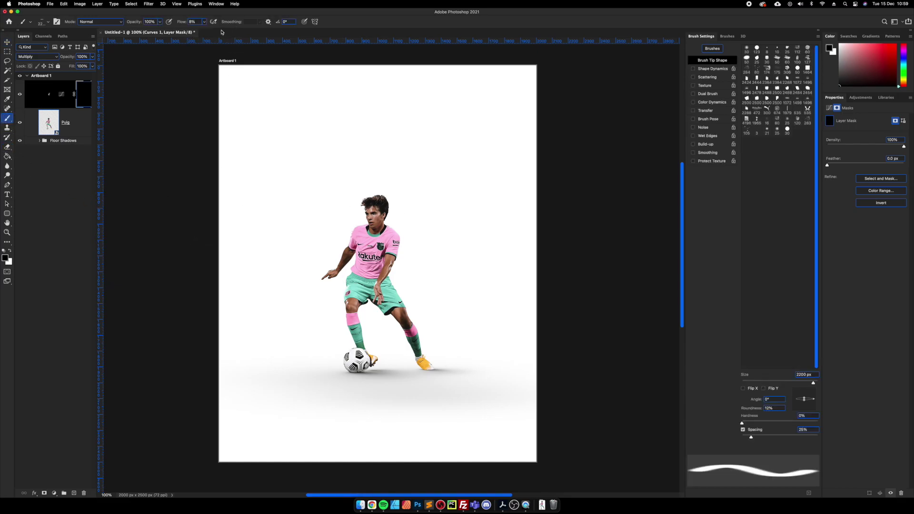
With a 92 px white soft brush at 74% flow, darken the shadow under the right shoe
{"action": "left_click", "coordinate": [205, 22]}
{"action": "left_click_drag", "start_coordinate": [206, 30], "coordinate": [228, 30]}
{"action": "left_click", "coordinate": [748, 50]}
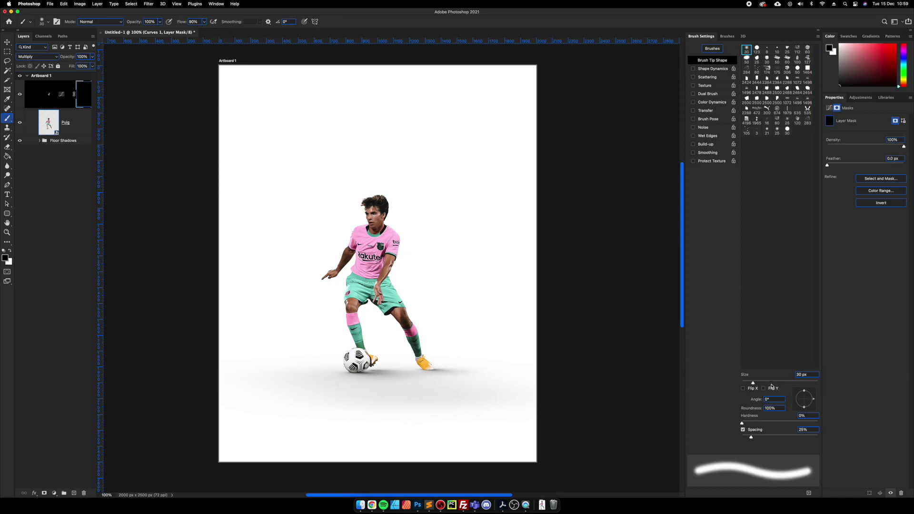
{"action": "left_click_drag", "start_coordinate": [771, 383], "coordinate": [777, 383]}
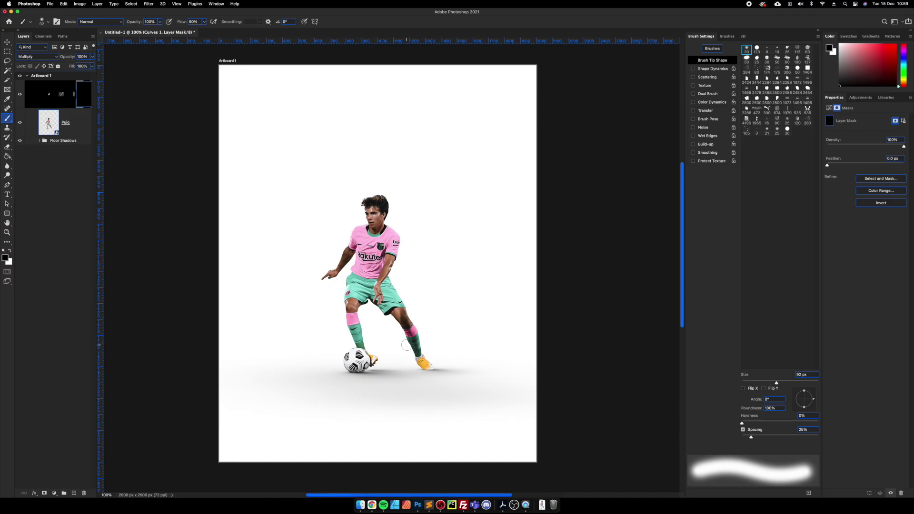
{"action": "key", "text": "cmd+equal"}
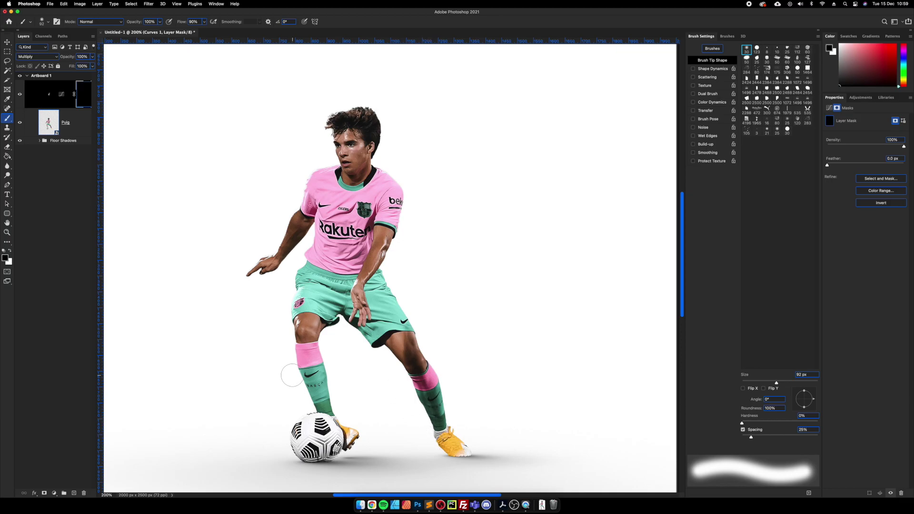
{"action": "key", "text": "x"}
{"action": "left_click_drag", "start_coordinate": [413, 404], "coordinate": [436, 459]}
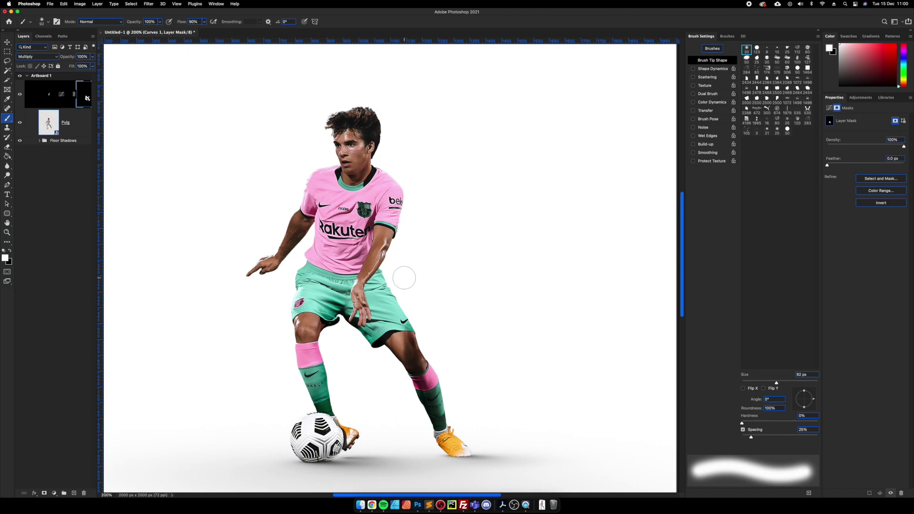
Shade the player's left arm, then lower flow to 54% and darken the jaw and neck
{"action": "left_click_drag", "start_coordinate": [302, 230], "coordinate": [284, 271]}
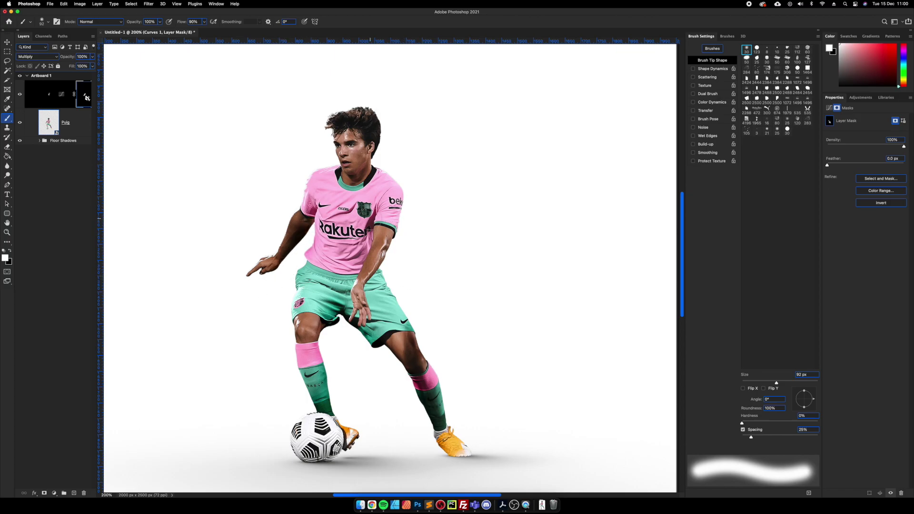
{"action": "left_click", "coordinate": [204, 22]}
{"action": "left_click_drag", "start_coordinate": [207, 30], "coordinate": [198, 31]}
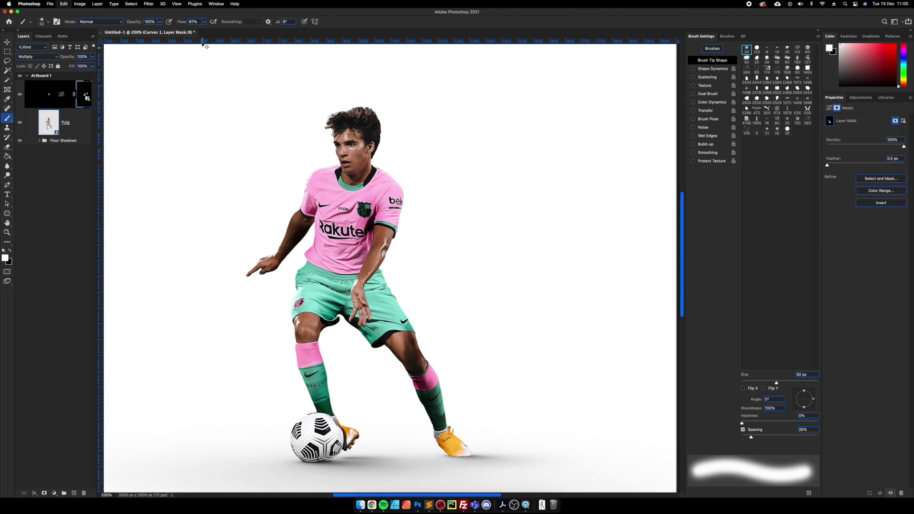
{"action": "left_click_drag", "start_coordinate": [204, 30], "coordinate": [201, 32]}
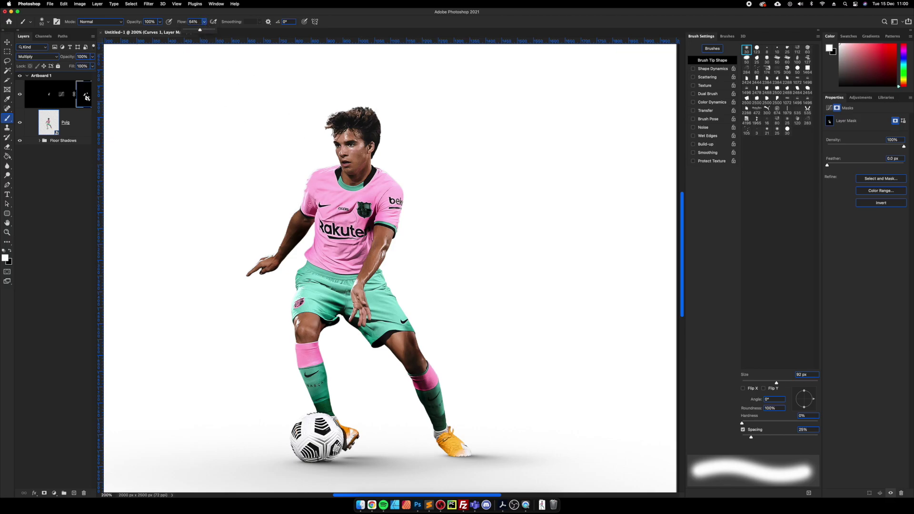
{"action": "key", "text": "shift+5"}
{"action": "key", "text": "shift+4"}
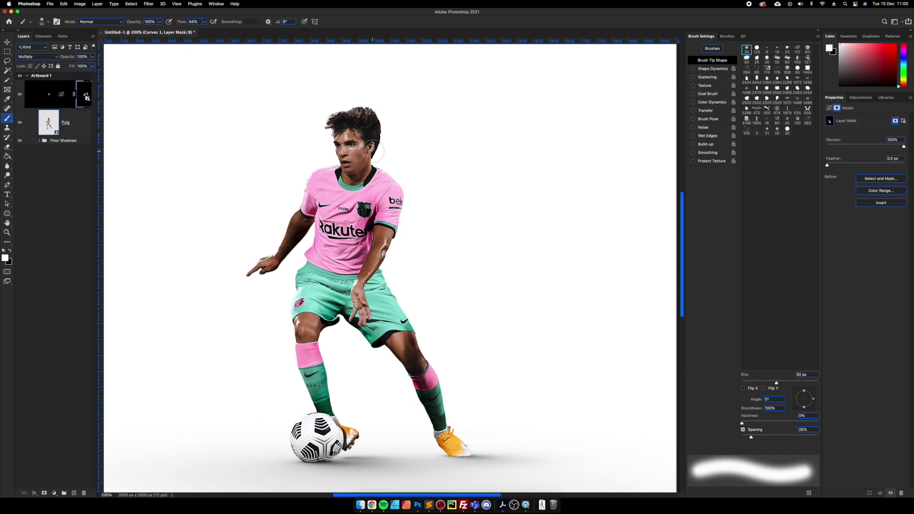
{"action": "left_click_drag", "start_coordinate": [376, 145], "coordinate": [357, 187]}
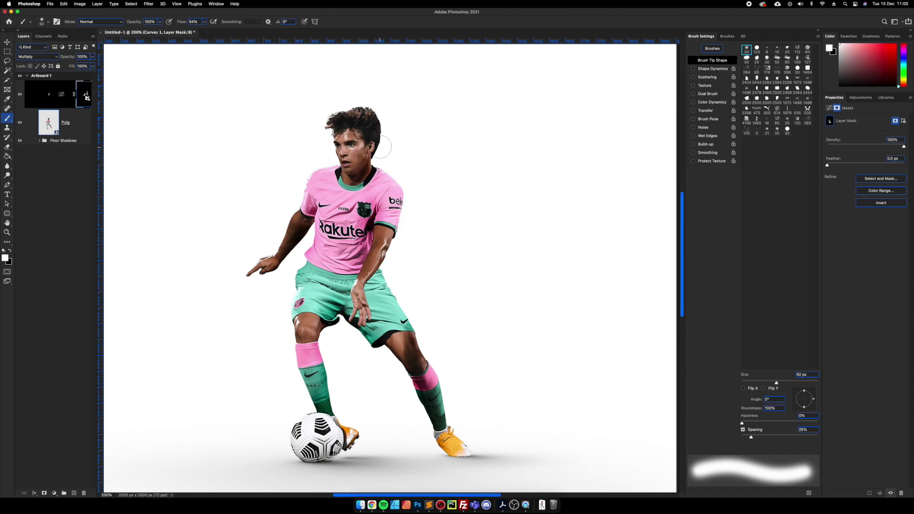
{"action": "left_click_drag", "start_coordinate": [355, 179], "coordinate": [348, 183]}
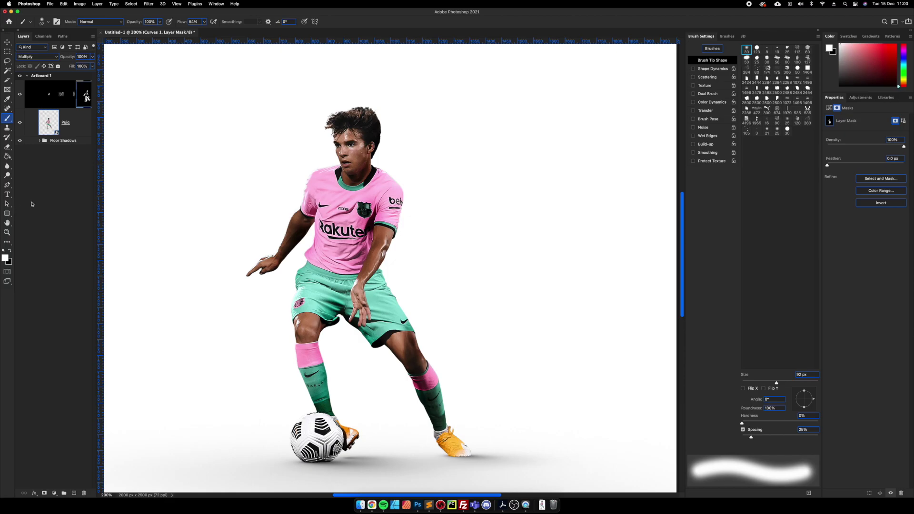
{"action": "left_click", "coordinate": [55, 494]}
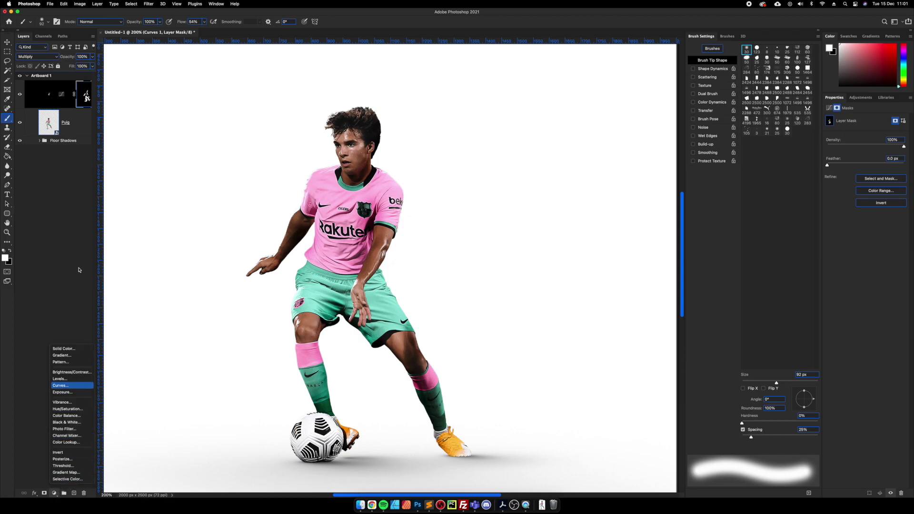
Add a Curves 2 layer clipped to Puig, in Screen mode, with an inverted black mask
{"action": "key", "text": "Return"}
{"action": "right_click", "coordinate": [90, 95]}
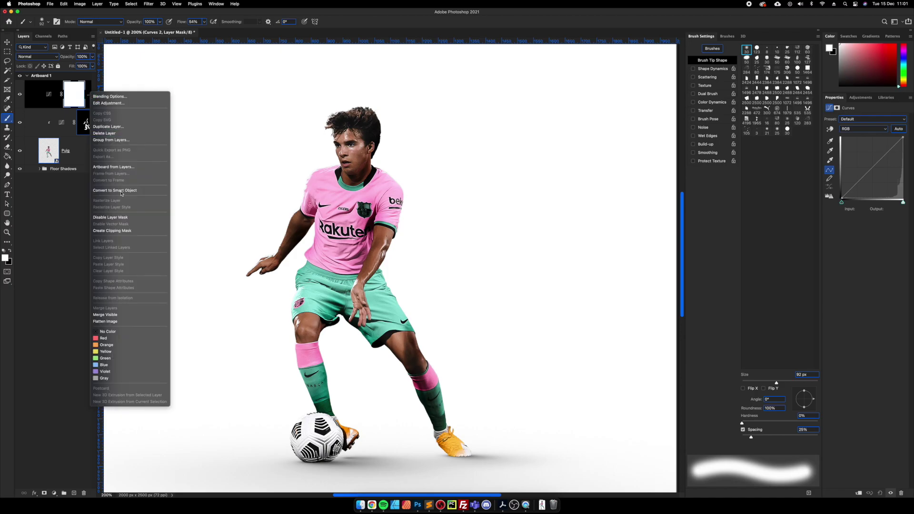
{"action": "left_click", "coordinate": [137, 232]}
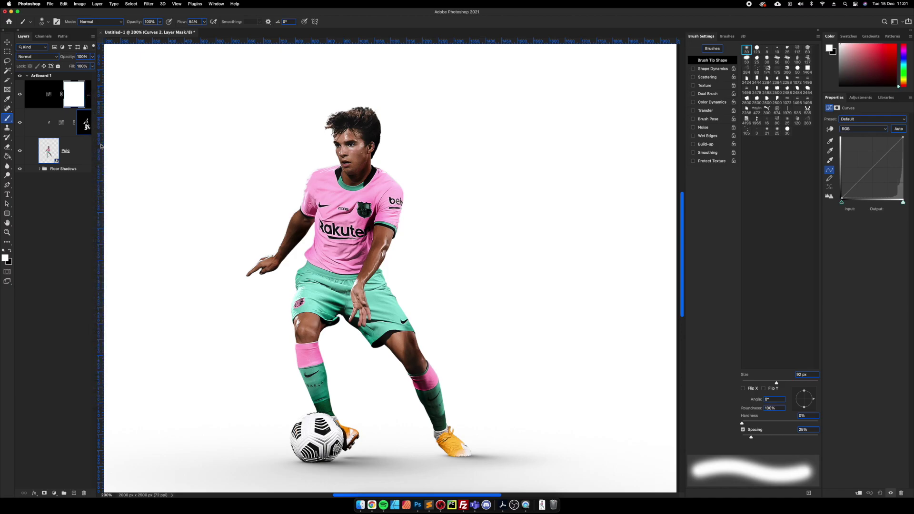
{"action": "left_click", "coordinate": [44, 58]}
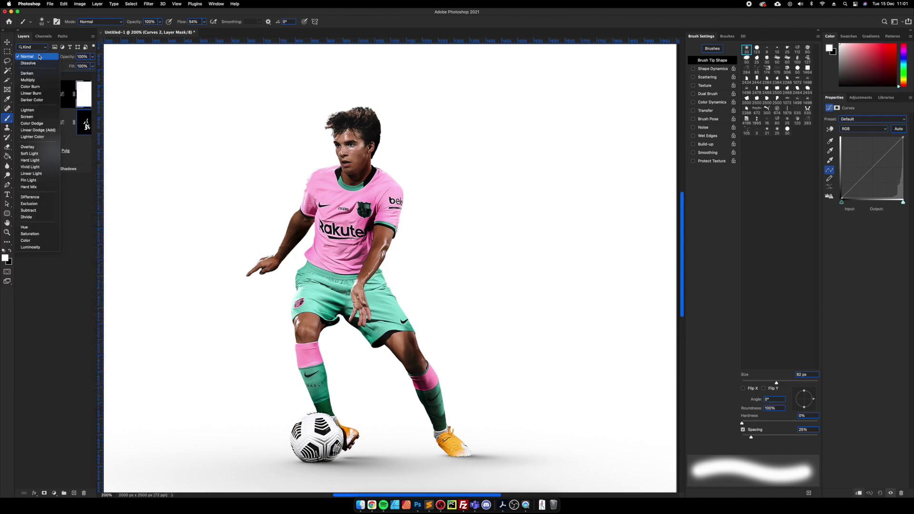
{"action": "left_click", "coordinate": [49, 118]}
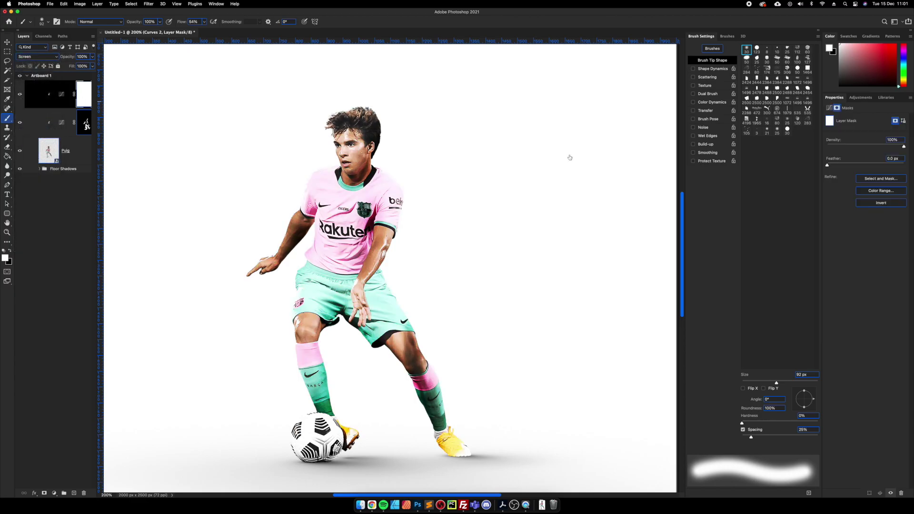
{"action": "left_click", "coordinate": [867, 207]}
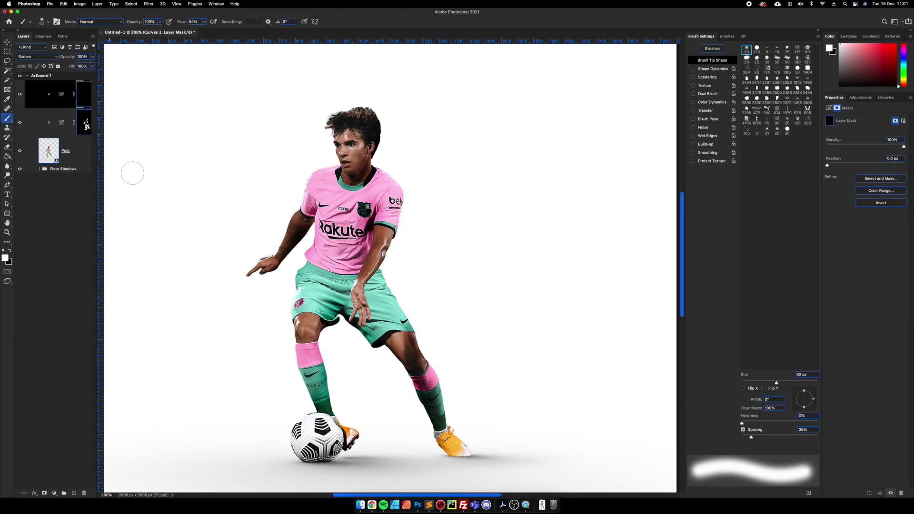
Paint white into the Curves 2 mask over the shoulder and highlights with a 35–60 px brush
{"action": "mouse_move", "coordinate": [317, 171]}
{"action": "left_mouse_down"}
{"action": "mouse_move", "coordinate": [313, 162]}
{"action": "mouse_move", "coordinate": [302, 167]}
{"action": "mouse_move", "coordinate": [261, 246]}
{"action": "mouse_move", "coordinate": [288, 248]}
{"action": "left_mouse_up"}
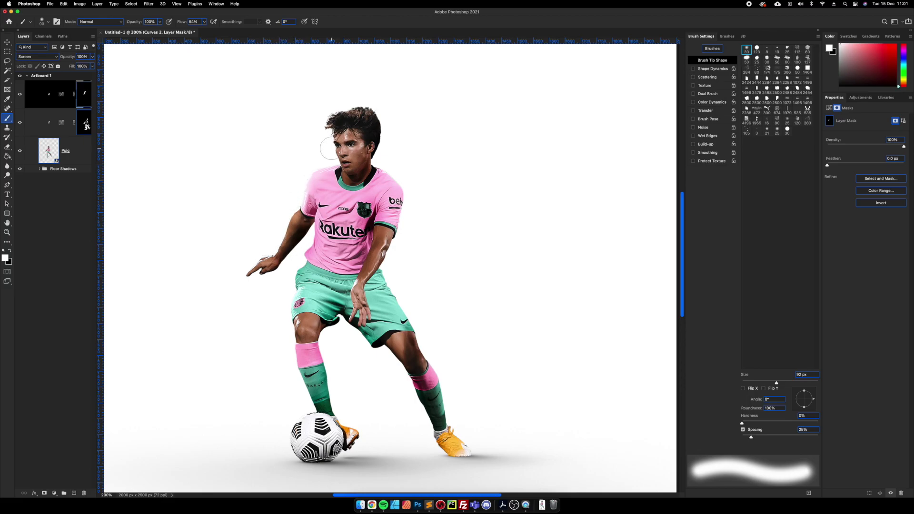
{"action": "key", "text": "bracketleft"}
{"action": "key", "text": "bracketleft"}
{"action": "key", "text": "bracketleft"}
{"action": "key", "text": "bracketleft"}
{"action": "key", "text": "bracketleft"}
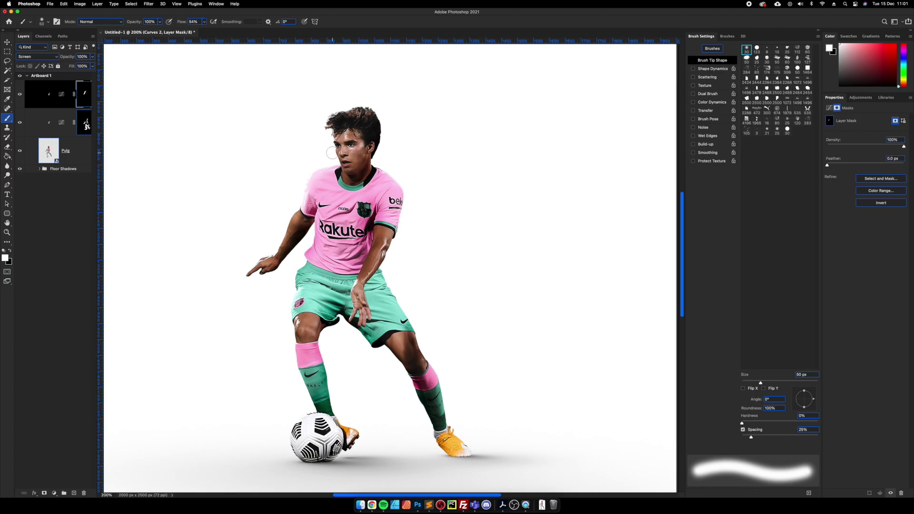
{"action": "key", "text": "bracketleft"}
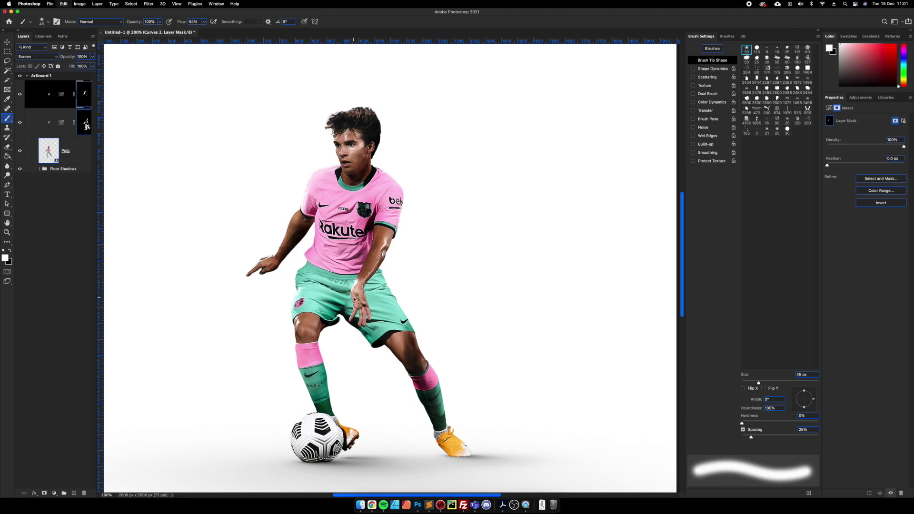
{"action": "key", "text": "bracketleft"}
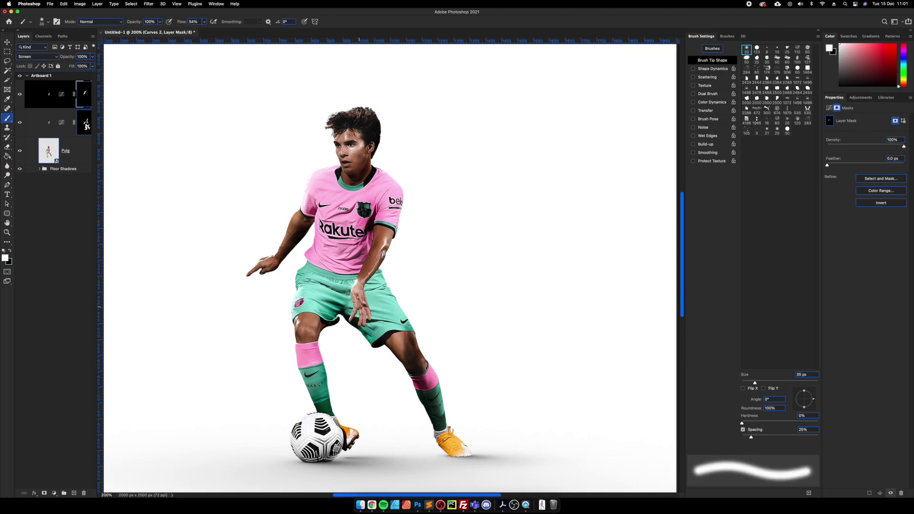
{"action": "key", "text": "bracketright"}
{"action": "key", "text": "bracketright"}
{"action": "key", "text": "bracketright"}
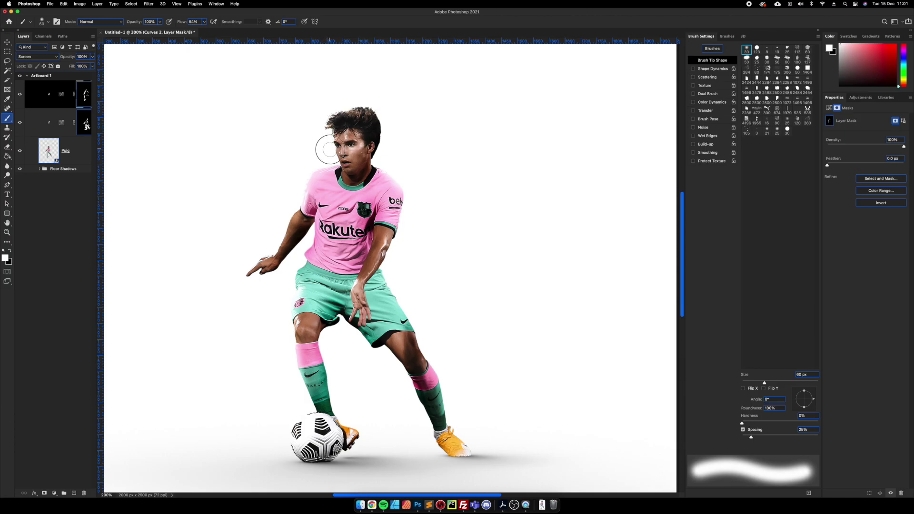
{"action": "left_click", "coordinate": [268, 250]}
{"action": "left_click", "coordinate": [56, 493]}
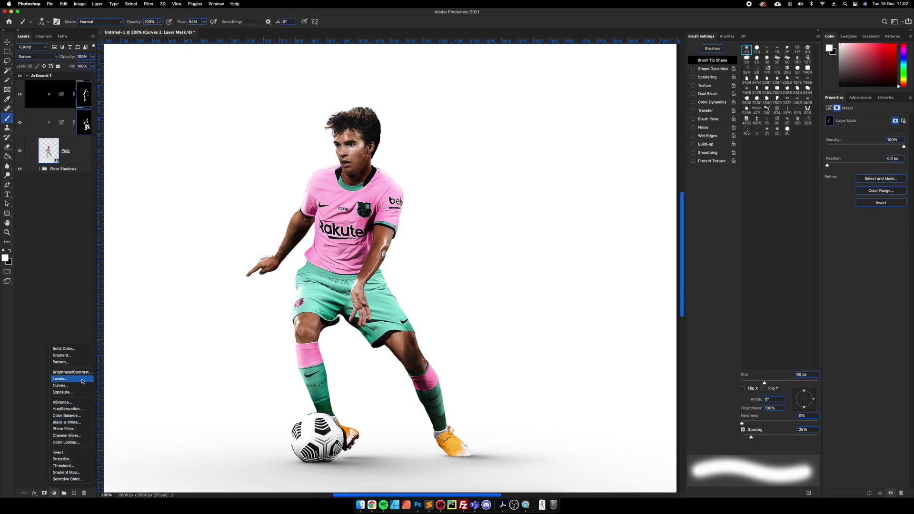
Add Curves 3 clipped to Puig in Luminosity mode, pulling shadows down and highlights up
{"action": "left_click", "coordinate": [66, 385]}
{"action": "right_click", "coordinate": [90, 94]}
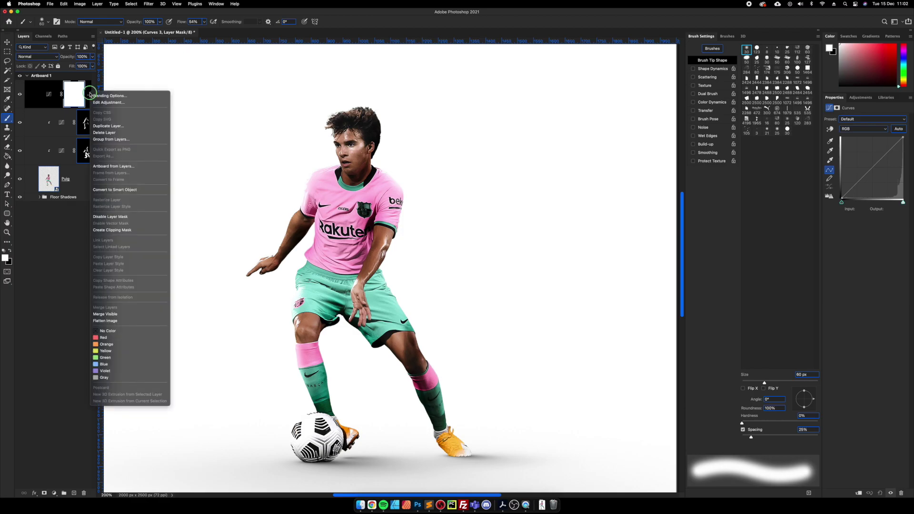
{"action": "left_click", "coordinate": [125, 230]}
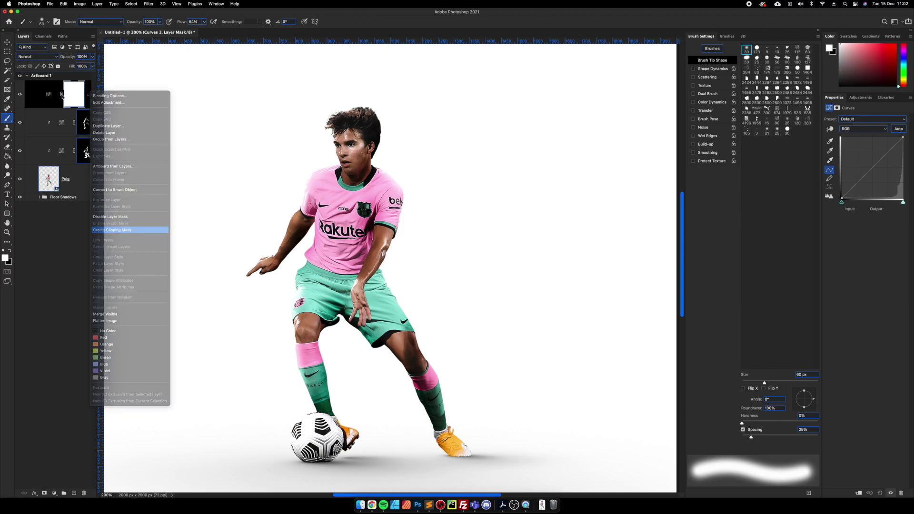
{"action": "left_click", "coordinate": [47, 55]}
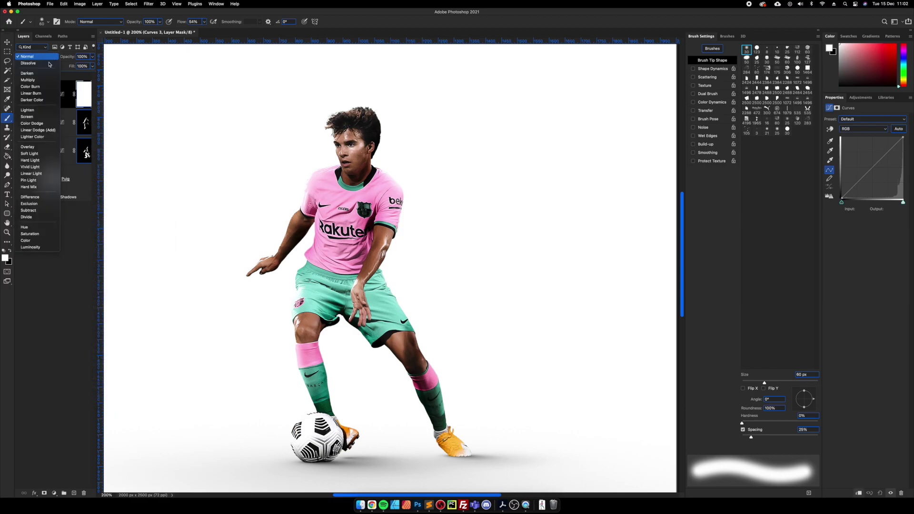
{"action": "left_click", "coordinate": [43, 248]}
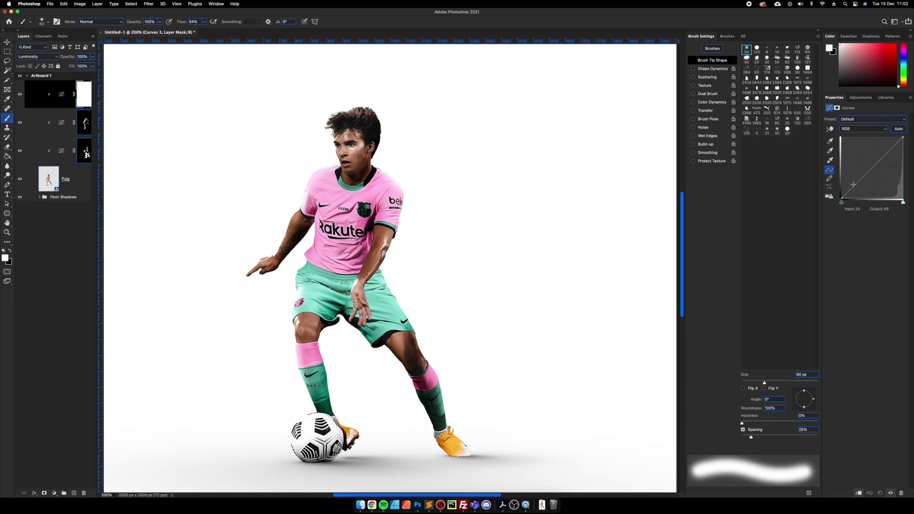
{"action": "left_click_drag", "start_coordinate": [856, 184], "coordinate": [861, 186]}
{"action": "left_click_drag", "start_coordinate": [889, 153], "coordinate": [887, 146]}
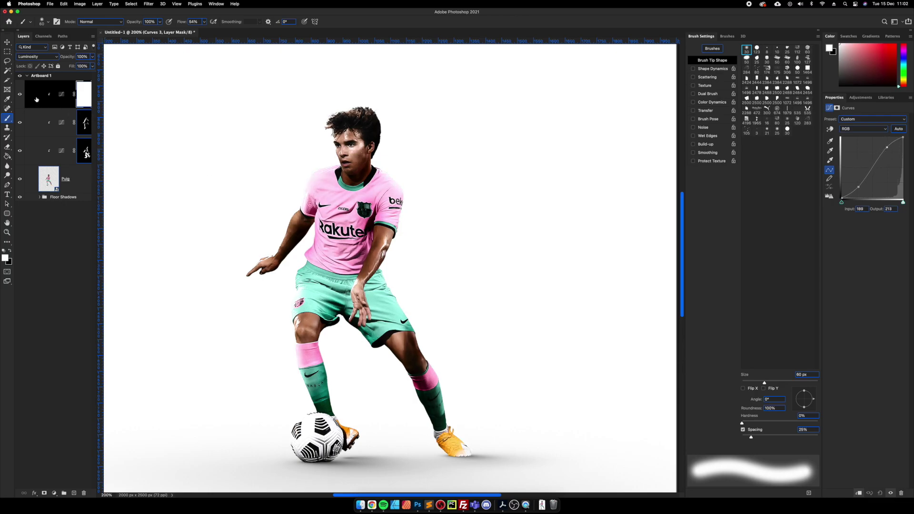
{"action": "left_click", "coordinate": [19, 95]}
{"action": "left_click", "coordinate": [19, 95]}
{"action": "left_click", "coordinate": [19, 95]}
{"action": "left_click", "coordinate": [19, 94]}
{"action": "left_click", "coordinate": [21, 122]}
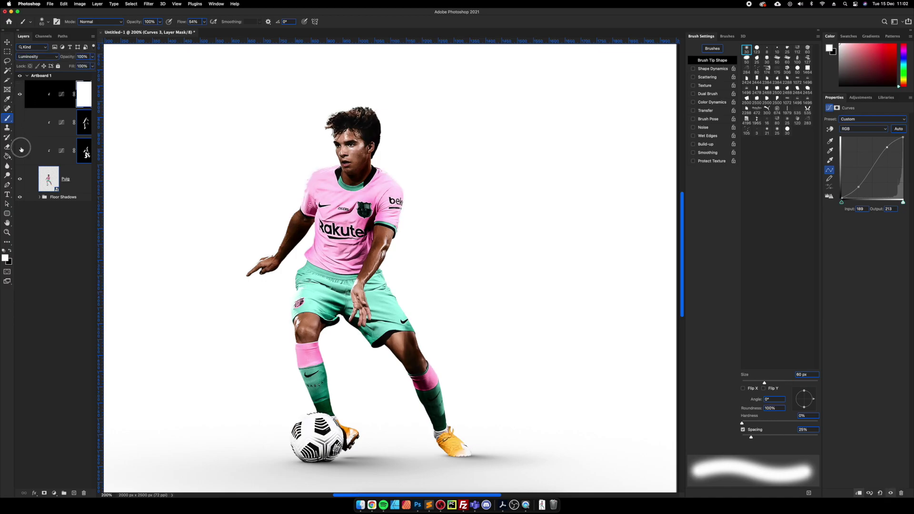
{"action": "left_click", "coordinate": [20, 151]}
{"action": "left_click", "coordinate": [20, 151]}
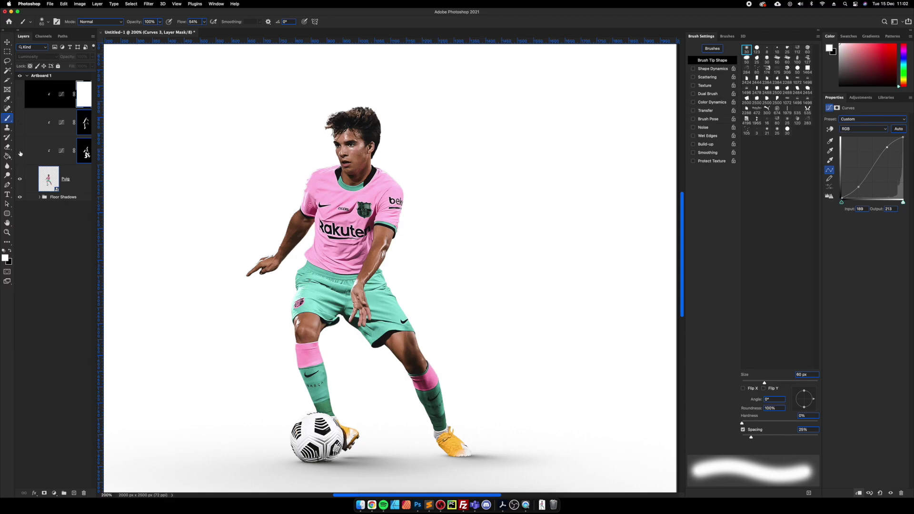
{"action": "left_click", "coordinate": [20, 151]}
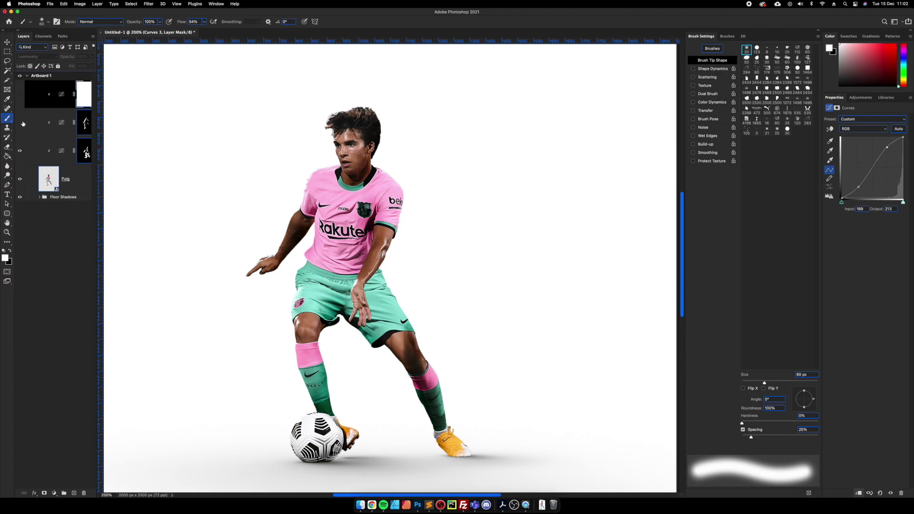
{"action": "left_click", "coordinate": [22, 123]}
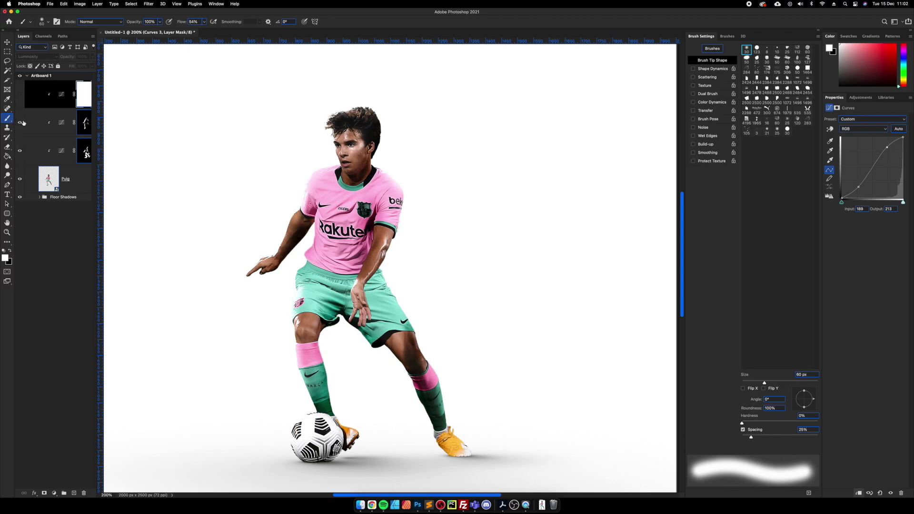
{"action": "left_click", "coordinate": [21, 95]}
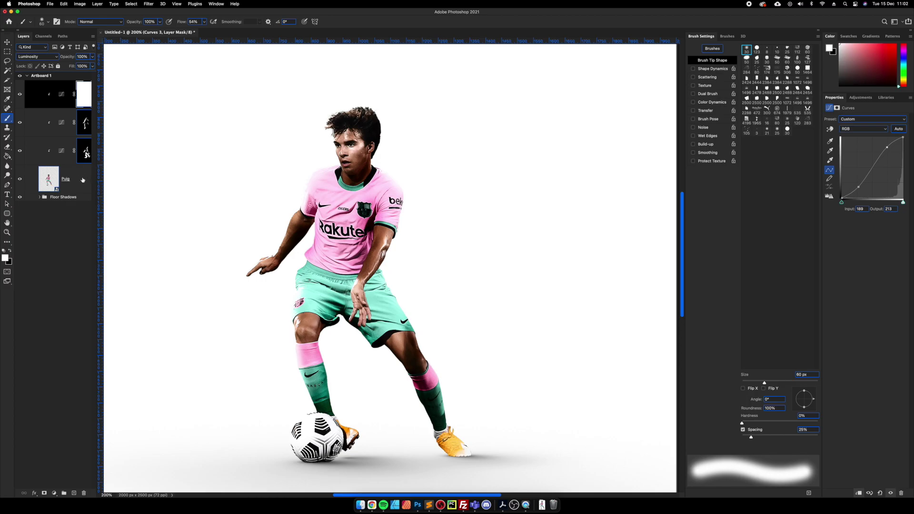
{"action": "left_click", "coordinate": [54, 493]}
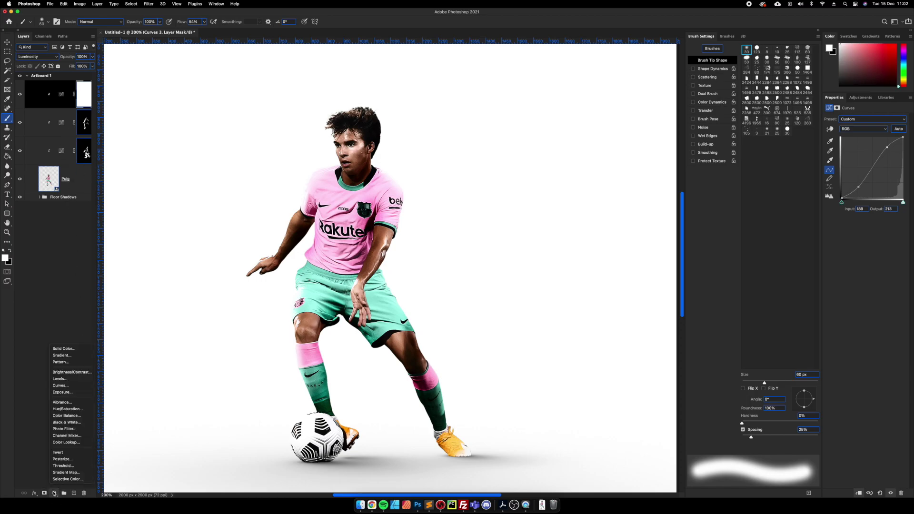
Add a Hue/Saturation layer clipped to Puig and lower Saturation to about -22
{"action": "left_click", "coordinate": [89, 410]}
{"action": "right_click", "coordinate": [88, 91]}
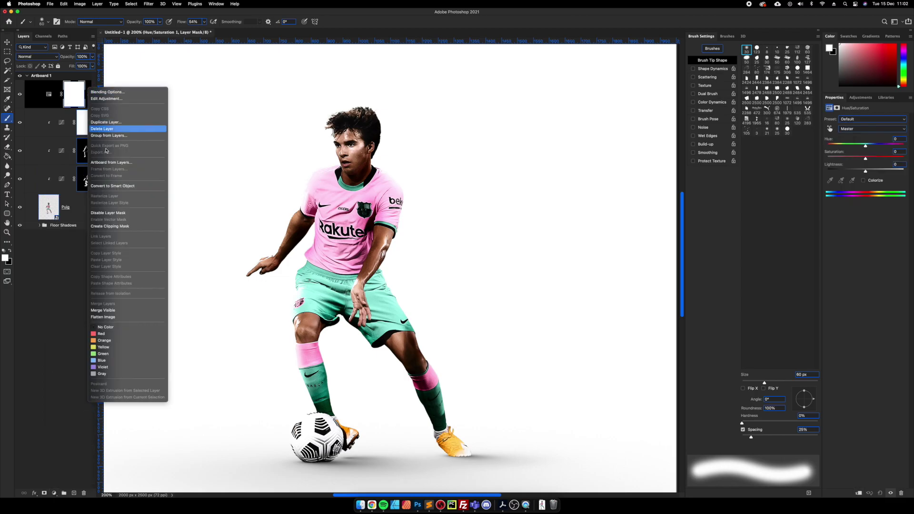
{"action": "left_click", "coordinate": [109, 226]}
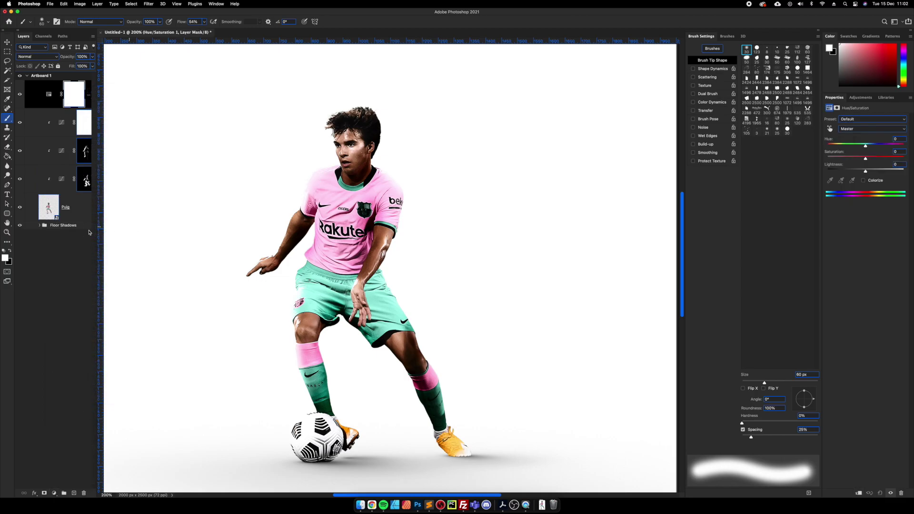
{"action": "mouse_move", "coordinate": [866, 159]}
{"action": "left_mouse_down"}
{"action": "mouse_move", "coordinate": [856, 160]}
{"action": "mouse_move", "coordinate": [869, 172]}
{"action": "left_mouse_up"}
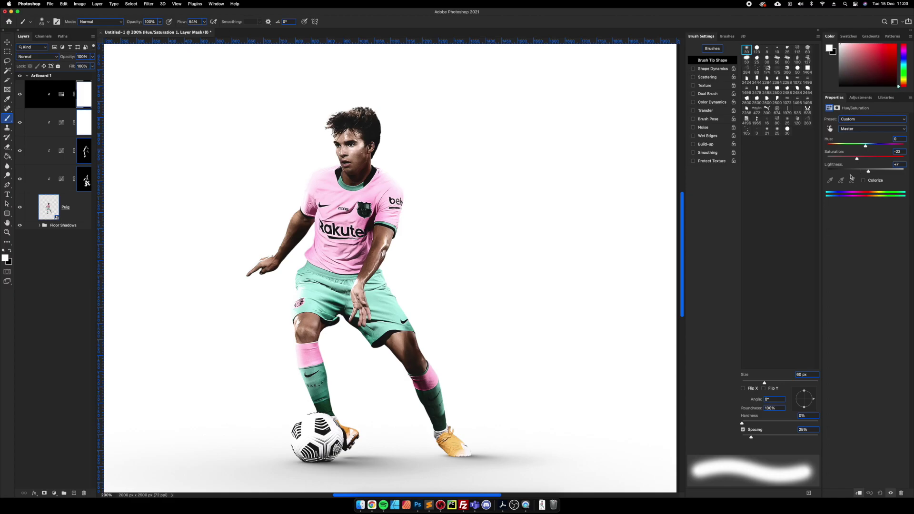
View the artboard at 100% zoom
{"action": "left_click", "coordinate": [7, 232]}
{"action": "right_click", "coordinate": [287, 263]}
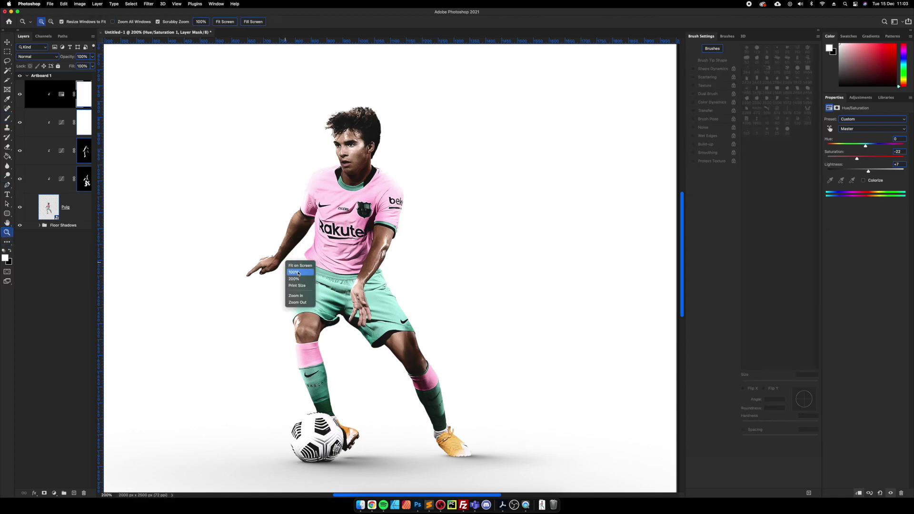
{"action": "left_click", "coordinate": [300, 273]}
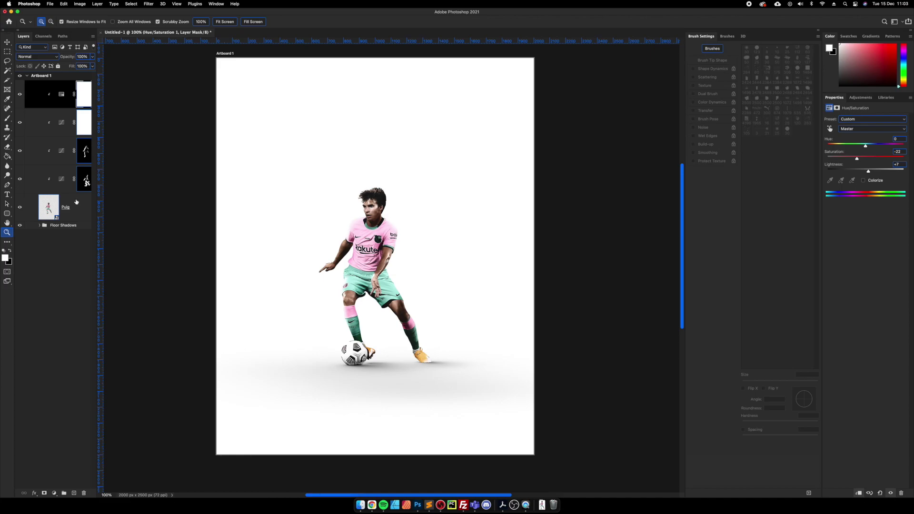
Stamp all visible layers into a merged layer and toggle layer visibility to compare the result
{"action": "key", "text": "super+alt+shift+e"}
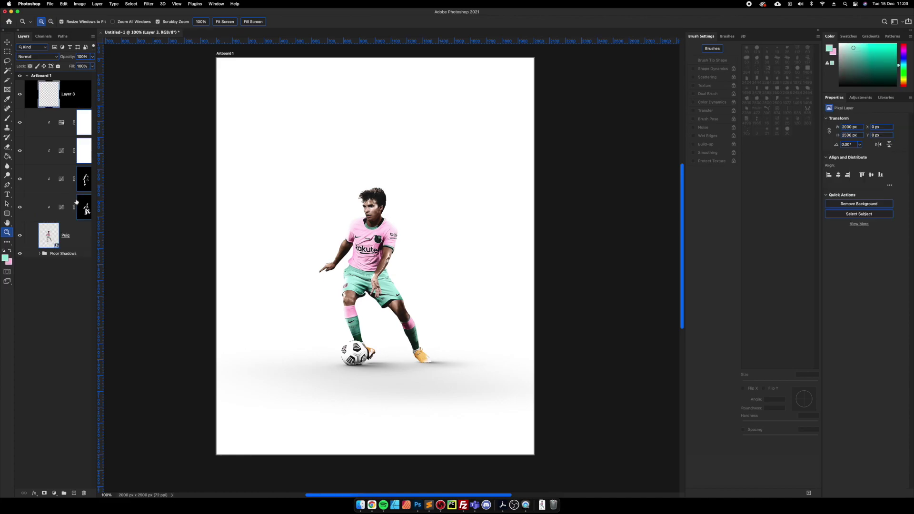
{"action": "left_click_drag", "start_coordinate": [19, 122], "coordinate": [22, 204]}
{"action": "left_click", "coordinate": [20, 95]}
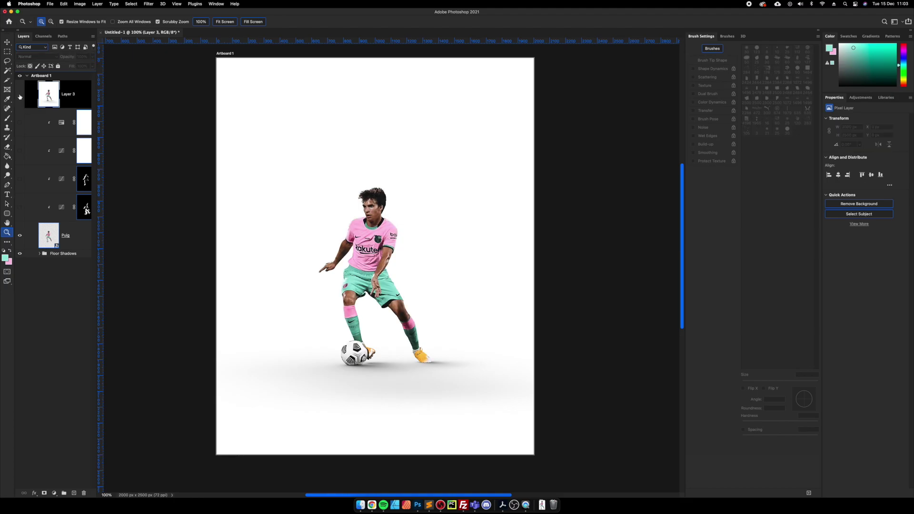
{"action": "left_click", "coordinate": [19, 94]}
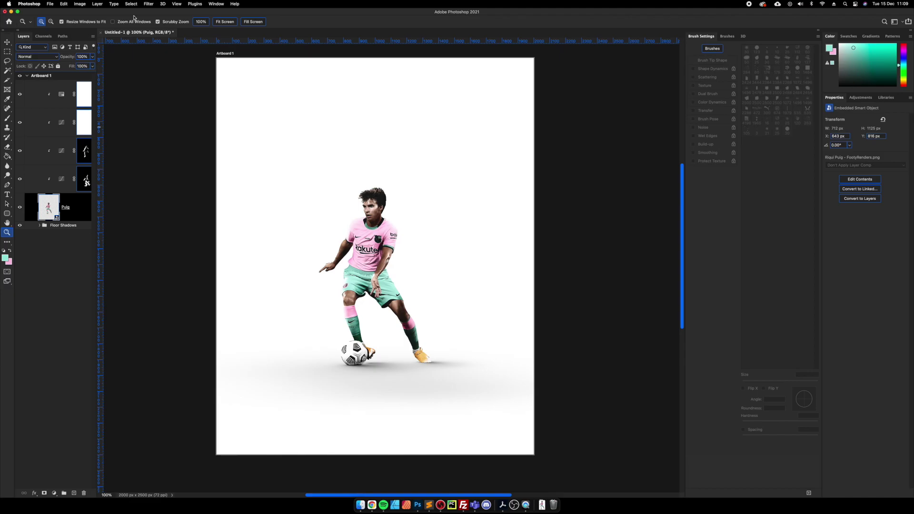
{"action": "left_click", "coordinate": [149, 3]}
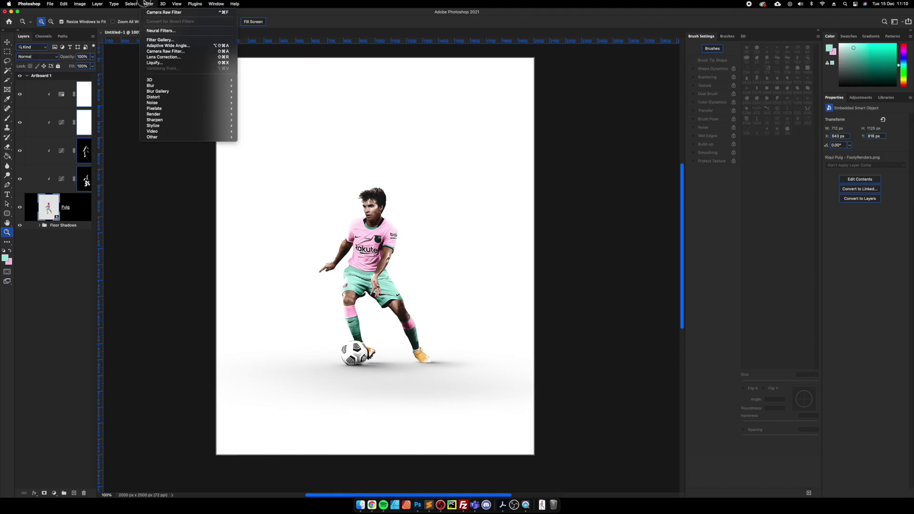
Open the Camera Raw Filter on the player and lower Highlights to -41 and reduce Contrast
{"action": "left_click", "coordinate": [176, 51]}
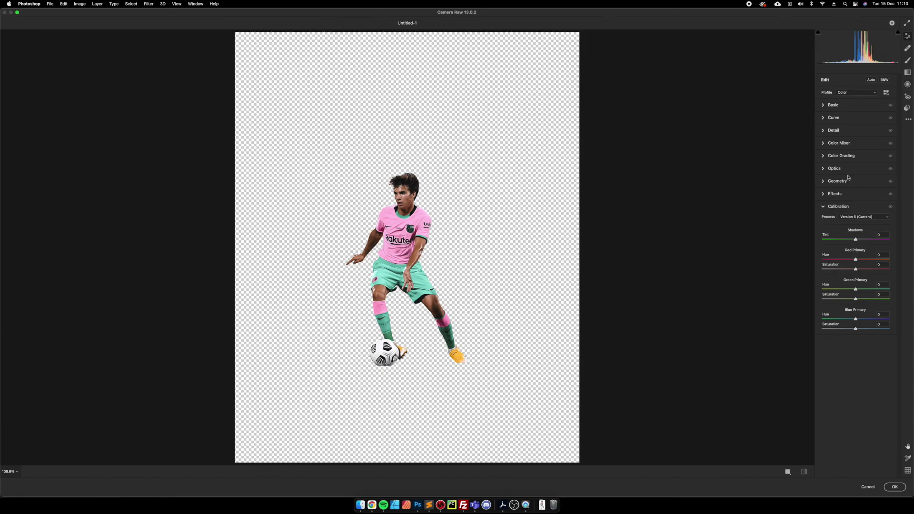
{"action": "left_click", "coordinate": [844, 207]}
{"action": "left_click", "coordinate": [850, 106]}
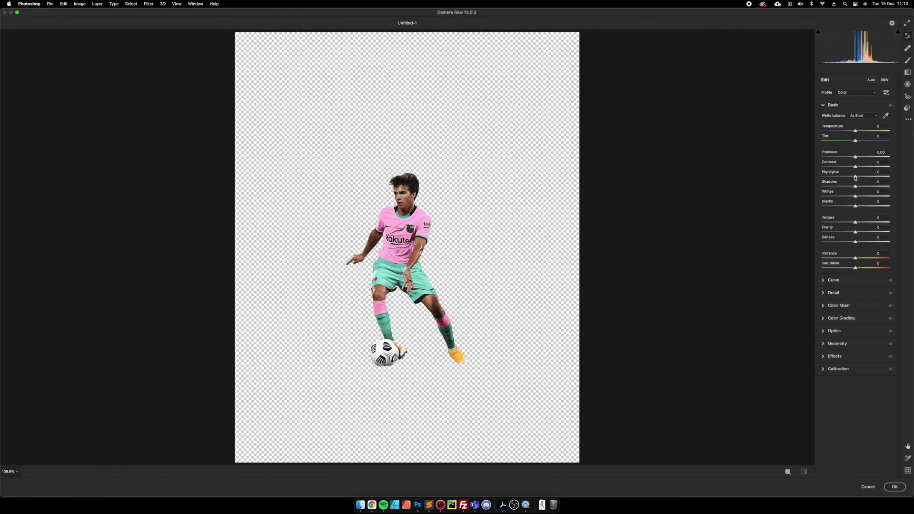
{"action": "left_click_drag", "start_coordinate": [856, 177], "coordinate": [865, 207]}
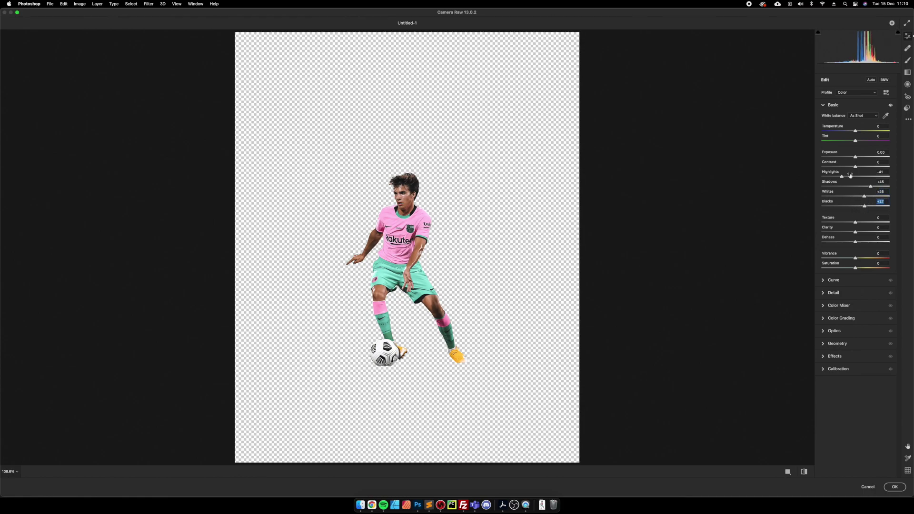
{"action": "left_click_drag", "start_coordinate": [856, 167], "coordinate": [836, 172]}
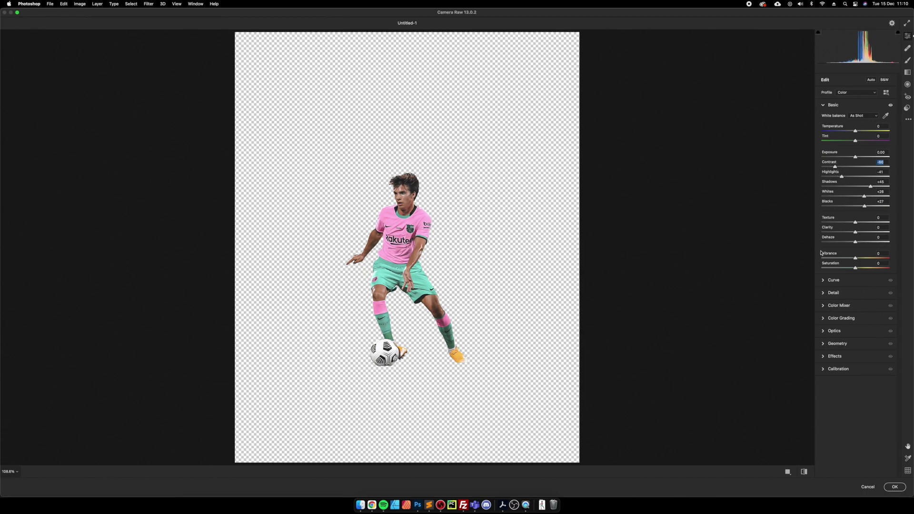
Set Clarity +40, Texture +20, Vibrance +40 and Saturation -20
{"action": "left_click", "coordinate": [884, 228]}
{"action": "type", "text": "40"}
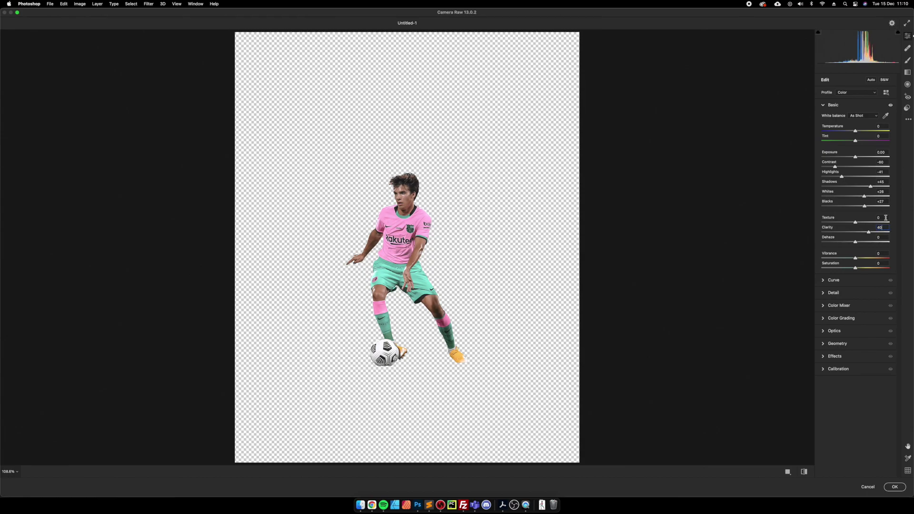
{"action": "left_click", "coordinate": [886, 217]}
{"action": "key", "text": "Tab"}
{"action": "left_click", "coordinate": [883, 253]}
{"action": "type", "text": "40"}
{"action": "key", "text": "Tab"}
{"action": "type", "text": "-20"}
{"action": "left_click", "coordinate": [886, 253]}
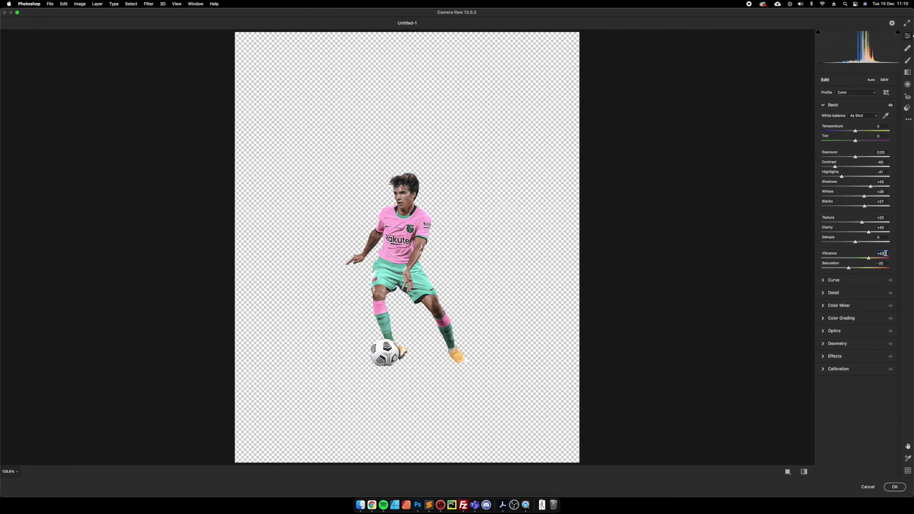
Set the Detail sharpening amount to 20
{"action": "left_click", "coordinate": [862, 293]}
{"action": "left_click", "coordinate": [876, 141]}
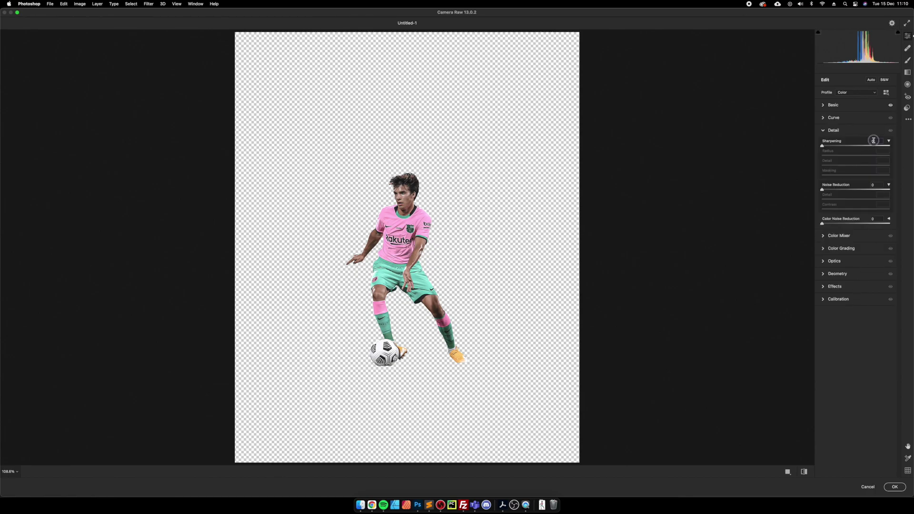
{"action": "type", "text": "2"}
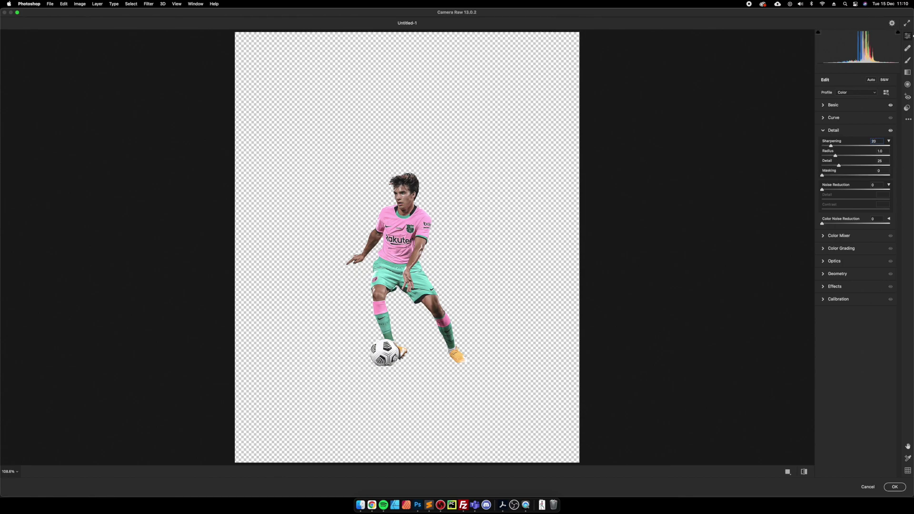
{"action": "left_click", "coordinate": [860, 130]}
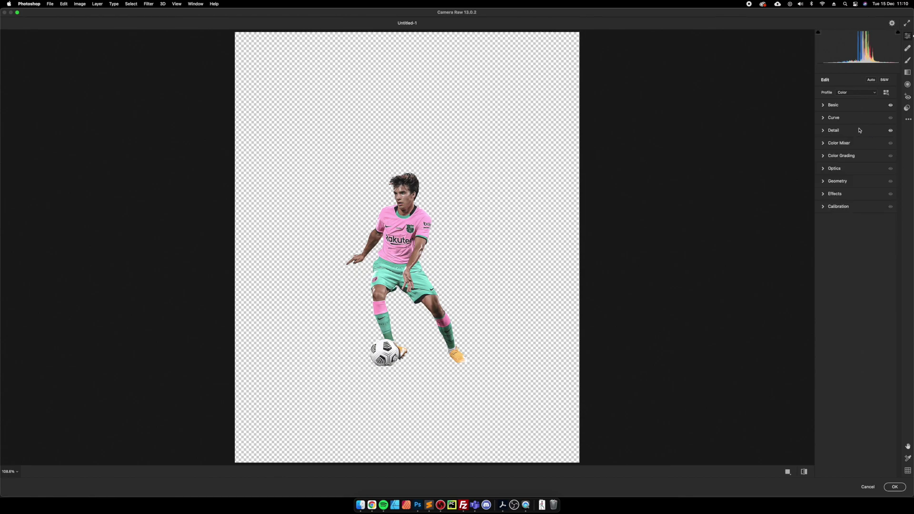
Shift the calibration primaries: Blue Hue -42, Green Hue +35, Red Hue -15
{"action": "left_click", "coordinate": [850, 209]}
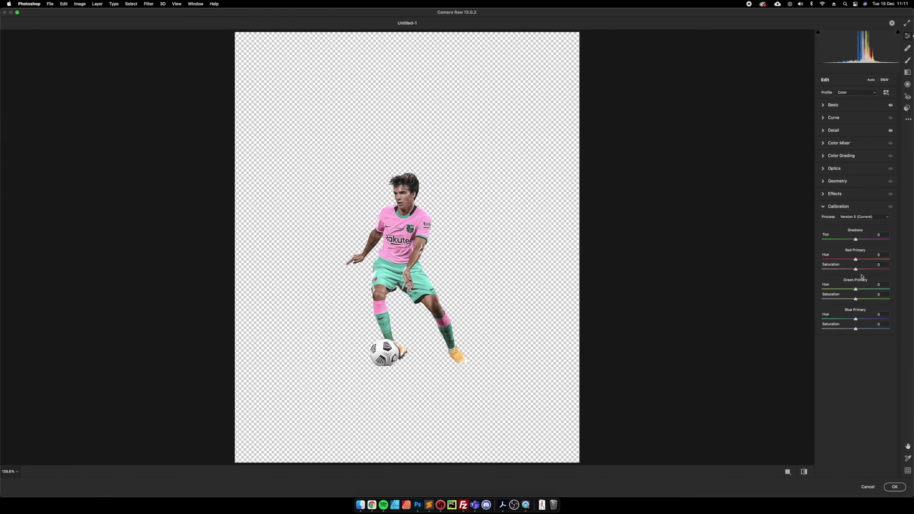
{"action": "left_click", "coordinate": [856, 319]}
{"action": "left_click_drag", "start_coordinate": [857, 320], "coordinate": [842, 322]}
{"action": "mouse_move", "coordinate": [856, 290]}
{"action": "left_mouse_down"}
{"action": "mouse_move", "coordinate": [871, 290]}
{"action": "mouse_move", "coordinate": [842, 290]}
{"action": "mouse_move", "coordinate": [878, 293]}
{"action": "mouse_move", "coordinate": [844, 292]}
{"action": "mouse_move", "coordinate": [872, 293]}
{"action": "mouse_move", "coordinate": [863, 299]}
{"action": "left_mouse_up"}
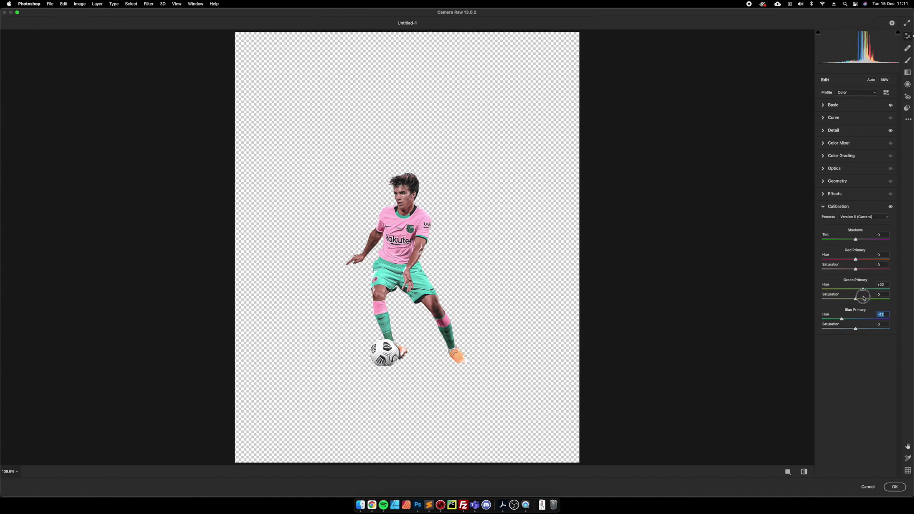
{"action": "mouse_move", "coordinate": [863, 299]}
{"action": "left_mouse_down"}
{"action": "mouse_move", "coordinate": [840, 302]}
{"action": "mouse_move", "coordinate": [849, 304]}
{"action": "left_mouse_up"}
{"action": "left_click_drag", "start_coordinate": [856, 260], "coordinate": [901, 263]}
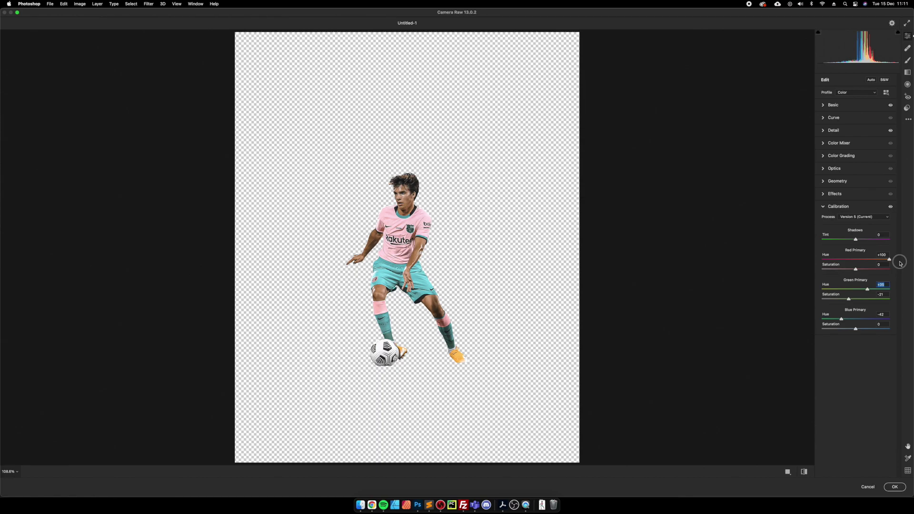
{"action": "left_click_drag", "start_coordinate": [900, 264], "coordinate": [862, 270]}
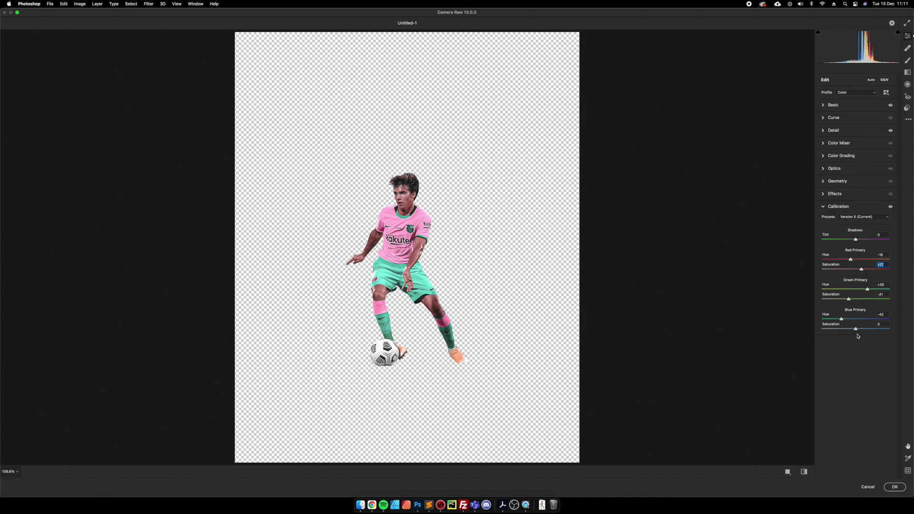
{"action": "left_click", "coordinate": [867, 205]}
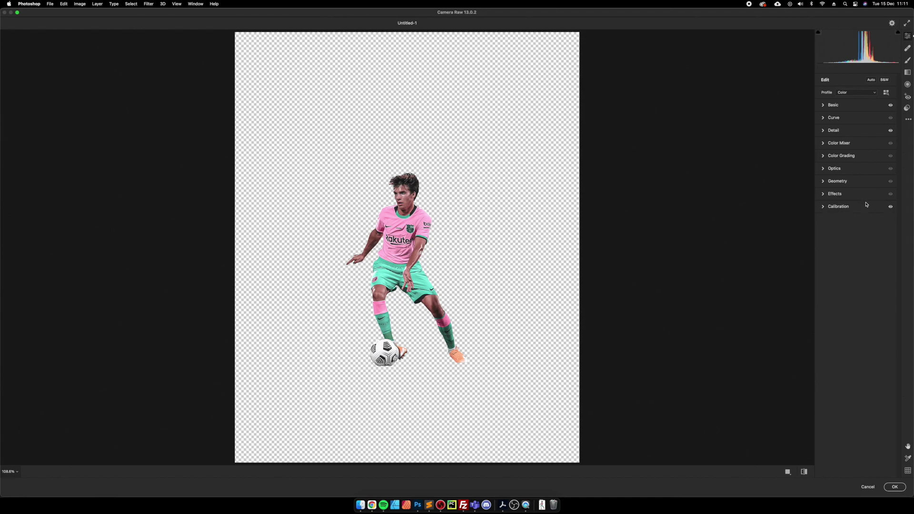
Raise Purples luminance to +47 and Reds to +45, then boost Aquas saturation
{"action": "left_click", "coordinate": [862, 142]}
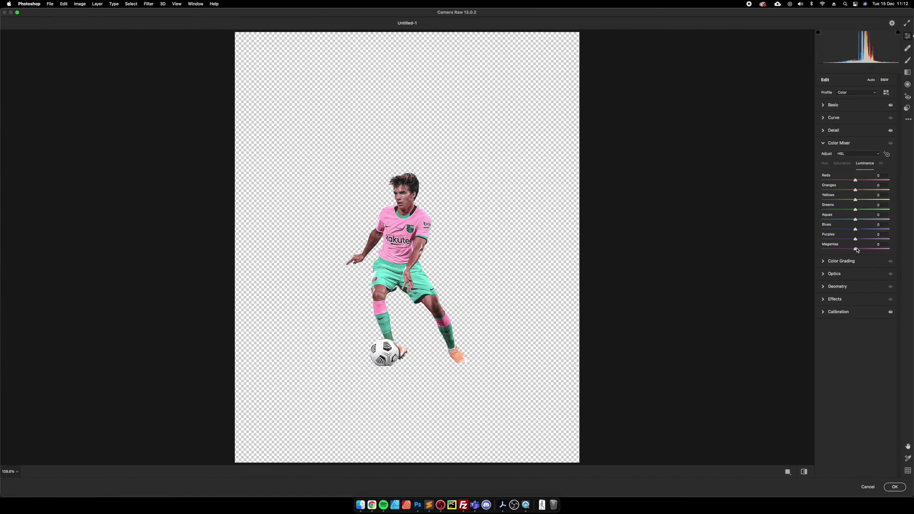
{"action": "mouse_move", "coordinate": [857, 241]}
{"action": "left_mouse_down"}
{"action": "mouse_move", "coordinate": [872, 240]}
{"action": "mouse_move", "coordinate": [863, 249]}
{"action": "left_mouse_up"}
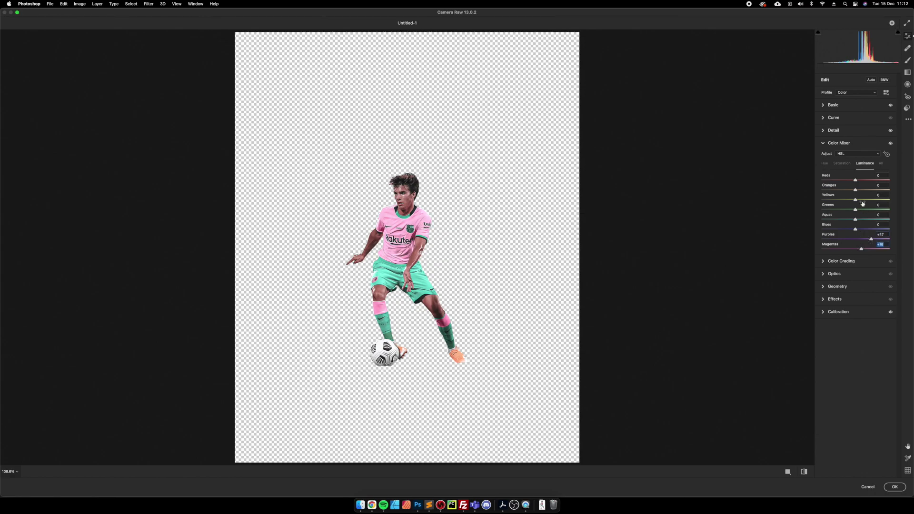
{"action": "left_click_drag", "start_coordinate": [856, 180], "coordinate": [879, 193]}
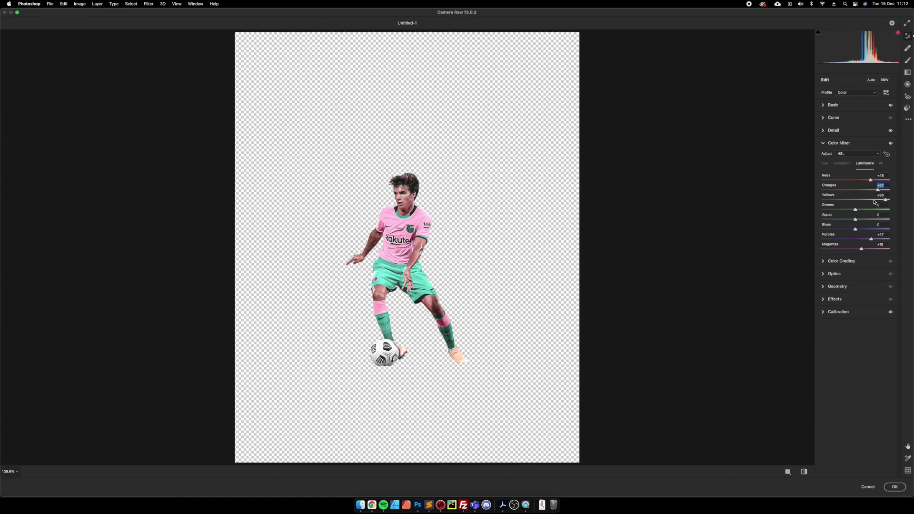
{"action": "left_click", "coordinate": [841, 164]}
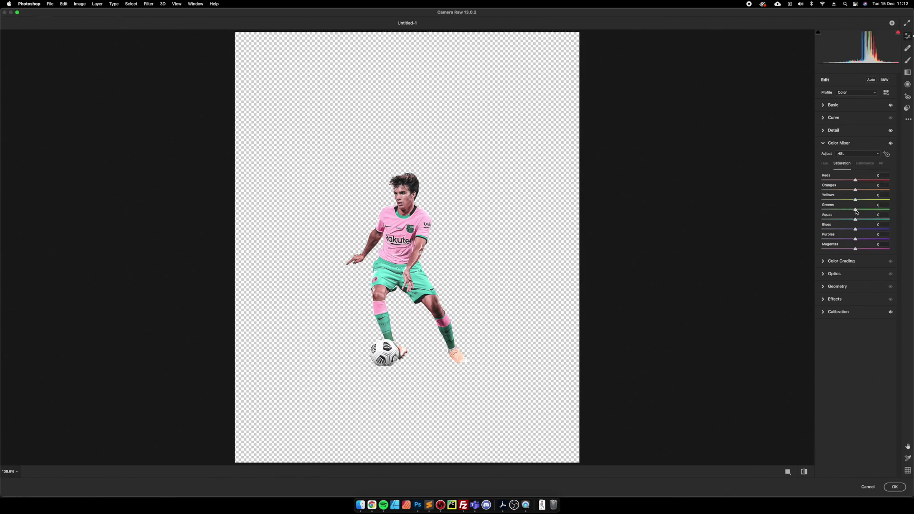
{"action": "mouse_move", "coordinate": [857, 220]}
{"action": "left_mouse_down"}
{"action": "mouse_move", "coordinate": [869, 220]}
{"action": "mouse_move", "coordinate": [867, 213]}
{"action": "left_mouse_up"}
Add a gentle tone curve with darker shadows and lifted highlights, apply Camera Raw, and compare
{"action": "left_click", "coordinate": [828, 143]}
{"action": "left_click", "coordinate": [824, 118]}
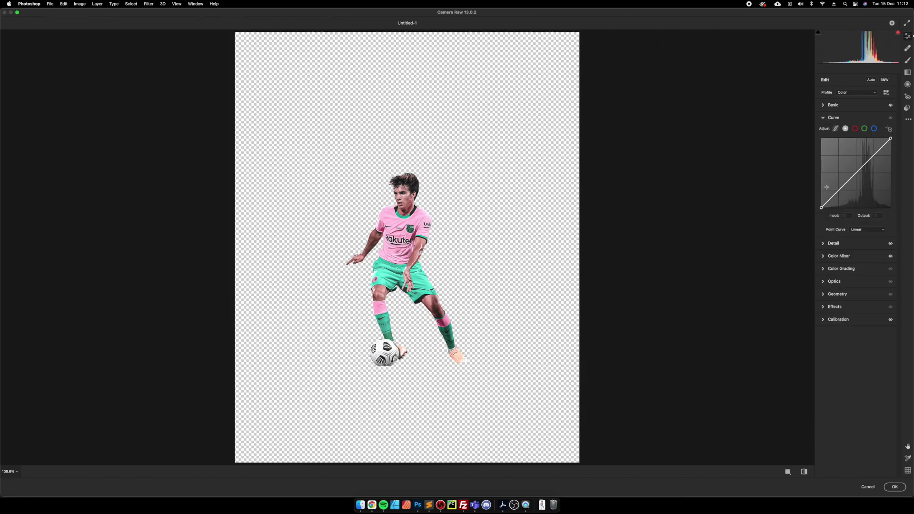
{"action": "left_click_drag", "start_coordinate": [838, 193], "coordinate": [839, 195]}
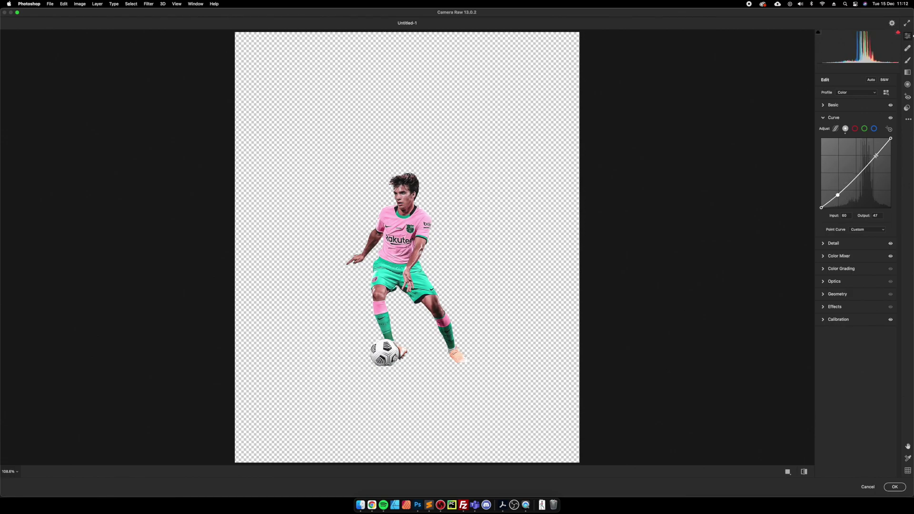
{"action": "left_click_drag", "start_coordinate": [876, 156], "coordinate": [874, 153]}
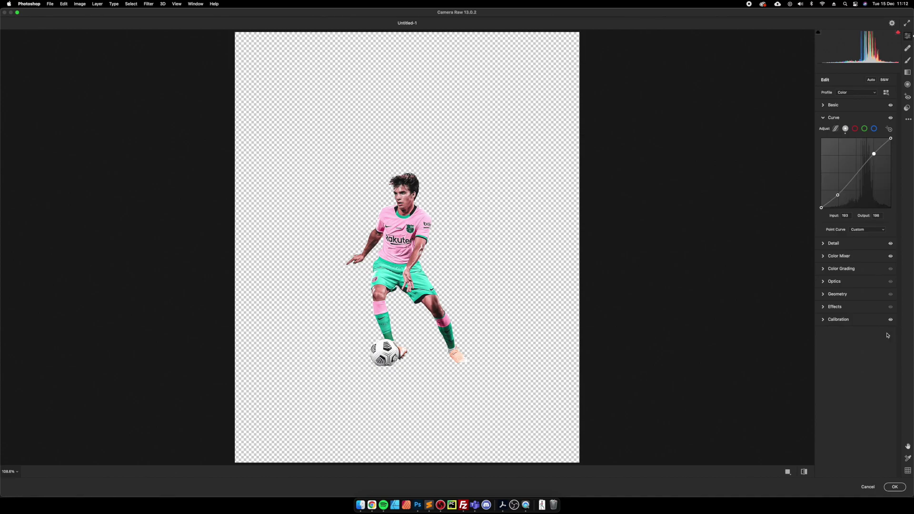
{"action": "left_click", "coordinate": [895, 487]}
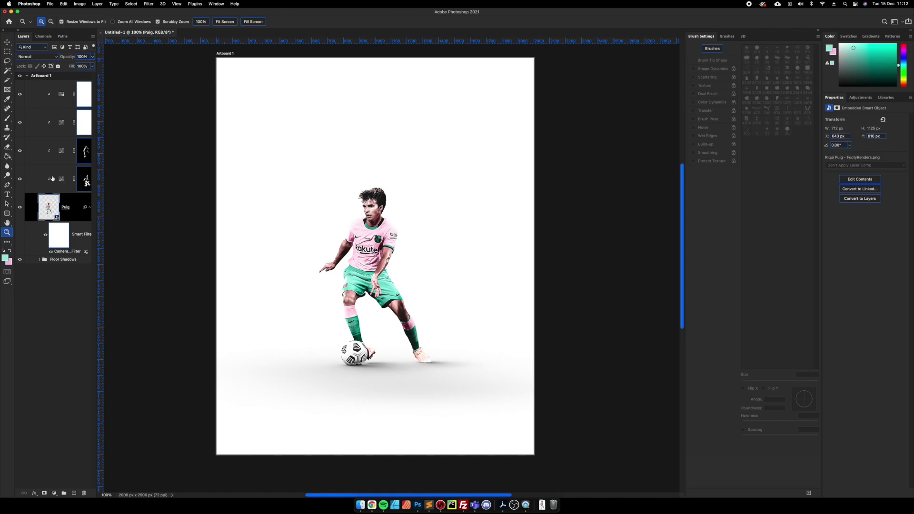
{"action": "left_click", "coordinate": [52, 253]}
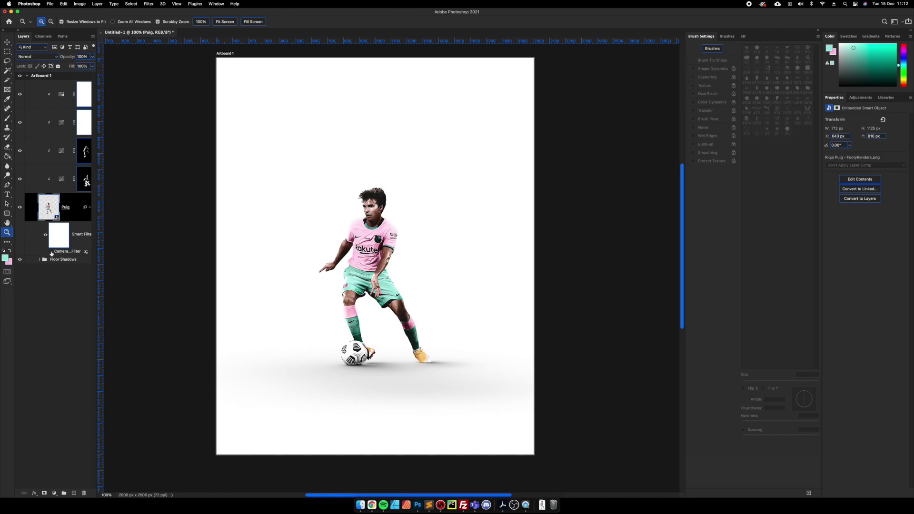
{"action": "left_click", "coordinate": [51, 252]}
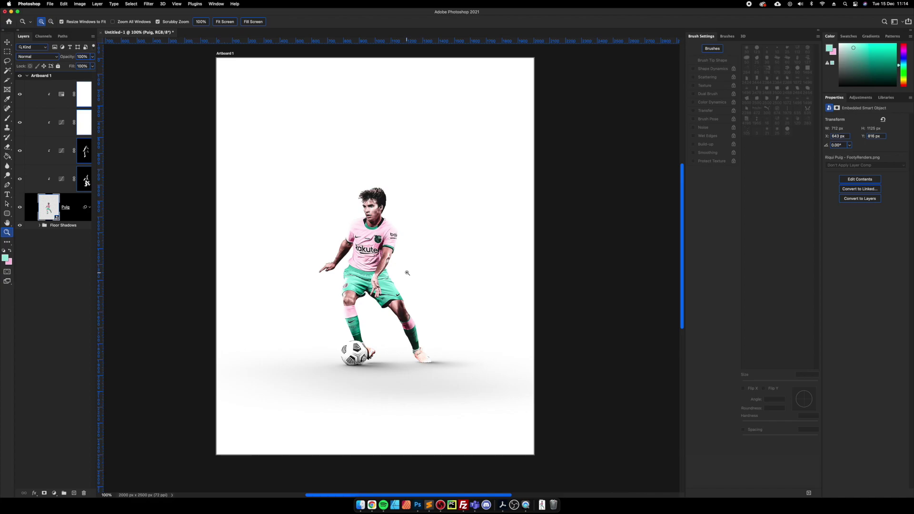
{"action": "left_click", "coordinate": [58, 226]}
Add a mint Solid Color fill layer and move it below the Floor Shadows group
{"action": "left_click", "coordinate": [56, 494]}
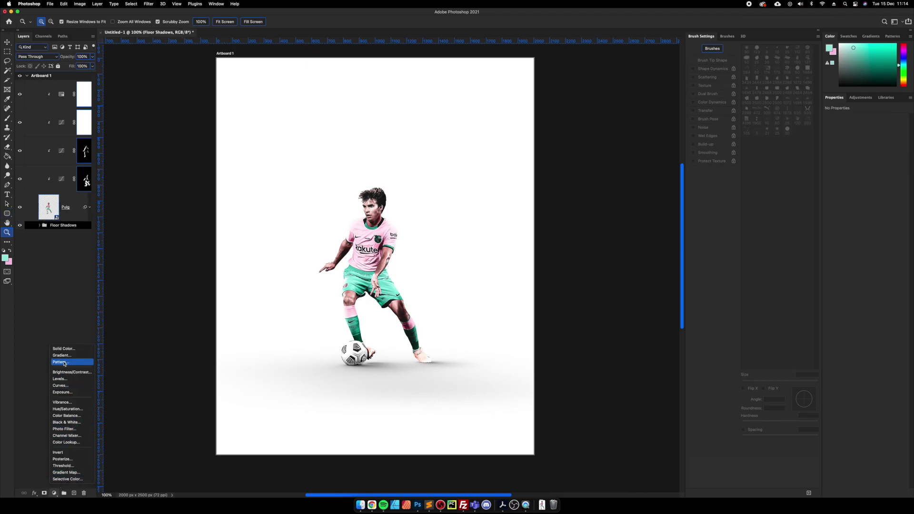
{"action": "left_click", "coordinate": [71, 348]}
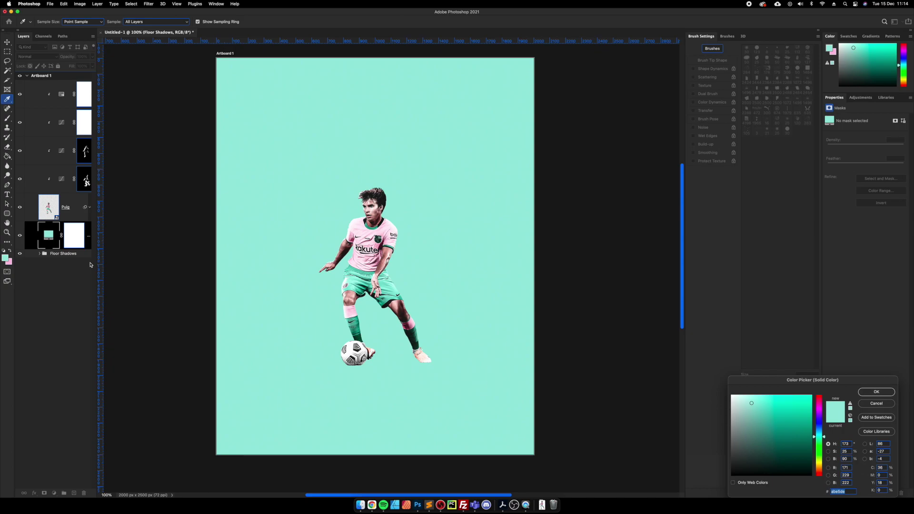
{"action": "key", "text": "Return"}
{"action": "mouse_move", "coordinate": [88, 230]}
{"action": "left_mouse_down"}
{"action": "mouse_move", "coordinate": [80, 269]}
{"action": "mouse_move", "coordinate": [81, 233]}
{"action": "left_mouse_up"}
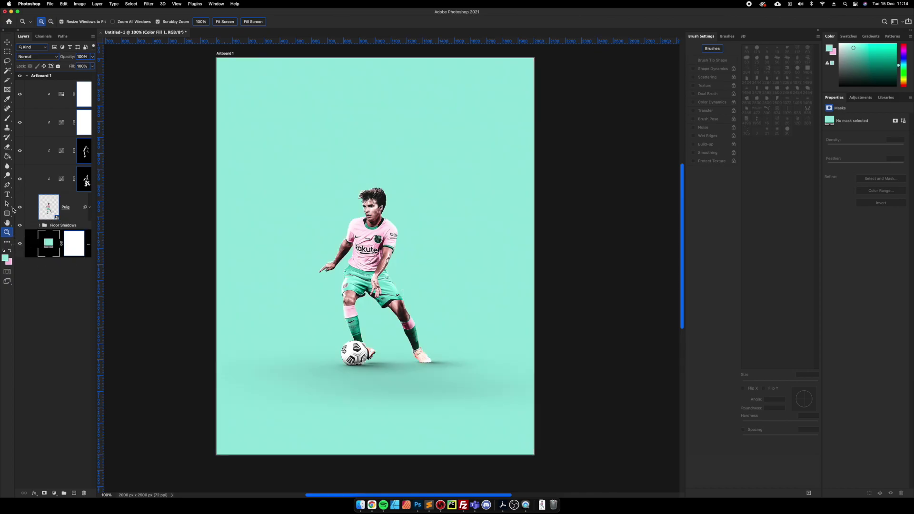
With the Pen tool, place the first two anchors of a diagonal line across the artboard
{"action": "left_click", "coordinate": [9, 118]}
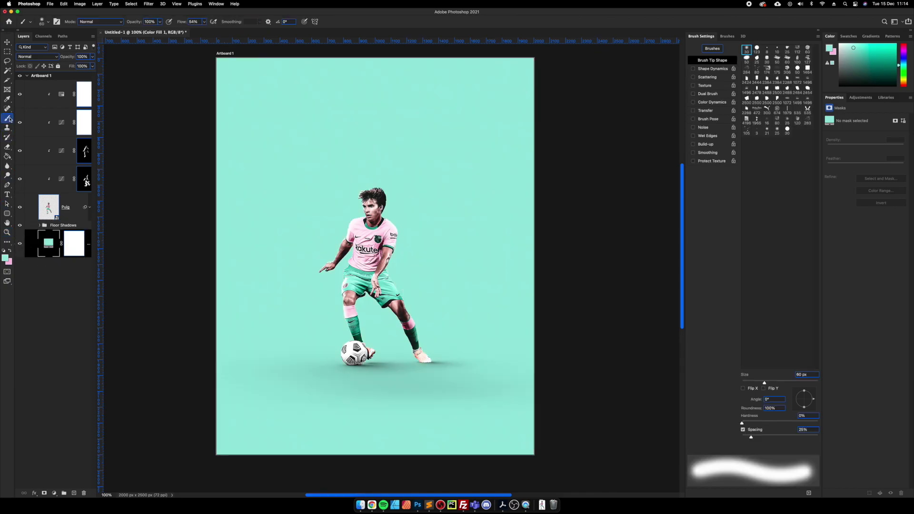
{"action": "left_click", "coordinate": [8, 214]}
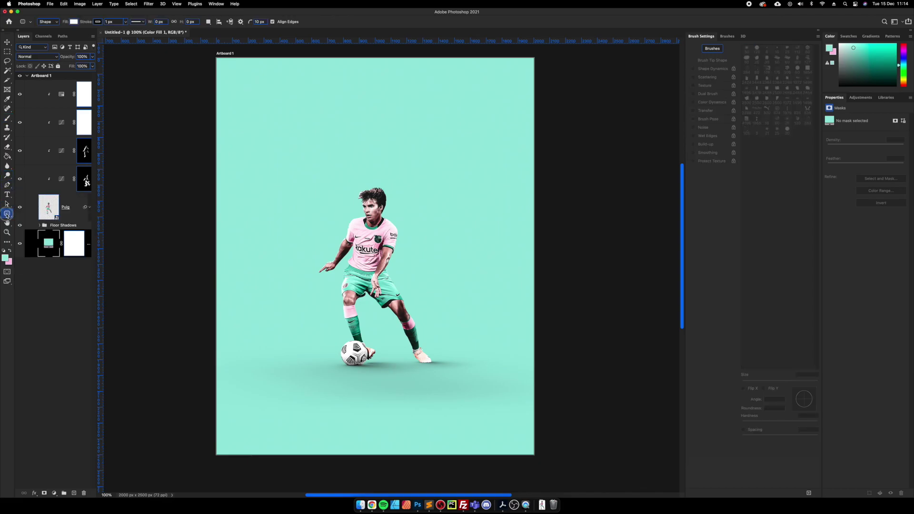
{"action": "left_click", "coordinate": [7, 215]}
{"action": "key", "text": "Escape"}
{"action": "key", "text": "p"}
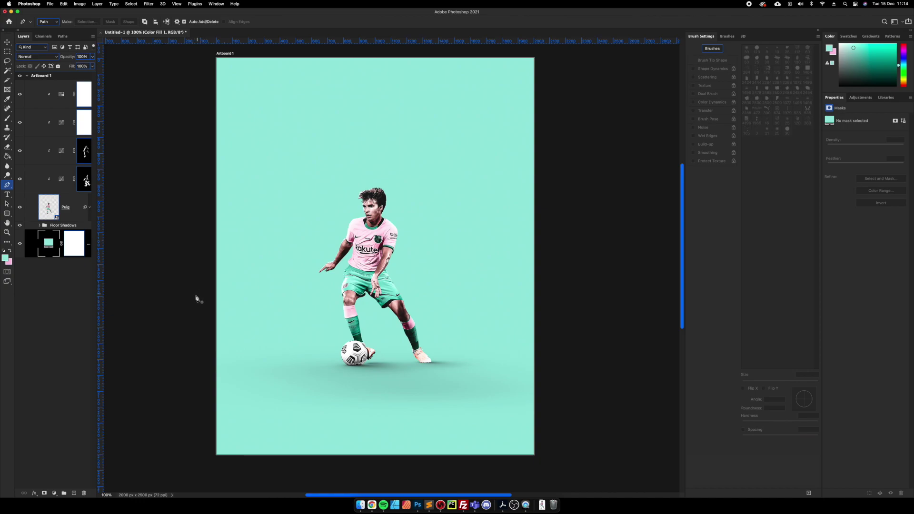
{"action": "left_click", "coordinate": [196, 296]}
{"action": "left_click", "coordinate": [574, 127]}
Finish the pen path above the artboard and close it as a filled shape
{"action": "left_click_drag", "start_coordinate": [497, 231], "coordinate": [499, 303]}
{"action": "left_click_drag", "start_coordinate": [575, 200], "coordinate": [578, 257]}
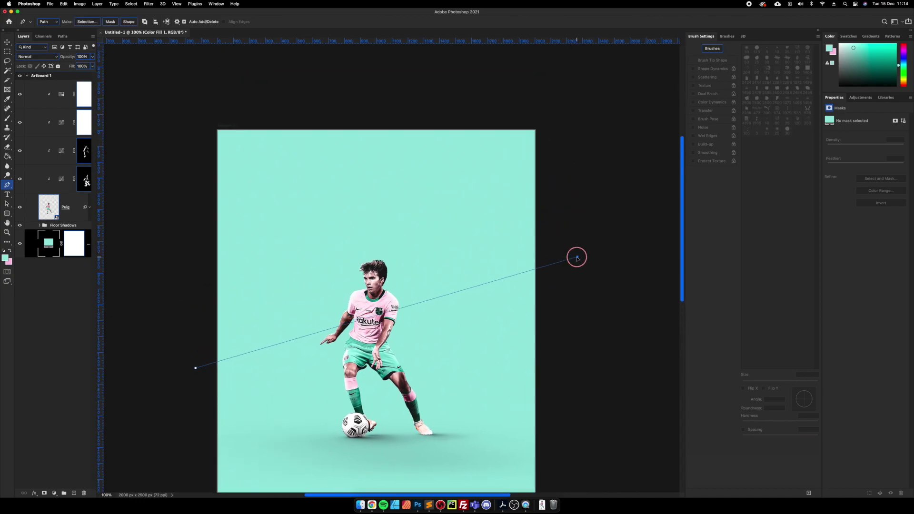
{"action": "left_click", "coordinate": [575, 106]}
{"action": "left_click", "coordinate": [357, 90]}
{"action": "left_click", "coordinate": [151, 109]}
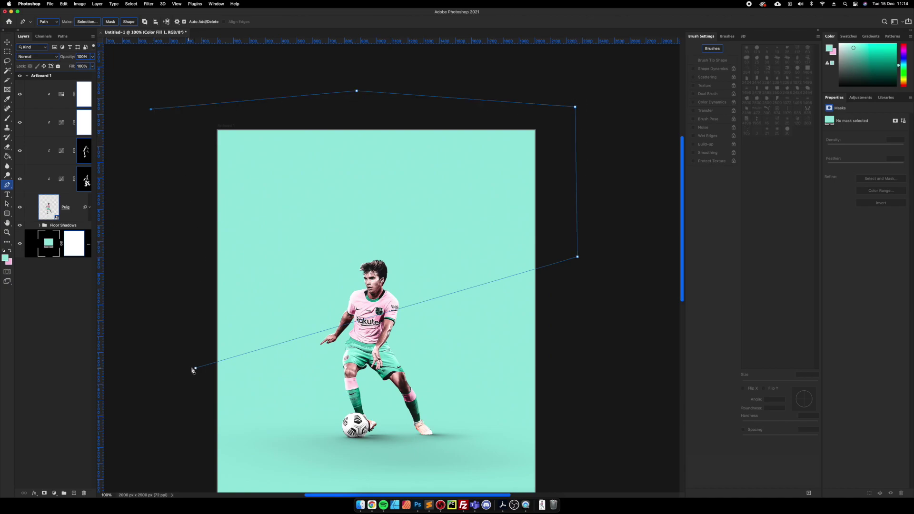
{"action": "left_click", "coordinate": [195, 369]}
{"action": "left_click", "coordinate": [128, 22]}
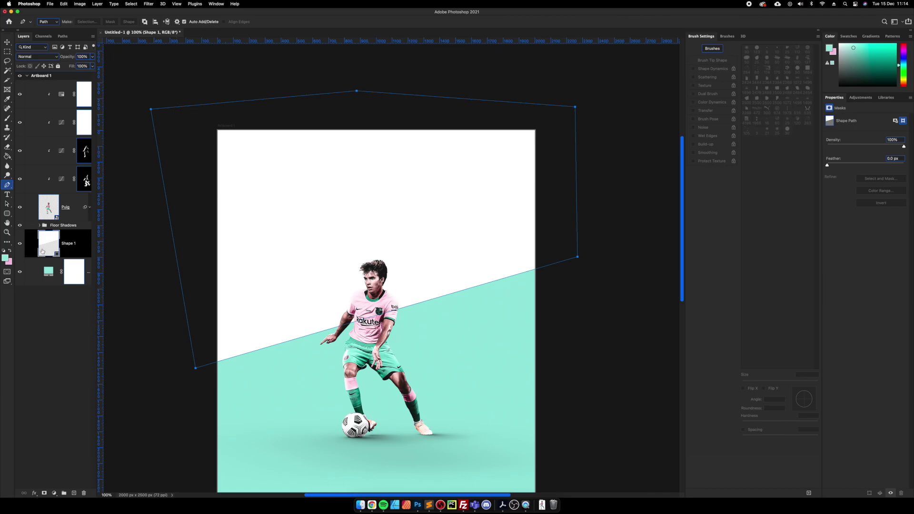
Fill Shape 1 with the pink sampled from the player's shirt
{"action": "double_click", "coordinate": [47, 243]}
{"action": "left_click", "coordinate": [403, 295]}
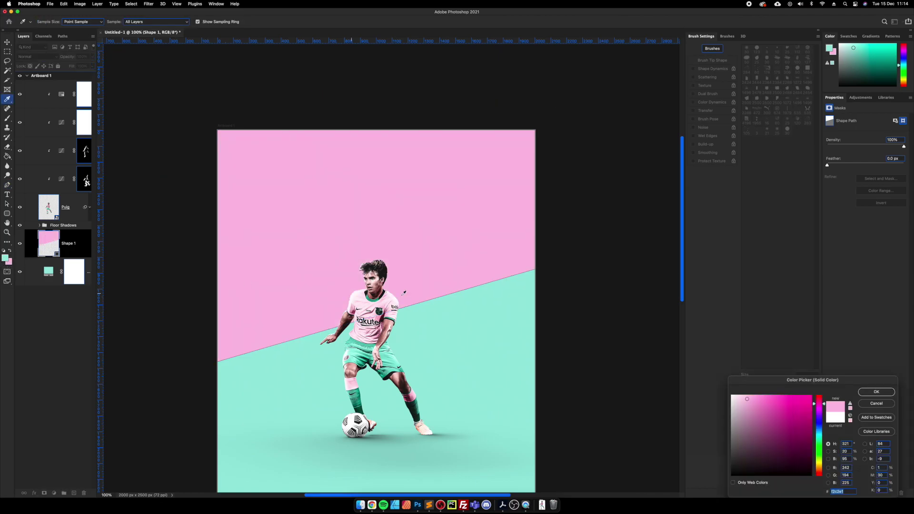
{"action": "left_click", "coordinate": [863, 392]}
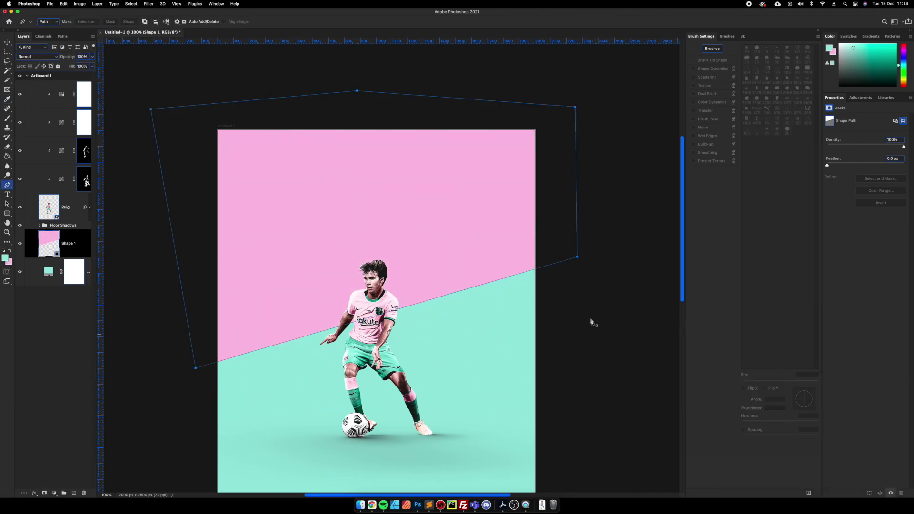
{"action": "left_click", "coordinate": [6, 183]}
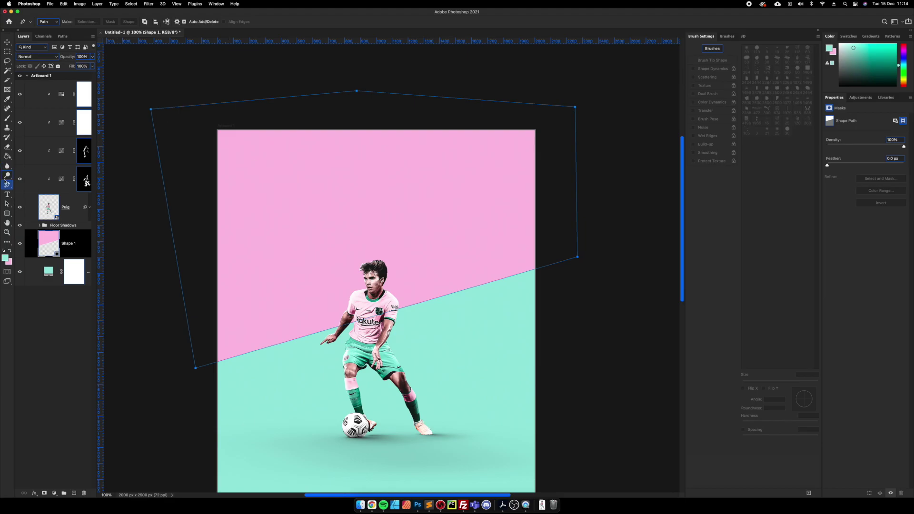
{"action": "left_click", "coordinate": [7, 214]}
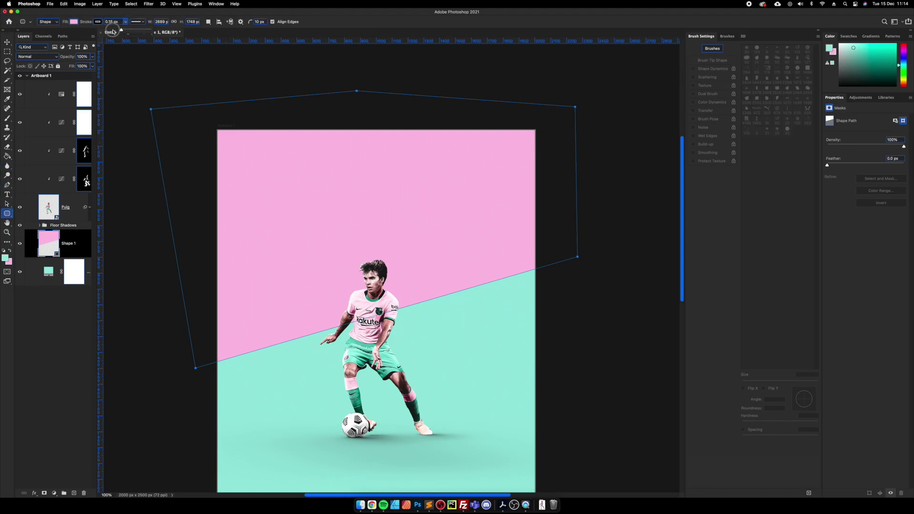
{"action": "left_click", "coordinate": [6, 42]}
{"action": "scroll", "coordinate": [193, 199], "scroll_direction": "down", "scroll_amount": 4}
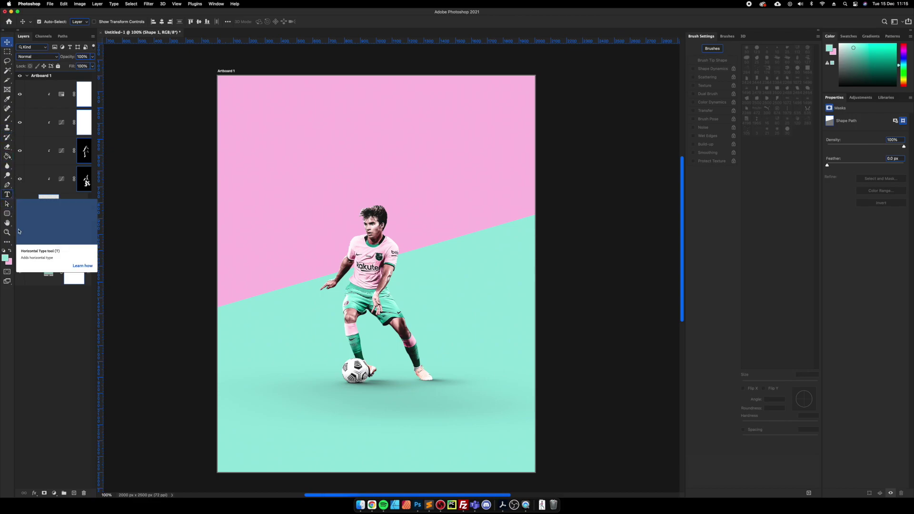
Type 'PUIG' beside the player and enlarge it to span the artboard
{"action": "key", "text": "t"}
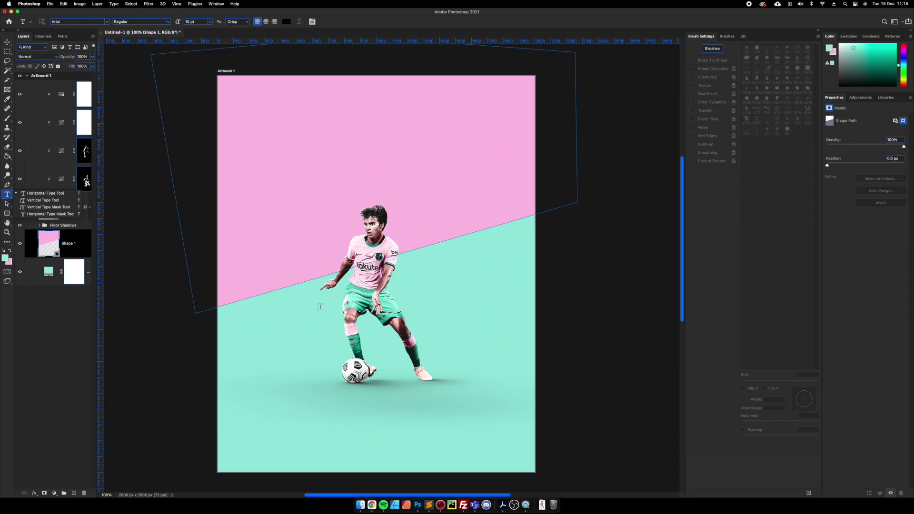
{"action": "left_click", "coordinate": [320, 307]}
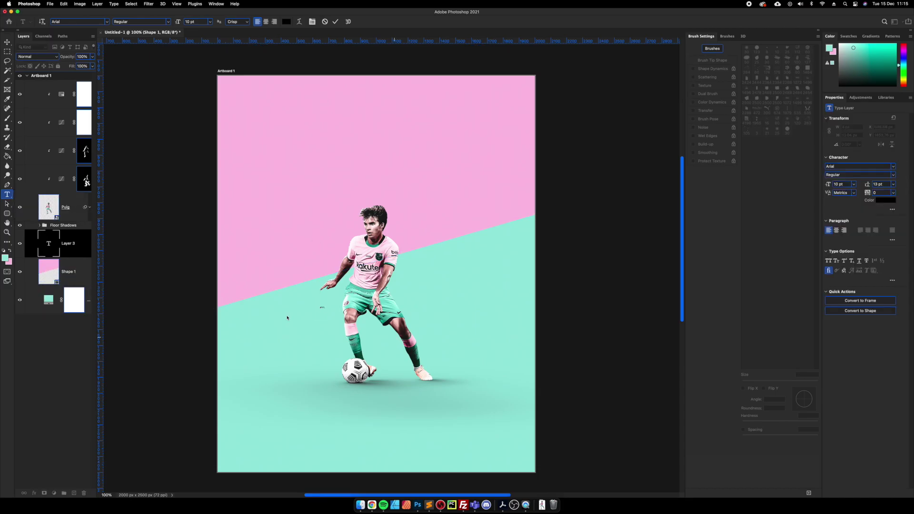
{"action": "type", "text": "PUIG"}
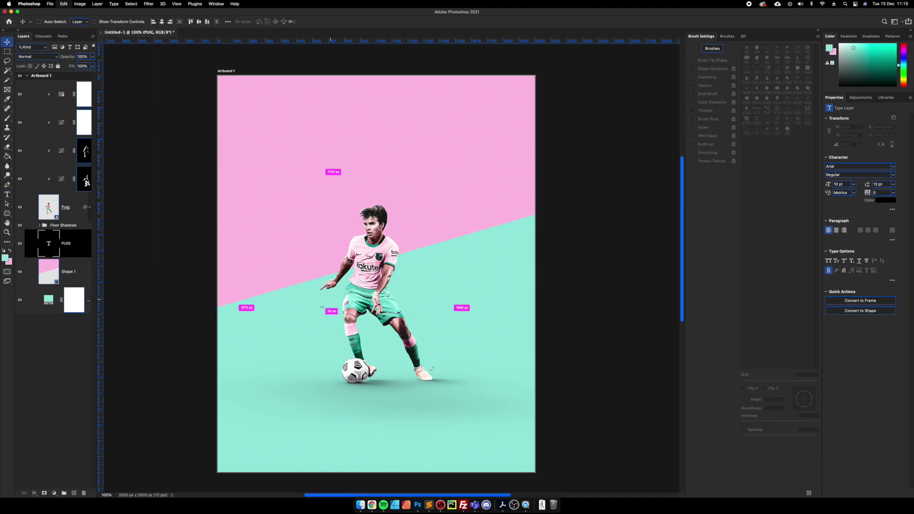
{"action": "left_click_drag", "start_coordinate": [326, 304], "coordinate": [524, 217]}
{"action": "key", "text": "Return"}
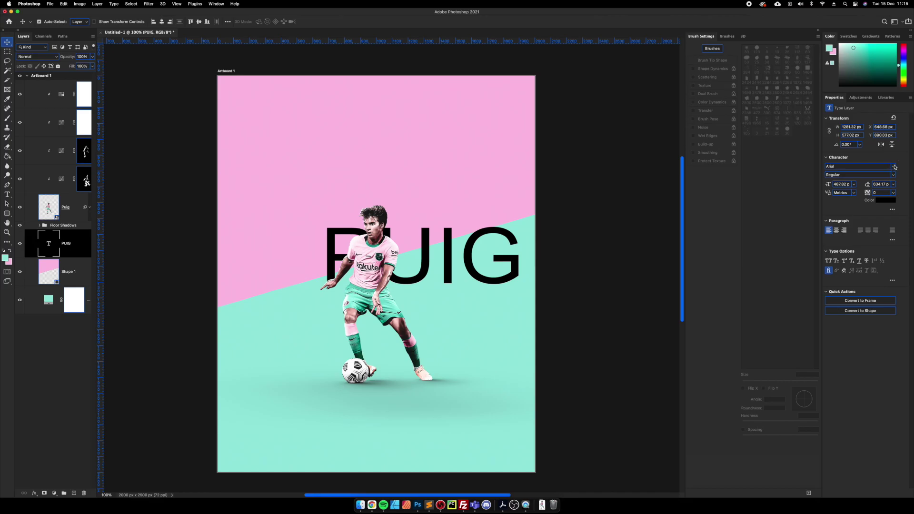
{"action": "left_click", "coordinate": [895, 167]}
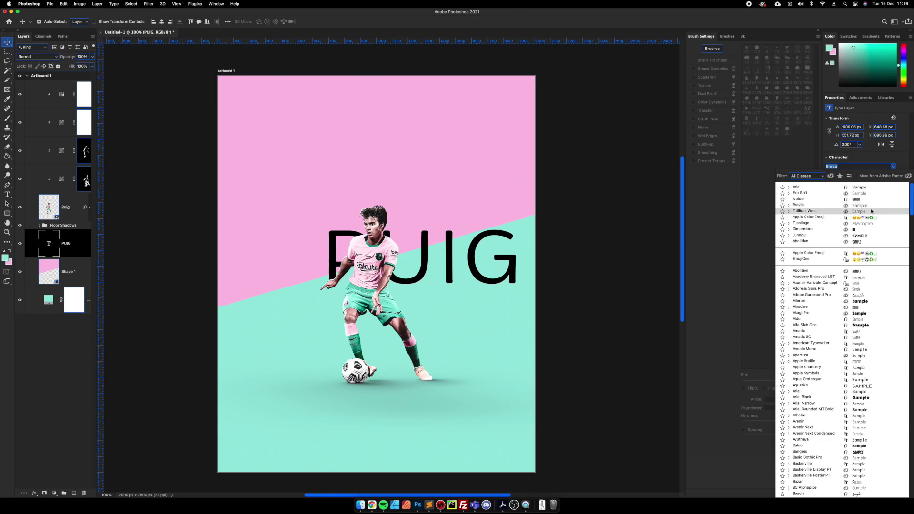
Set the PUIG font to Titillium Web Bold
{"action": "left_click", "coordinate": [872, 211]}
{"action": "left_click", "coordinate": [894, 175]}
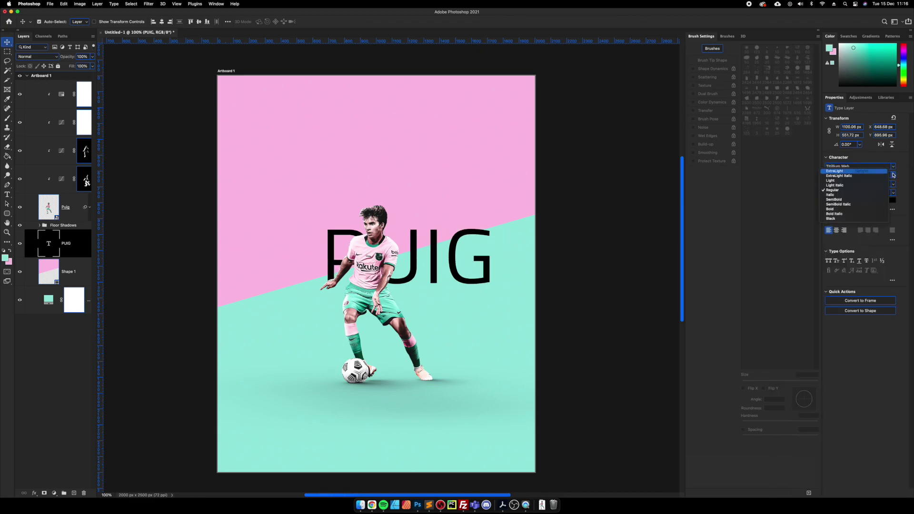
{"action": "left_click", "coordinate": [874, 219]}
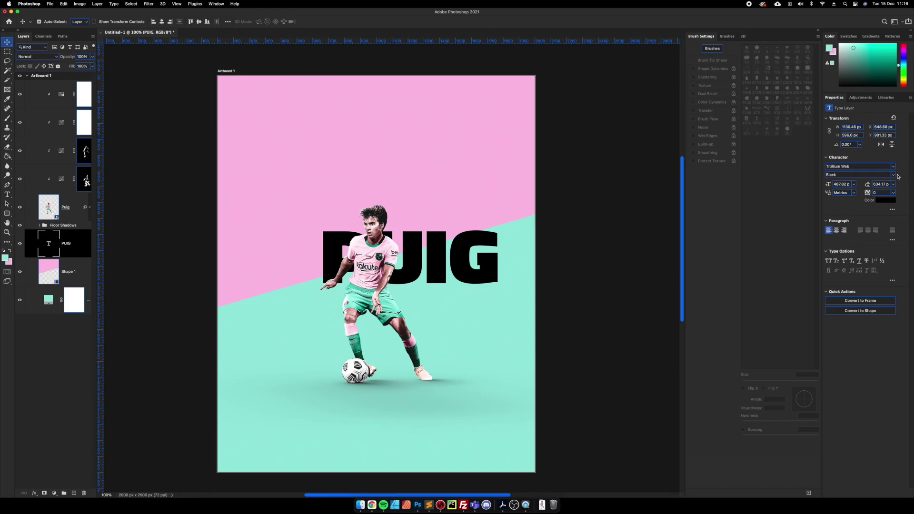
{"action": "left_click", "coordinate": [894, 175]}
{"action": "left_click", "coordinate": [878, 209]}
Rotate PUIG about 16° to follow the diagonal split and scale it to about 135%
{"action": "key", "text": "ctrl+t"}
{"action": "mouse_move", "coordinate": [445, 205]}
{"action": "left_mouse_down"}
{"action": "mouse_move", "coordinate": [415, 190]}
{"action": "mouse_move", "coordinate": [435, 191]}
{"action": "left_mouse_up"}
{"action": "left_click_drag", "start_coordinate": [454, 251], "coordinate": [421, 251]}
{"action": "left_click_drag", "start_coordinate": [469, 233], "coordinate": [481, 227]}
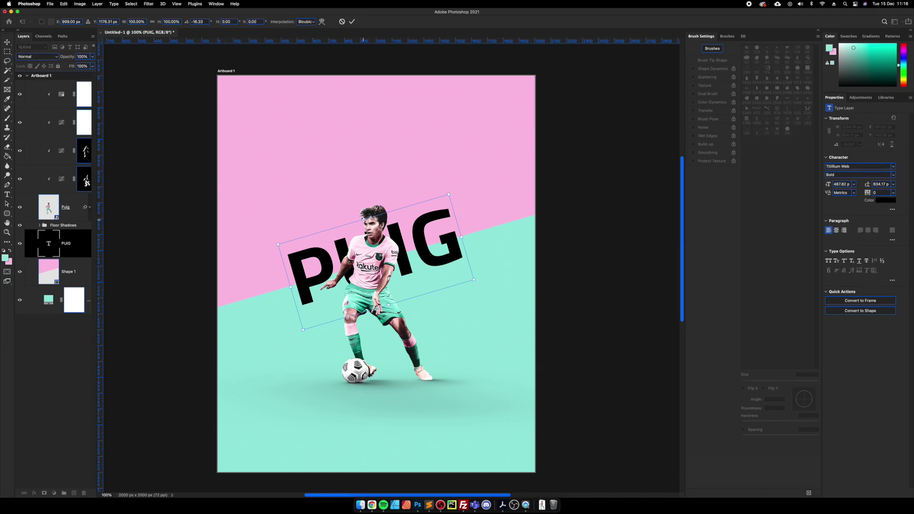
{"action": "left_click_drag", "start_coordinate": [363, 220], "coordinate": [360, 201]}
{"action": "key", "text": "Return"}
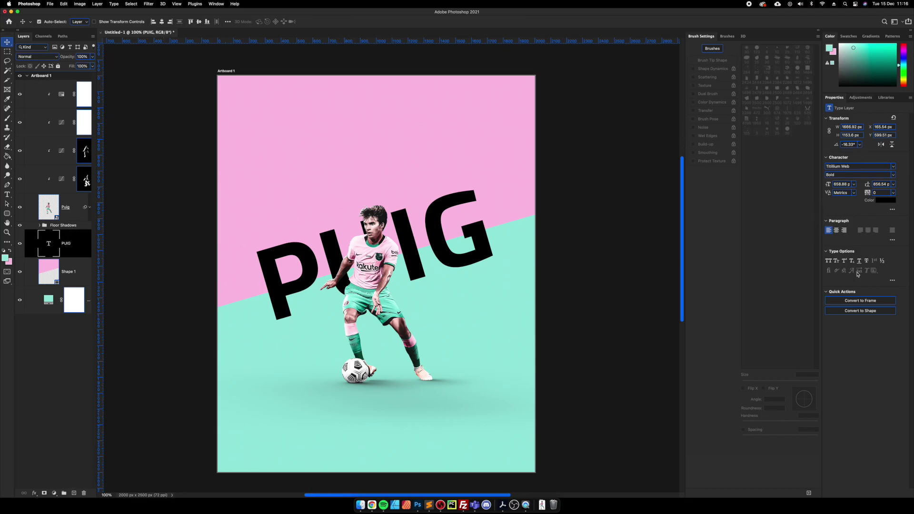
Change the PUIG text colour to white #ffffff
{"action": "left_click", "coordinate": [879, 200]}
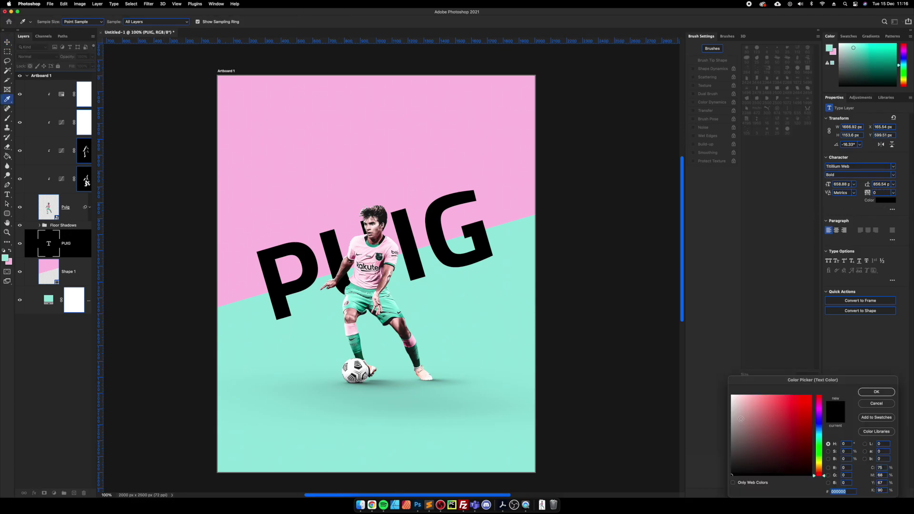
{"action": "type", "text": "ffffff"}
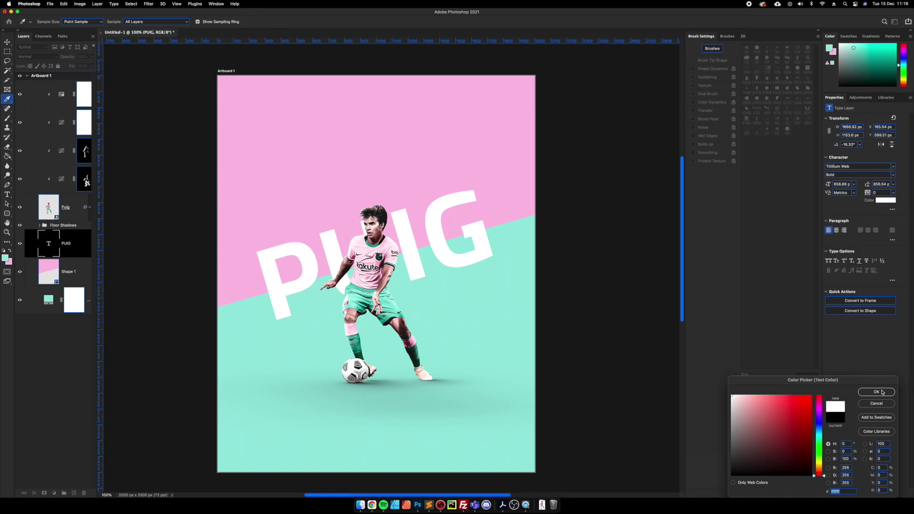
{"action": "left_click", "coordinate": [882, 392]}
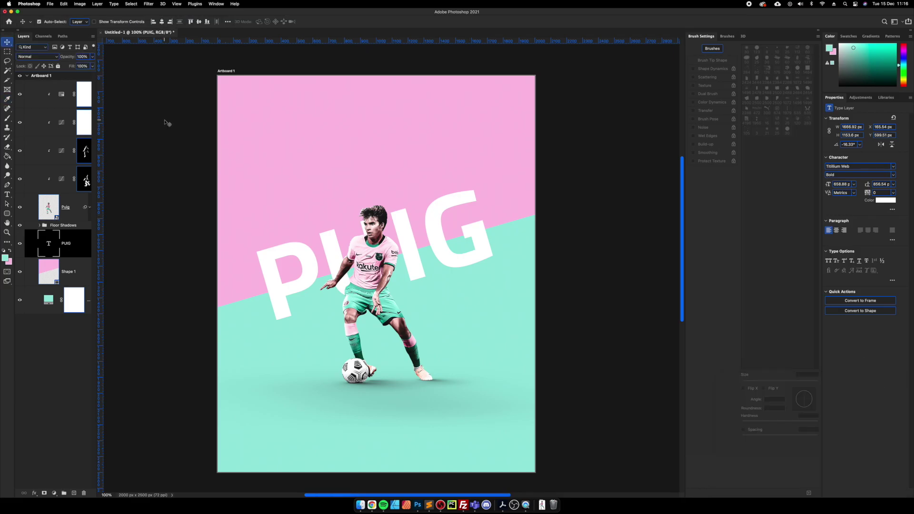
{"action": "left_click", "coordinate": [84, 98]}
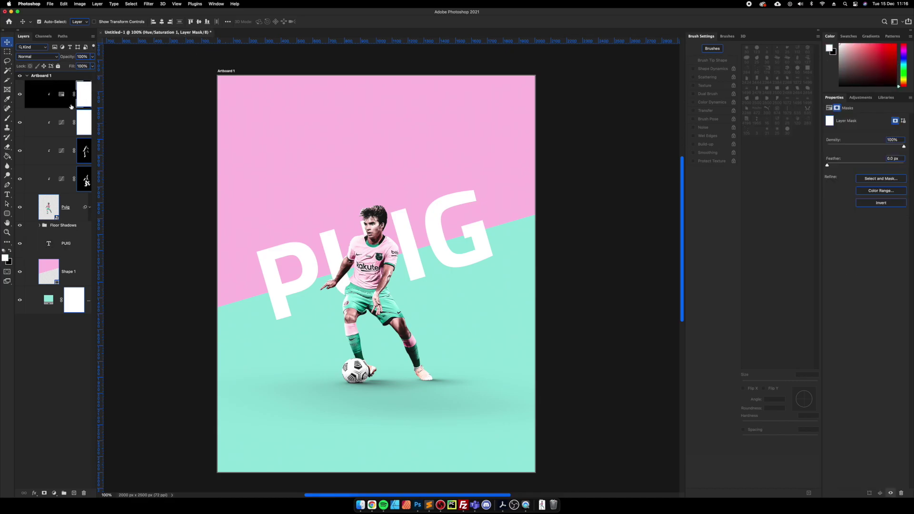
Stamp a merged copy of the whole poster and convert it to a smart object
{"action": "key", "text": "super+alt+shift+e"}
{"action": "right_click", "coordinate": [76, 98]}
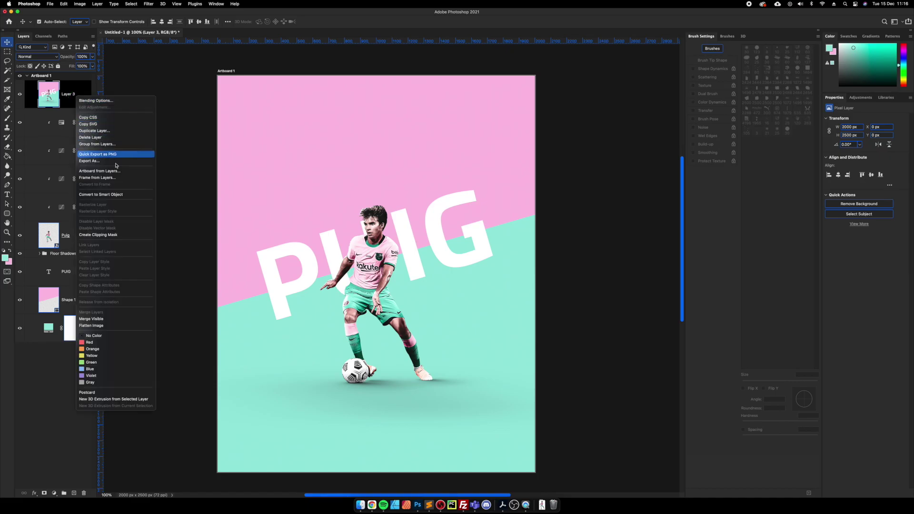
{"action": "left_click", "coordinate": [117, 194]}
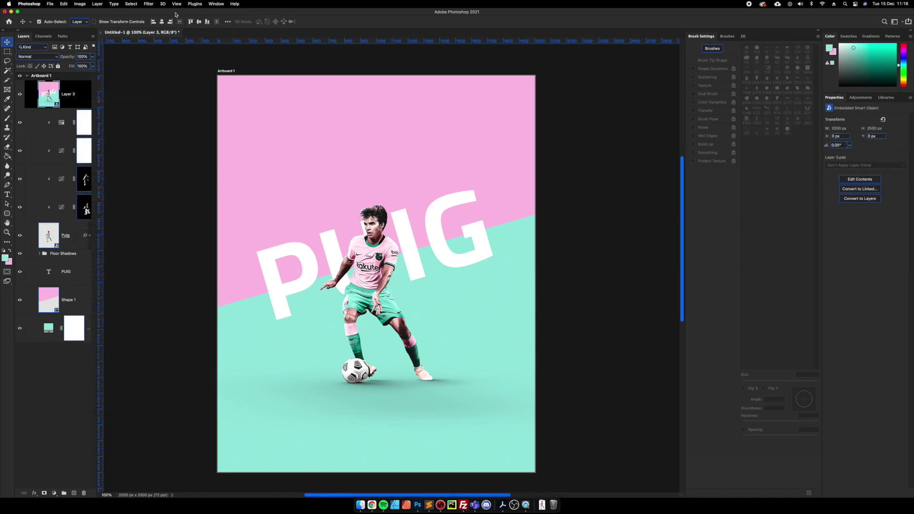
In the Camera Raw Filter, preview the Grungy preset, then apply Make It Pop
{"action": "left_click", "coordinate": [148, 4]}
{"action": "left_click", "coordinate": [170, 53]}
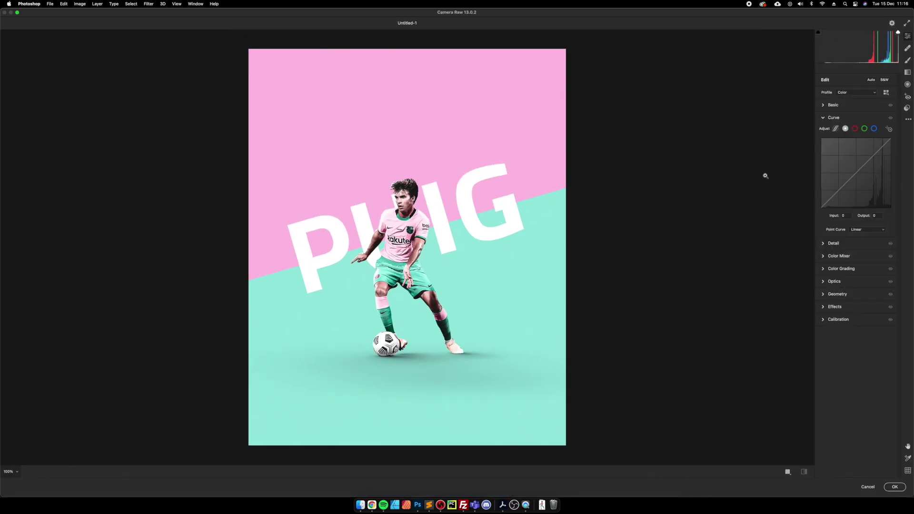
{"action": "left_click", "coordinate": [908, 108]}
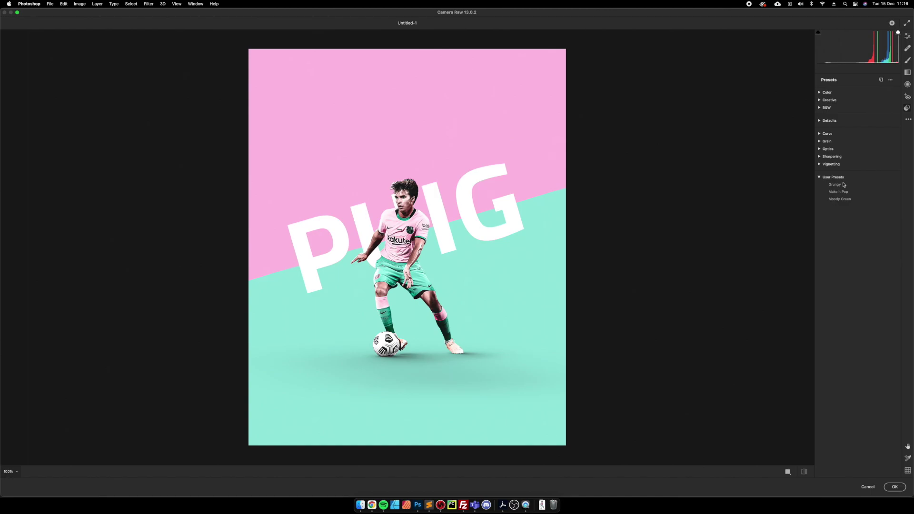
{"action": "left_click", "coordinate": [844, 185]}
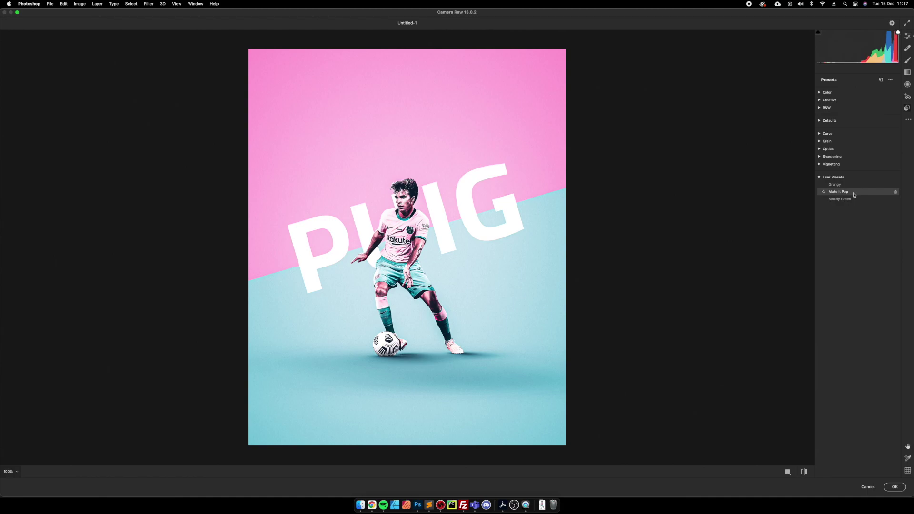
{"action": "left_click", "coordinate": [854, 195]}
In Camera Raw set Contrast to +10, Blacks to +38 and Vignetting to -38, then apply it
{"action": "left_click", "coordinate": [906, 37]}
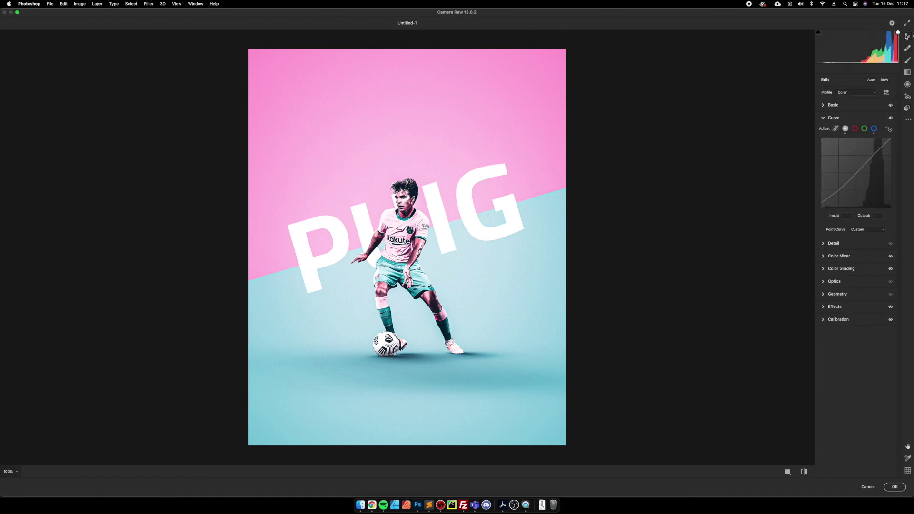
{"action": "left_click", "coordinate": [852, 107]}
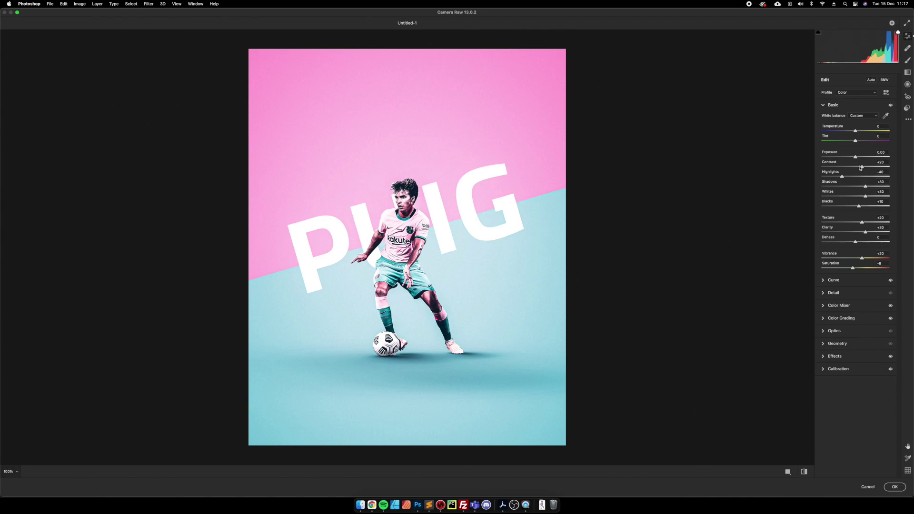
{"action": "left_click_drag", "start_coordinate": [861, 168], "coordinate": [862, 167]}
{"action": "mouse_move", "coordinate": [859, 206]}
{"action": "left_mouse_down"}
{"action": "mouse_move", "coordinate": [881, 208]}
{"action": "mouse_move", "coordinate": [872, 207]}
{"action": "left_mouse_up"}
{"action": "left_click", "coordinate": [845, 357]}
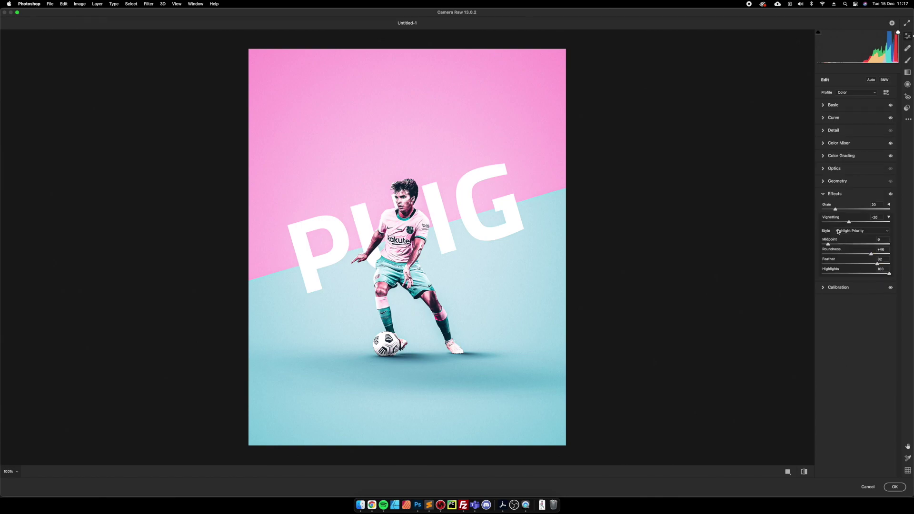
{"action": "left_click_drag", "start_coordinate": [850, 223], "coordinate": [848, 223]}
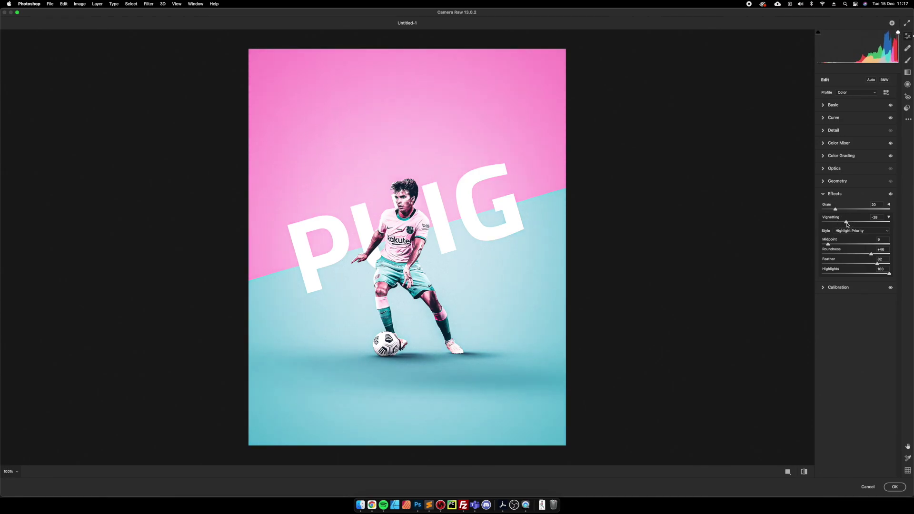
{"action": "left_click", "coordinate": [895, 487]}
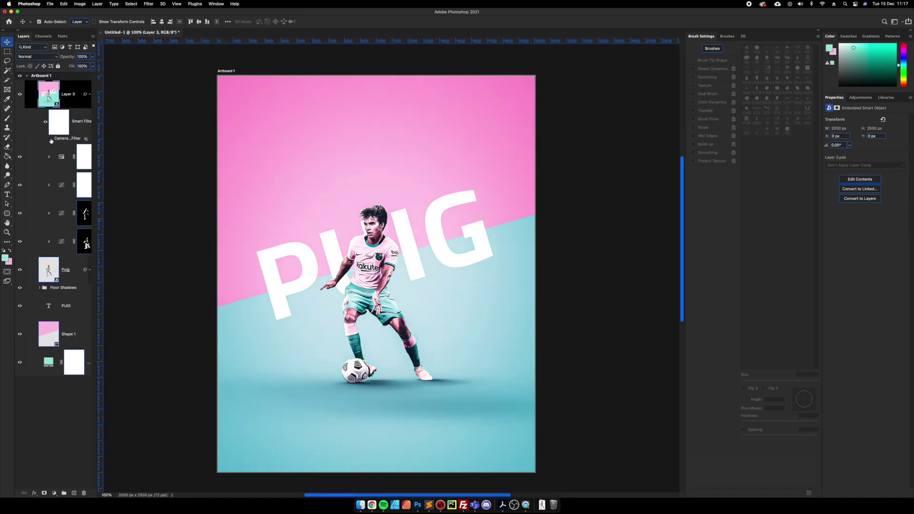
Compare the Camera Raw filter on and off, hide Layer 3, and select the PUIG text layer
{"action": "left_click", "coordinate": [51, 141]}
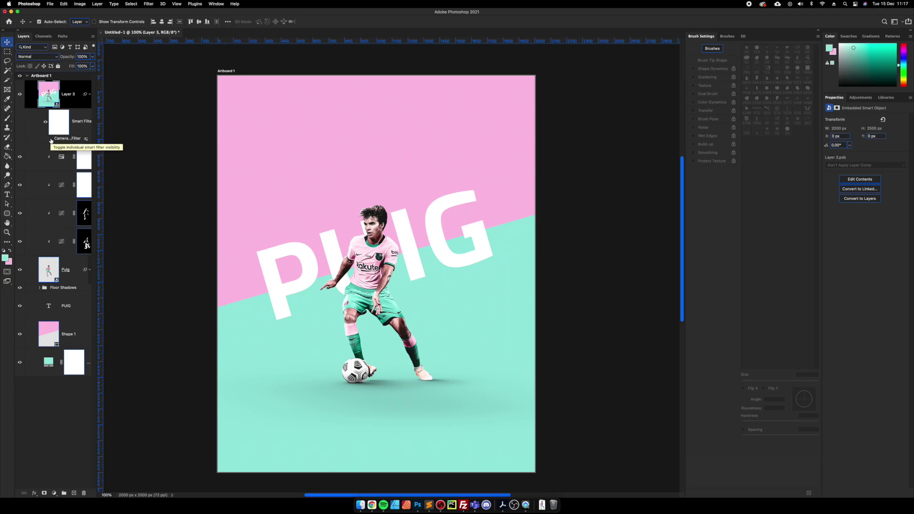
{"action": "left_click", "coordinate": [50, 139]}
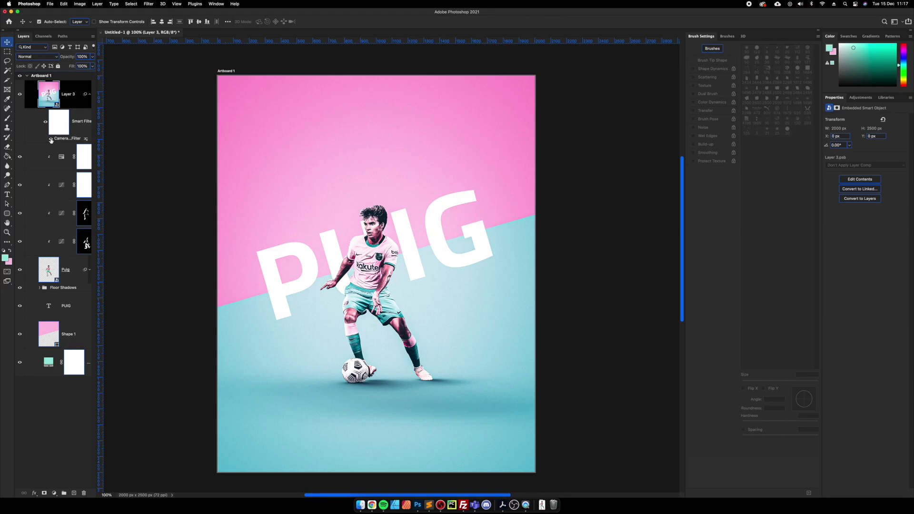
{"action": "left_click", "coordinate": [50, 139]}
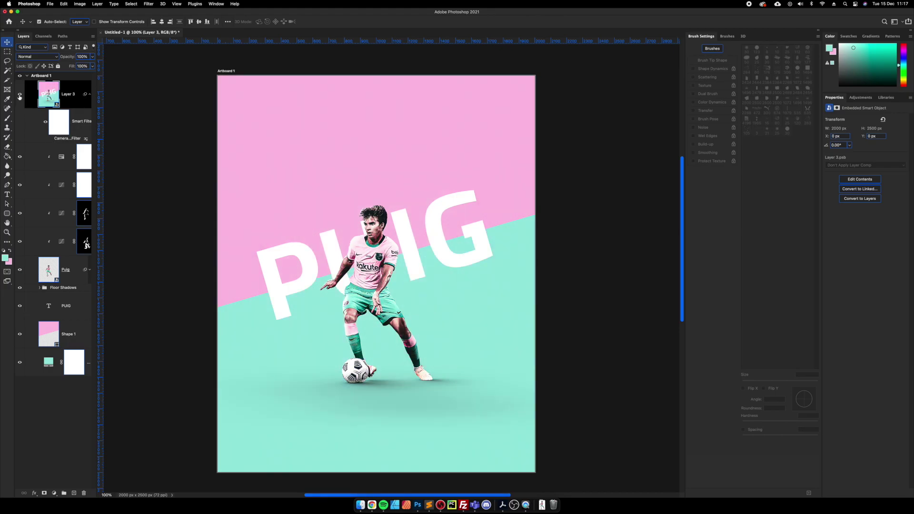
{"action": "left_click", "coordinate": [20, 95]}
{"action": "left_click", "coordinate": [82, 309]}
Duplicate PUIG above the player layer, set its fill to 0% and add a 4 px stroke
{"action": "key", "text": "super+j"}
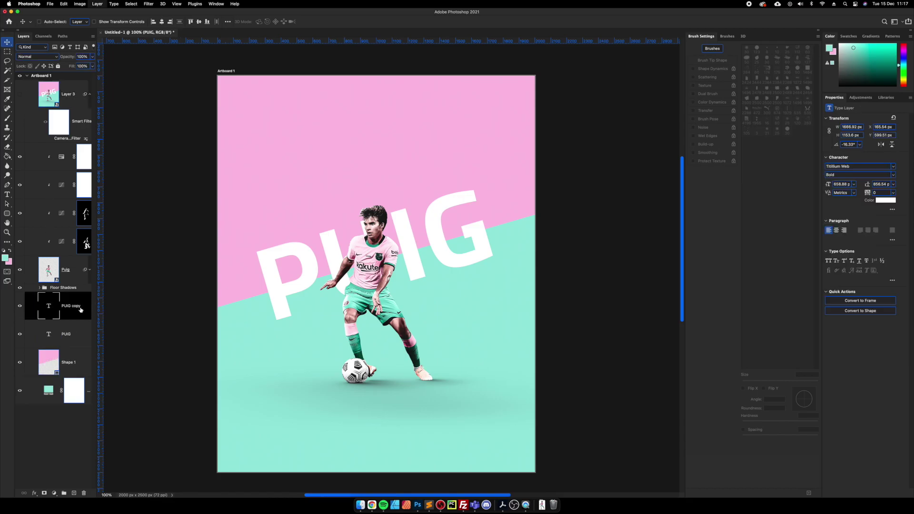
{"action": "left_click_drag", "start_coordinate": [68, 305], "coordinate": [67, 145]}
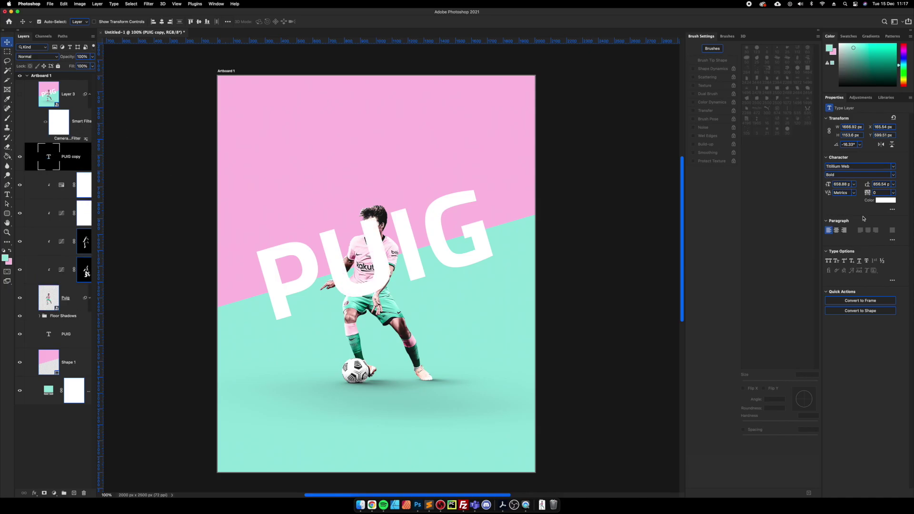
{"action": "left_click", "coordinate": [92, 66]}
{"action": "left_click_drag", "start_coordinate": [89, 75], "coordinate": [61, 74]}
{"action": "double_click", "coordinate": [88, 156]}
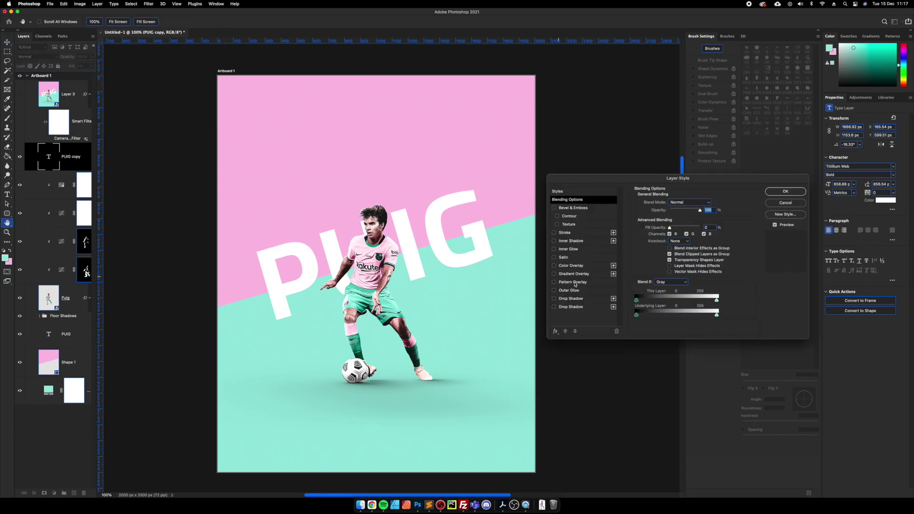
{"action": "left_click", "coordinate": [594, 232]}
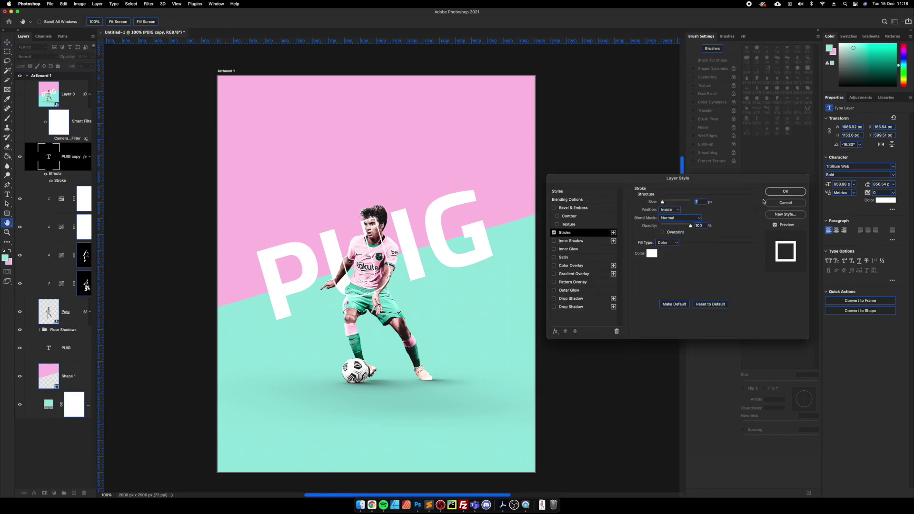
{"action": "type", "text": "4"}
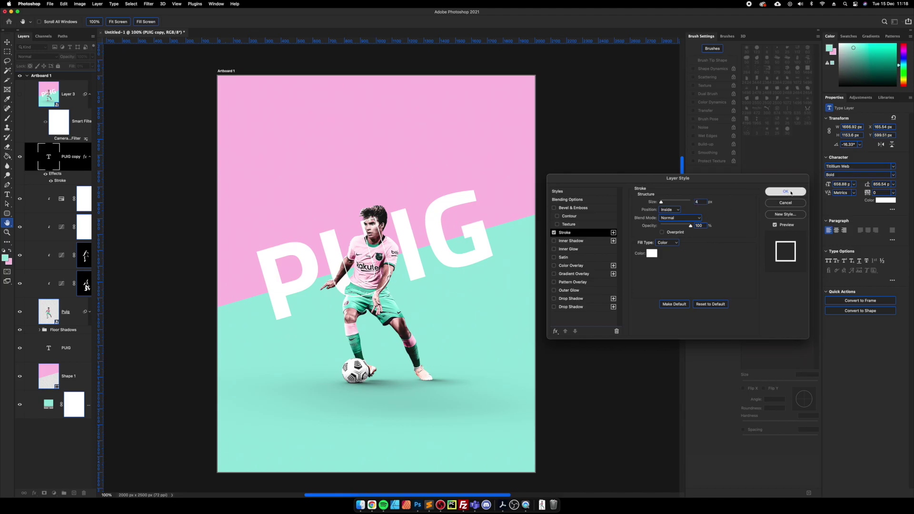
{"action": "left_click", "coordinate": [781, 193]}
Try and discard a drop shadow, then nudge the PUIG copy down and left
{"action": "double_click", "coordinate": [81, 164]}
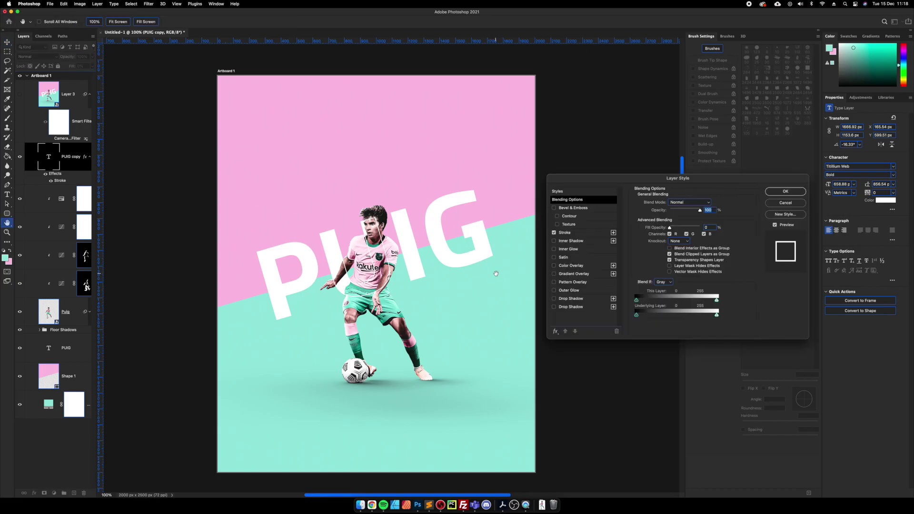
{"action": "left_click", "coordinate": [574, 307]}
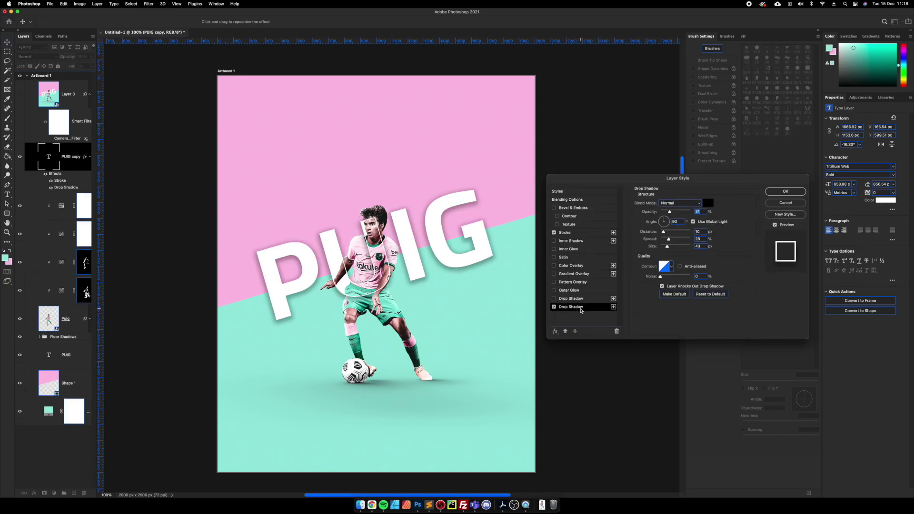
{"action": "key", "text": "Escape"}
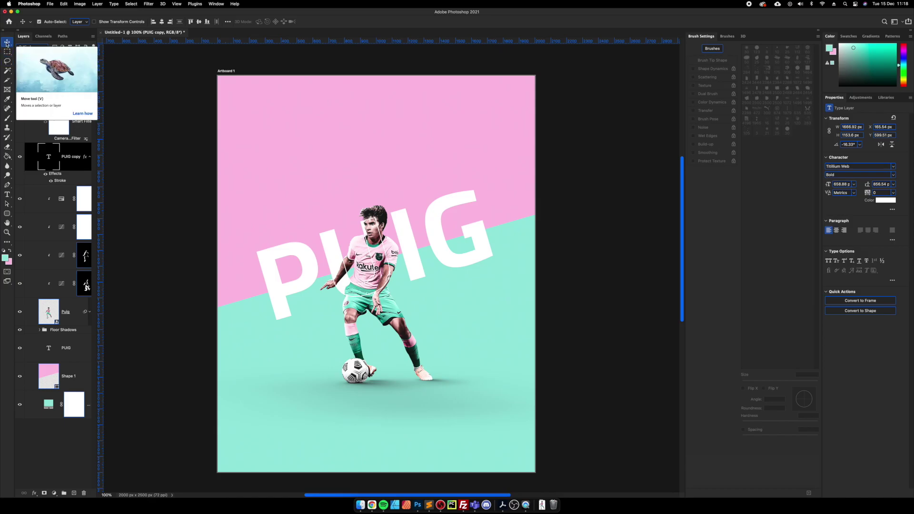
{"action": "key", "text": "shift+Down"}
{"action": "key", "text": "shift+Down"}
{"action": "key", "text": "shift+Down"}
{"action": "key", "text": "shift+Right"}
{"action": "key", "text": "shift+Right"}
{"action": "key", "text": "shift+Right"}
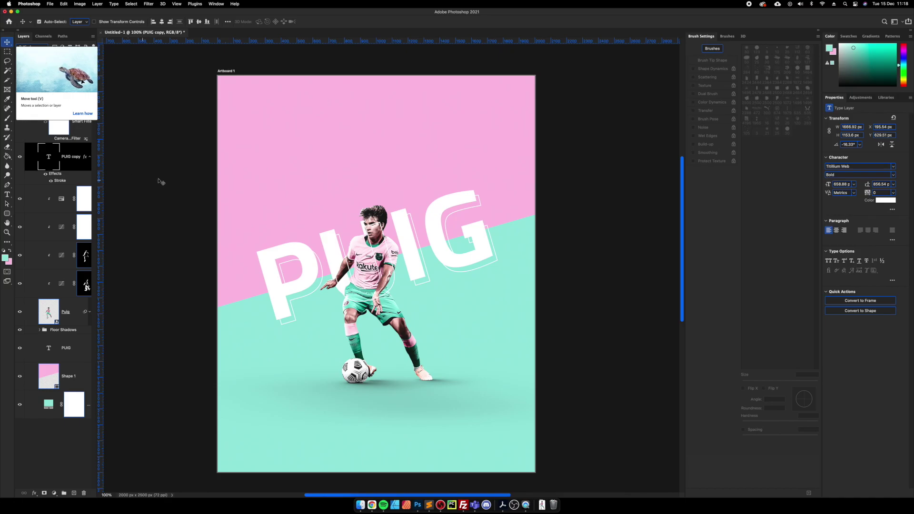
{"action": "key", "text": "shift+Left"}
{"action": "key", "text": "shift+Left"}
{"action": "key", "text": "shift+Left"}
{"action": "key", "text": "shift+Left"}
{"action": "key", "text": "shift+Left"}
{"action": "key", "text": "shift+Left"}
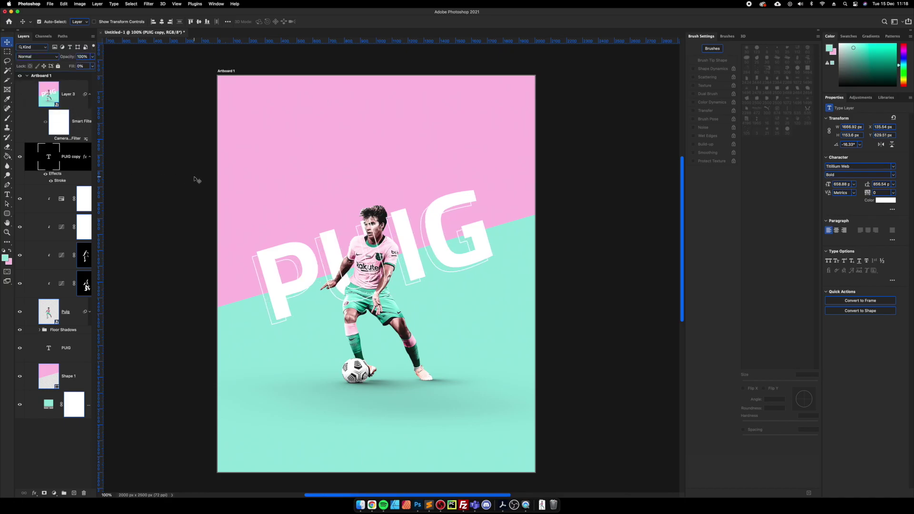
{"action": "key", "text": "shift+Down"}
Convert merged Layer 4 to a smart object and copy Layer 3's Camera Raw filter onto it
{"action": "right_click", "coordinate": [66, 158]}
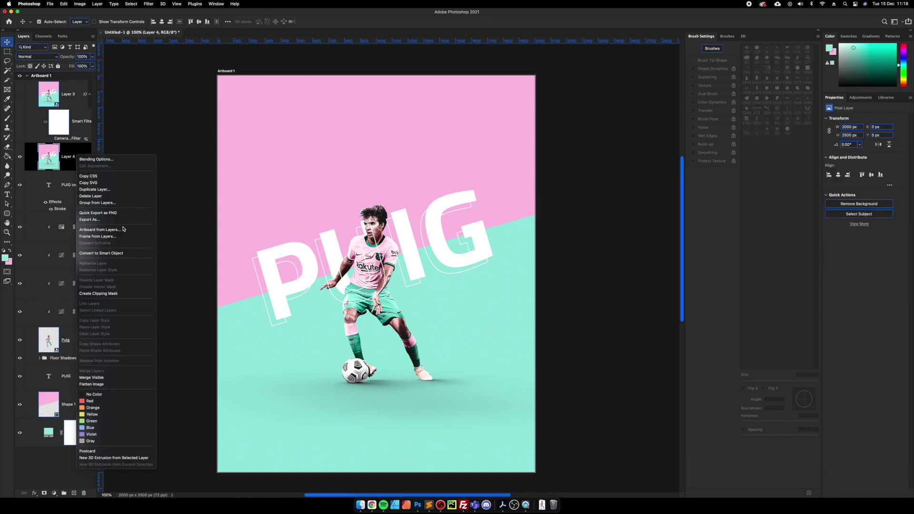
{"action": "left_click", "coordinate": [124, 254]}
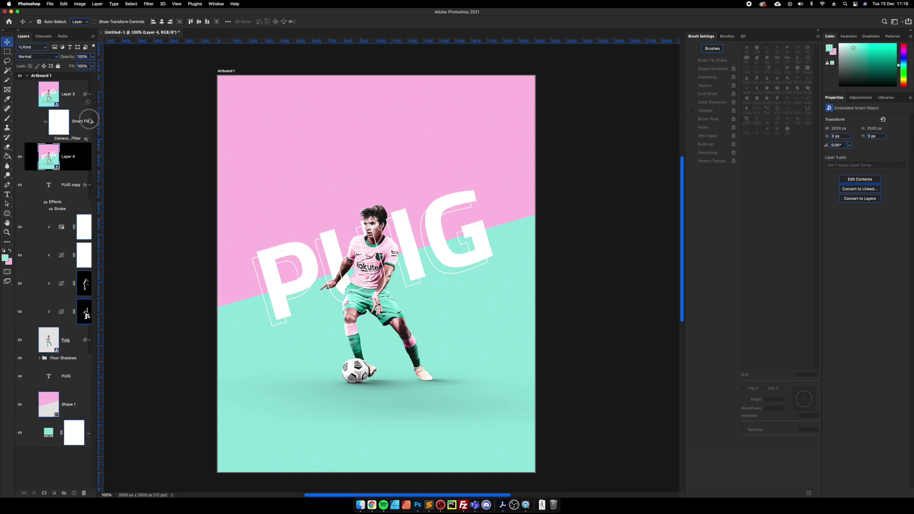
{"action": "key", "text": "alt+]"}
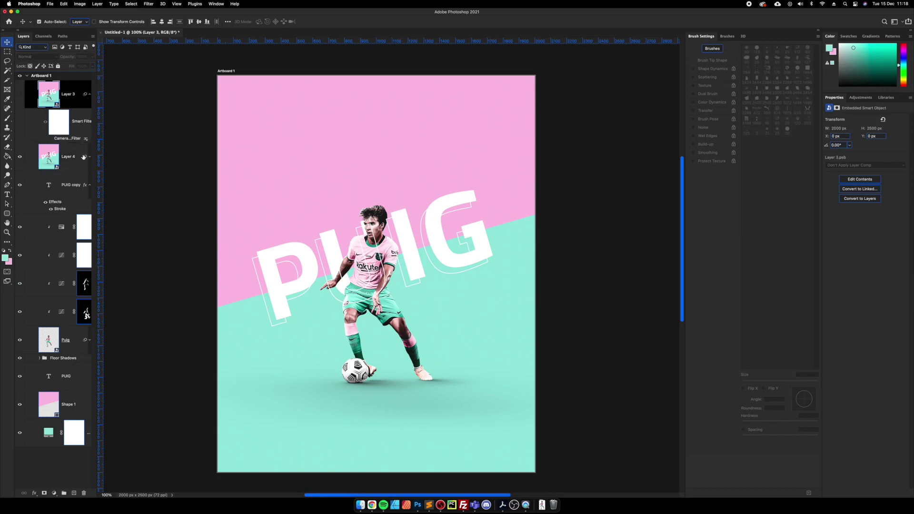
{"action": "left_click_drag", "start_coordinate": [75, 119], "coordinate": [90, 156]}
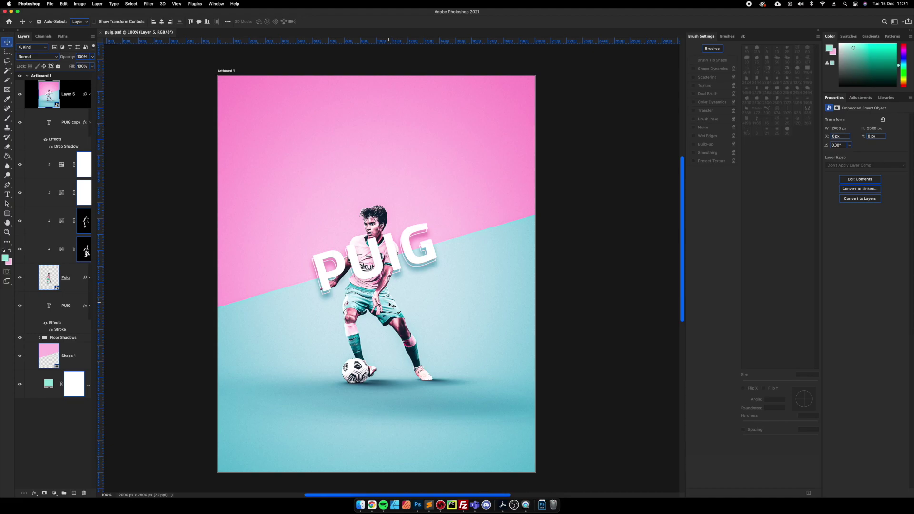
Create a new 1242 x 2208 document from the iPhone 8/7/6 Plus preset
{"action": "left_click", "coordinate": [50, 4]}
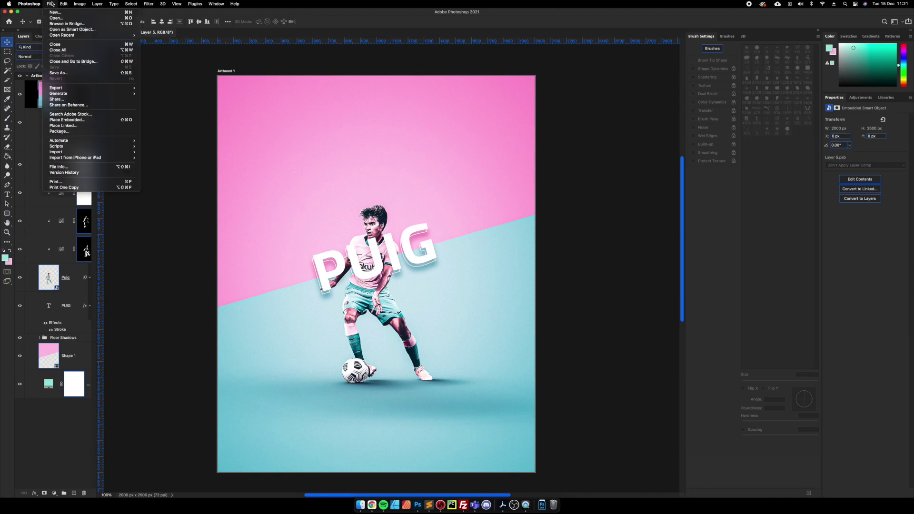
{"action": "left_click", "coordinate": [57, 13]}
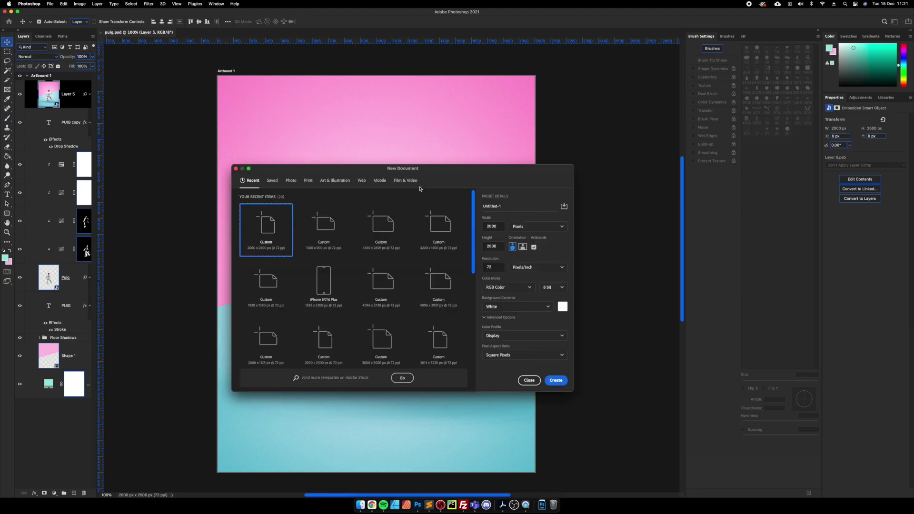
{"action": "left_click", "coordinate": [335, 291]}
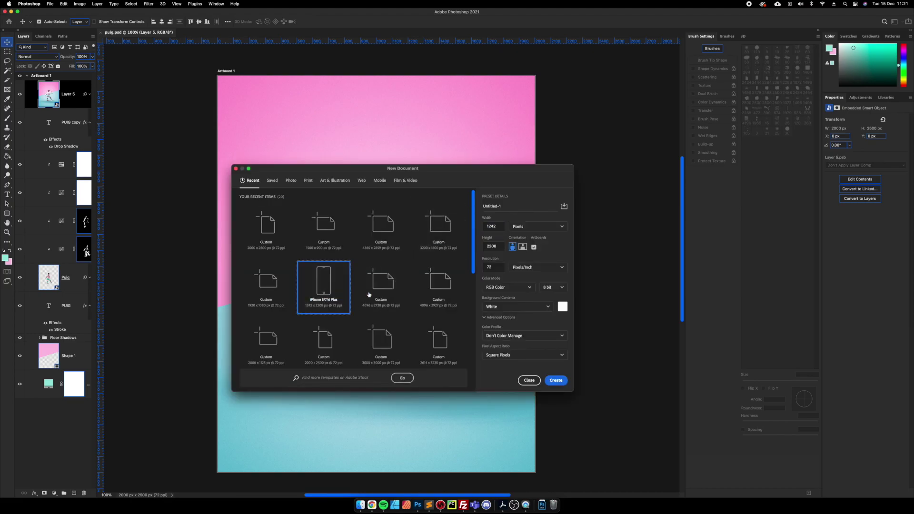
{"action": "left_click", "coordinate": [558, 381]}
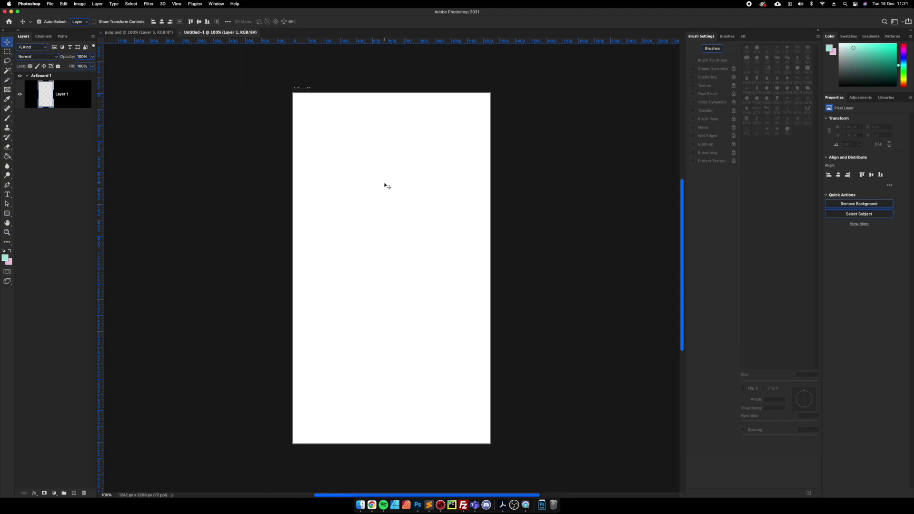
Add a second artboard to the right sized as iPhone X
{"action": "key", "text": "super+minus"}
{"action": "key", "text": "super+minus"}
{"action": "key", "text": "shift+v"}
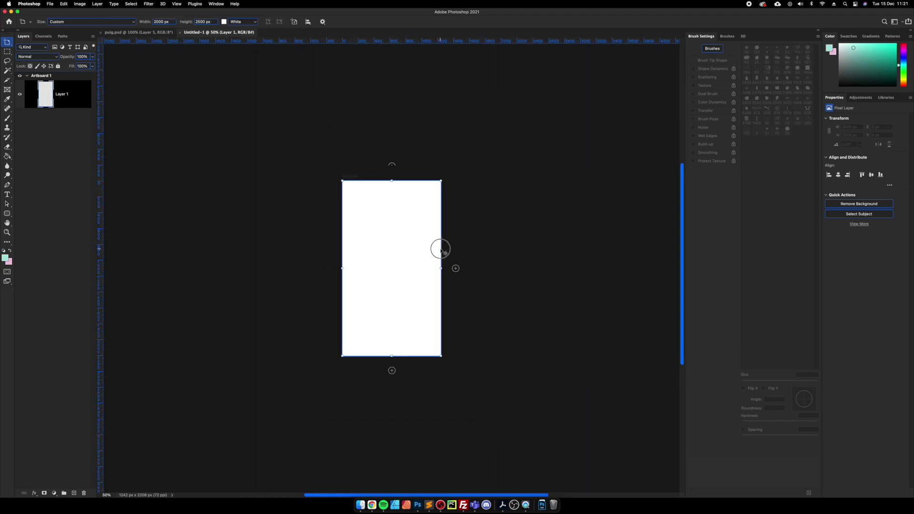
{"action": "left_click", "coordinate": [440, 249]}
{"action": "left_click", "coordinate": [456, 268]}
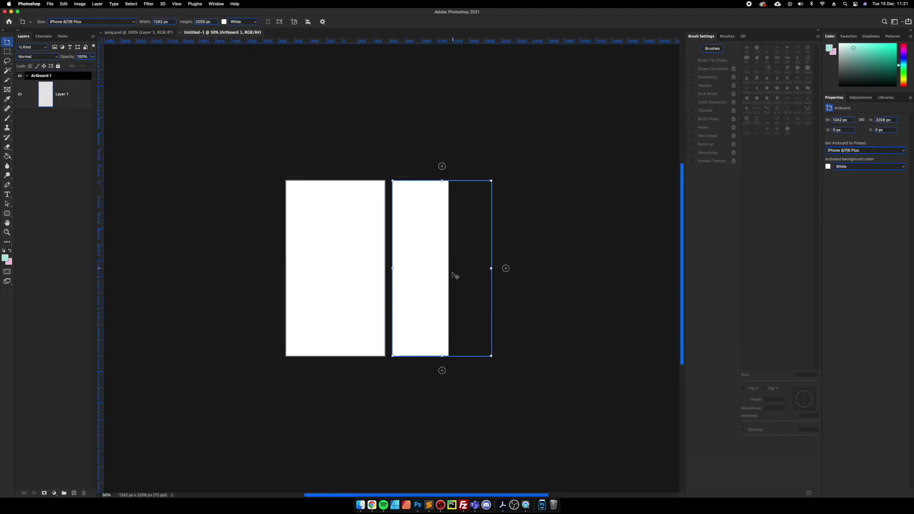
{"action": "left_click", "coordinate": [124, 24]}
{"action": "left_click", "coordinate": [120, 15]}
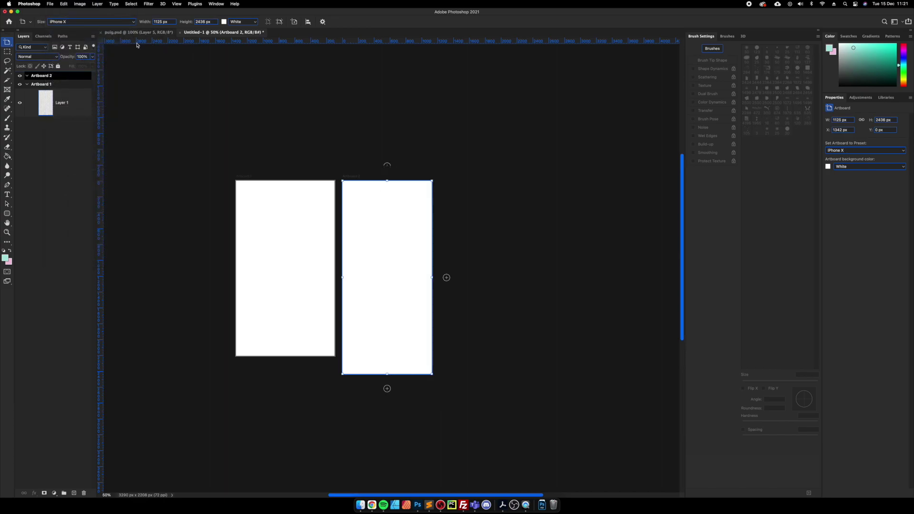
{"action": "left_click", "coordinate": [284, 227]}
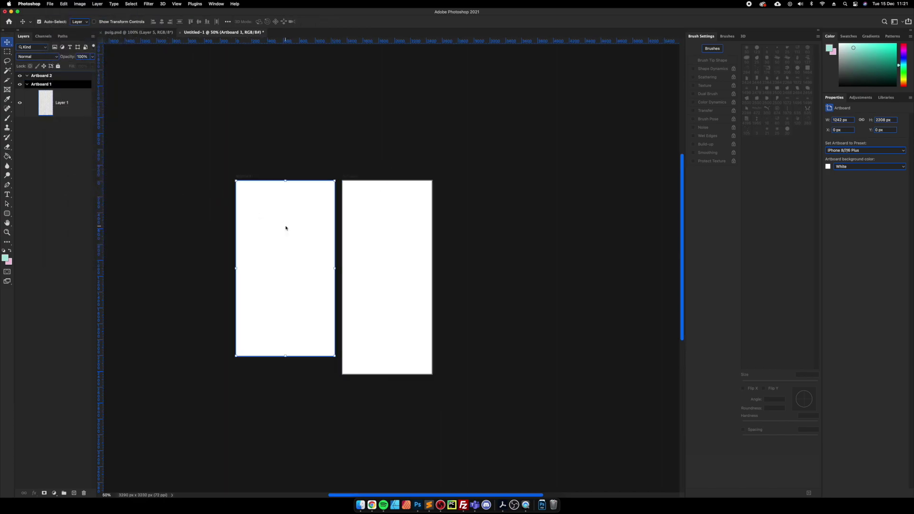
{"action": "key", "text": "v"}
{"action": "key", "text": "super+shift+p"}
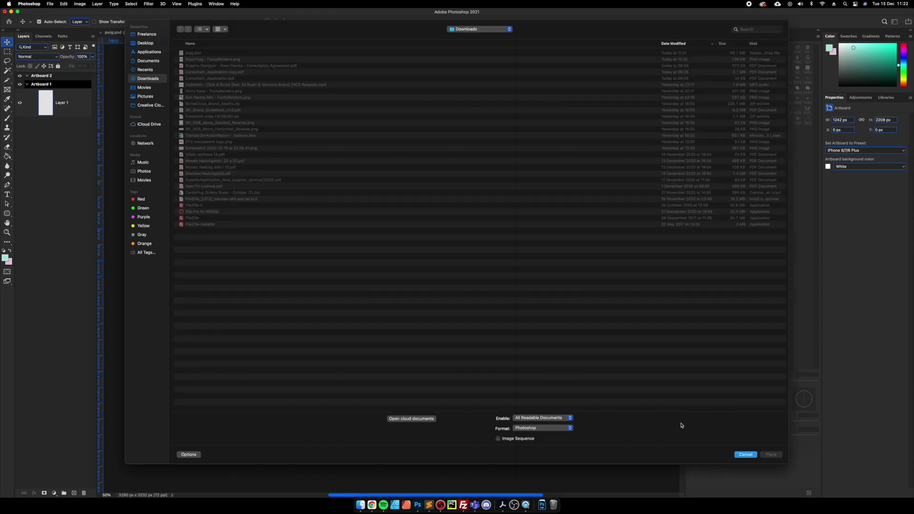
Place puig.psd as a linked file and scale it to fill the first artboard
{"action": "key", "text": "Escape"}
{"action": "left_click", "coordinate": [50, 3]}
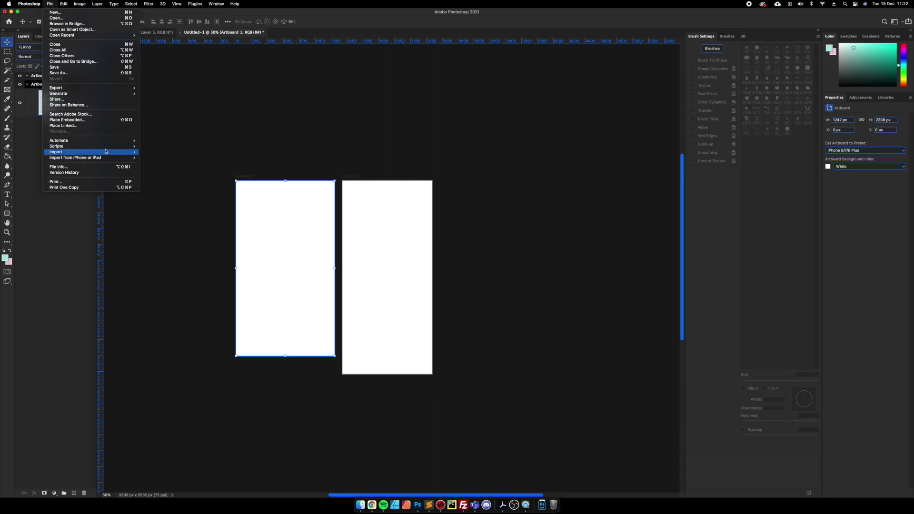
{"action": "key", "text": "Escape"}
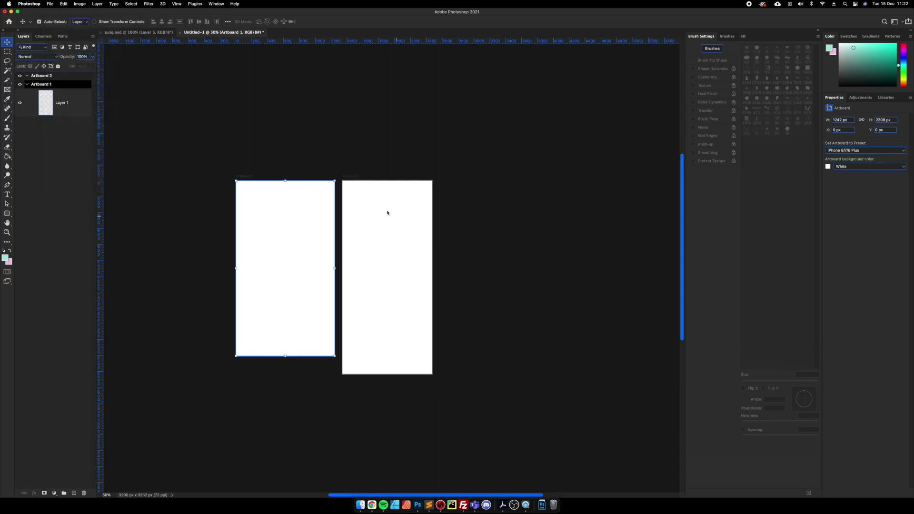
{"action": "key", "text": "super+shift+p"}
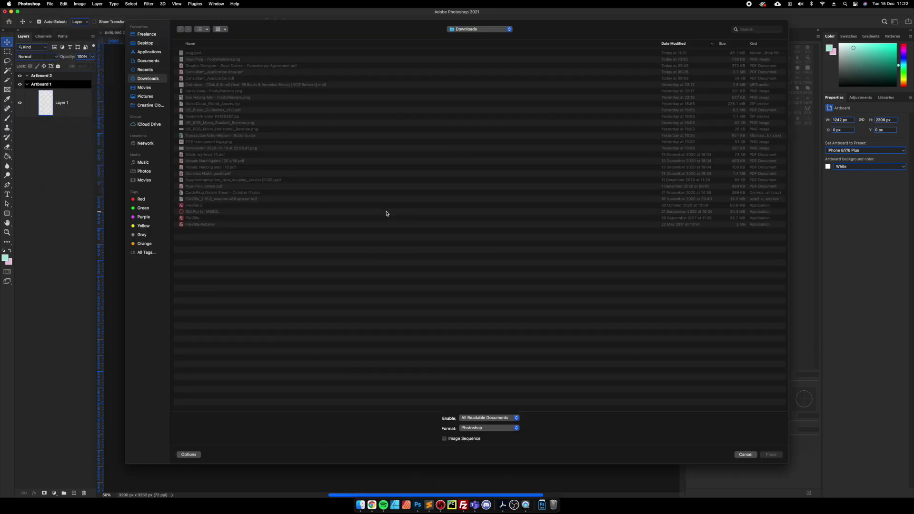
{"action": "double_click", "coordinate": [194, 53]}
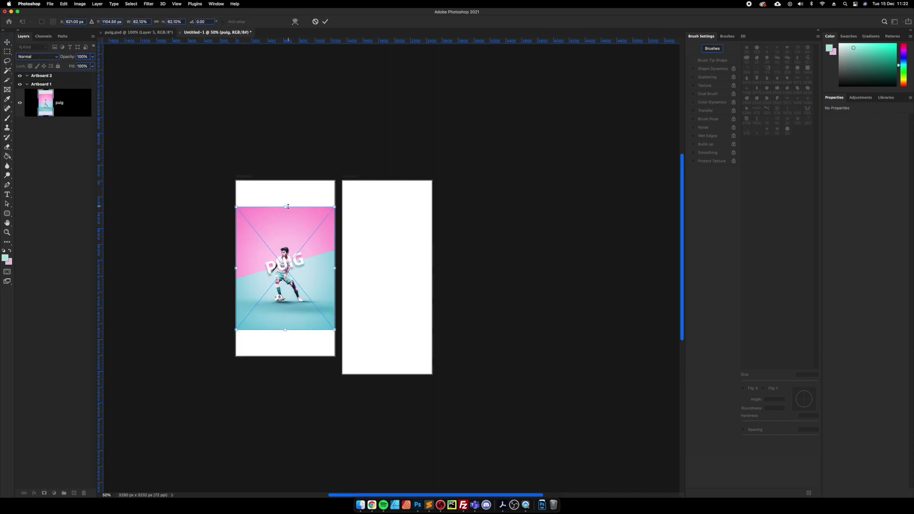
{"action": "left_click_drag", "start_coordinate": [286, 205], "coordinate": [285, 180]}
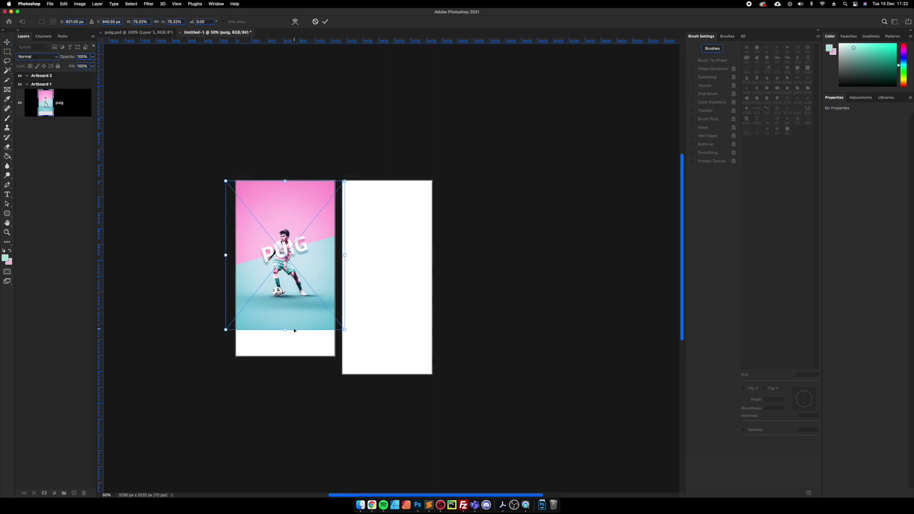
{"action": "left_click_drag", "start_coordinate": [284, 330], "coordinate": [289, 356]}
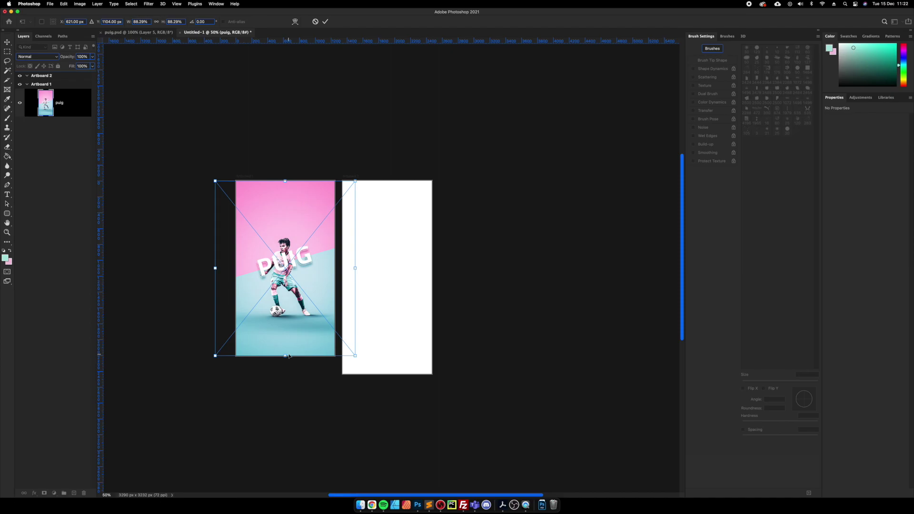
{"action": "key", "text": "Return"}
Alt-drag a copy of the poster onto the second artboard and scale it to fill
{"action": "left_click_drag", "start_coordinate": [297, 296], "coordinate": [429, 280]}
{"action": "key", "text": "ctrl+t"}
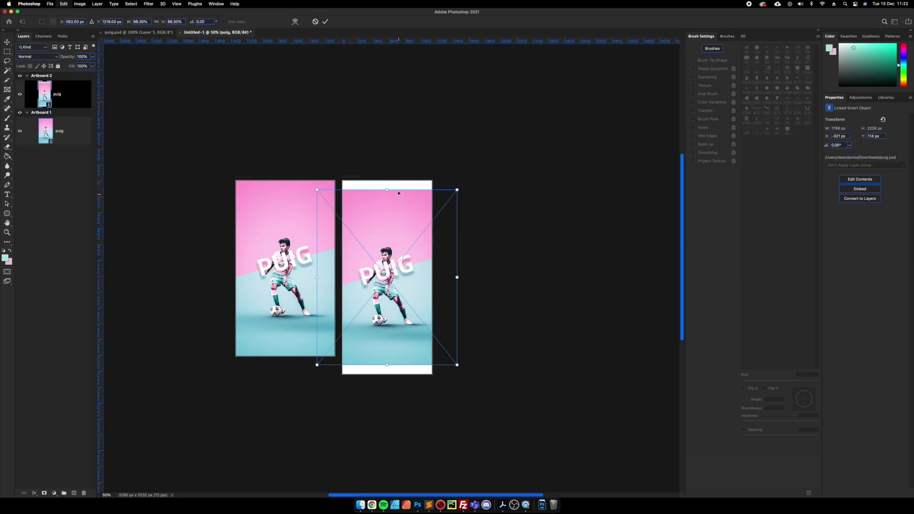
{"action": "left_click_drag", "start_coordinate": [387, 190], "coordinate": [387, 177]}
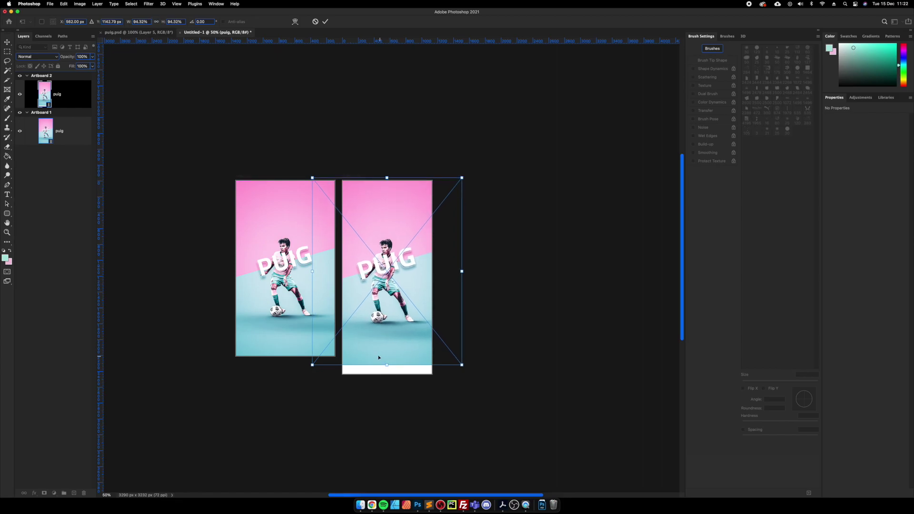
{"action": "left_click_drag", "start_coordinate": [388, 364], "coordinate": [386, 373]}
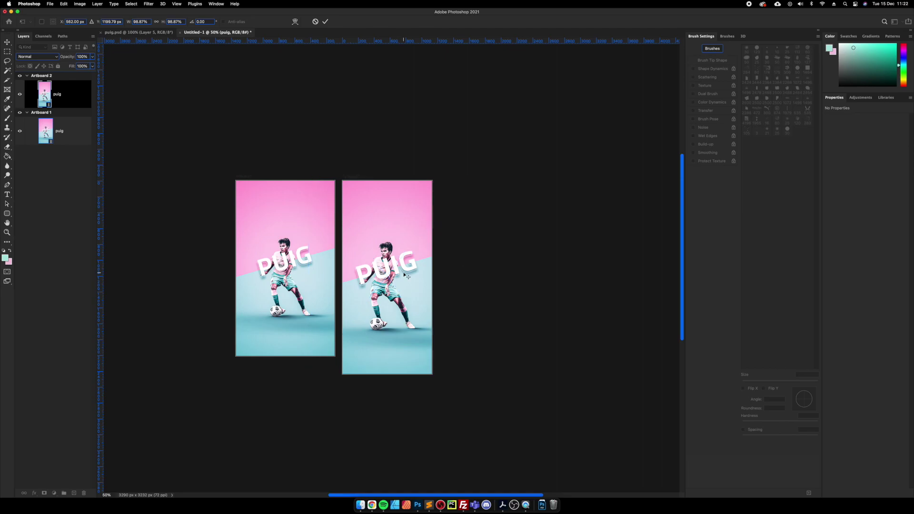
{"action": "key", "text": "Return"}
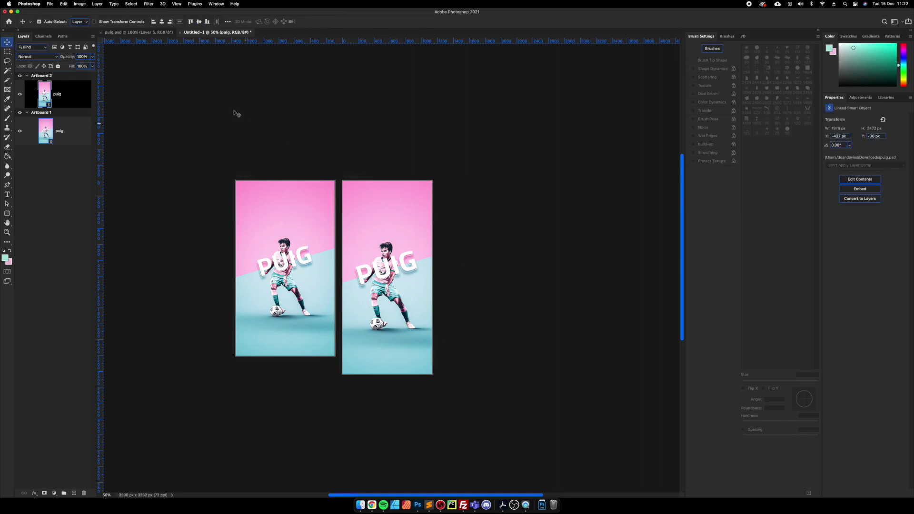
In puig.psd hide the PUIG copy, PUIG and Layer 5 layers
{"action": "left_click", "coordinate": [161, 33]}
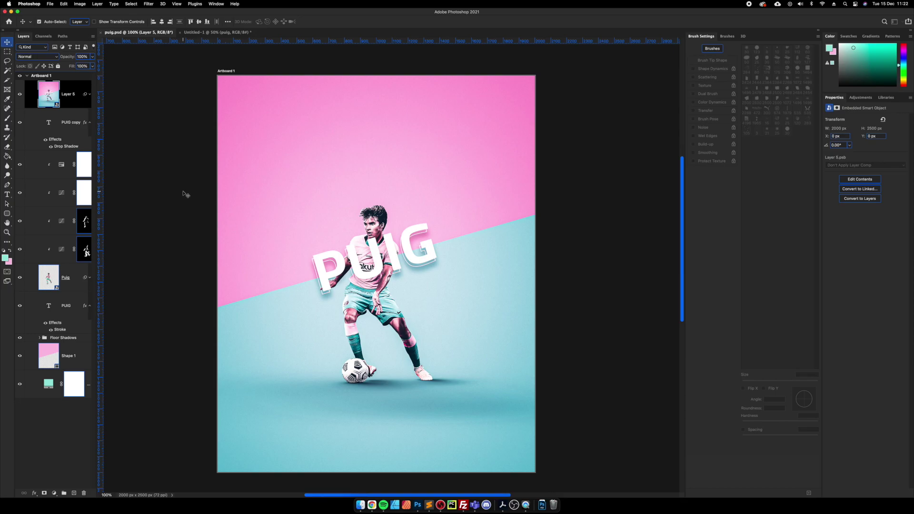
{"action": "left_click", "coordinate": [72, 131]}
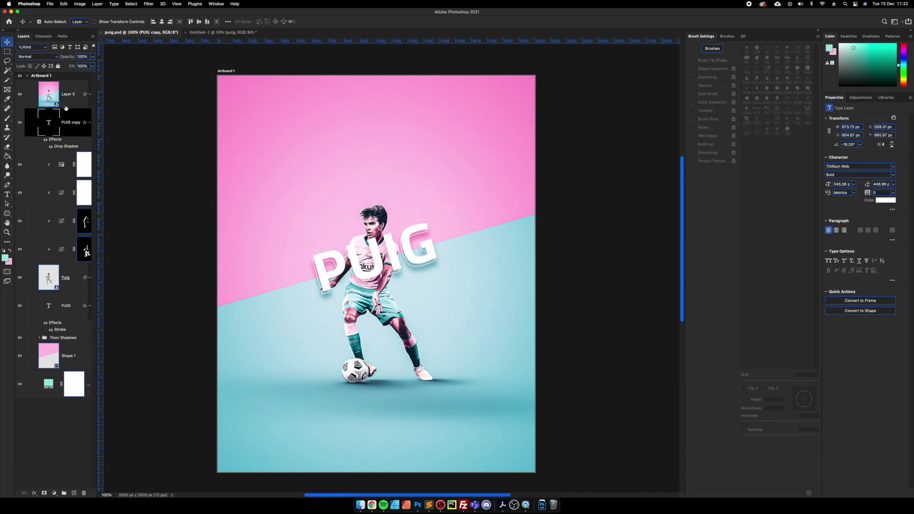
{"action": "left_click", "coordinate": [20, 123]}
{"action": "left_click", "coordinate": [20, 307]}
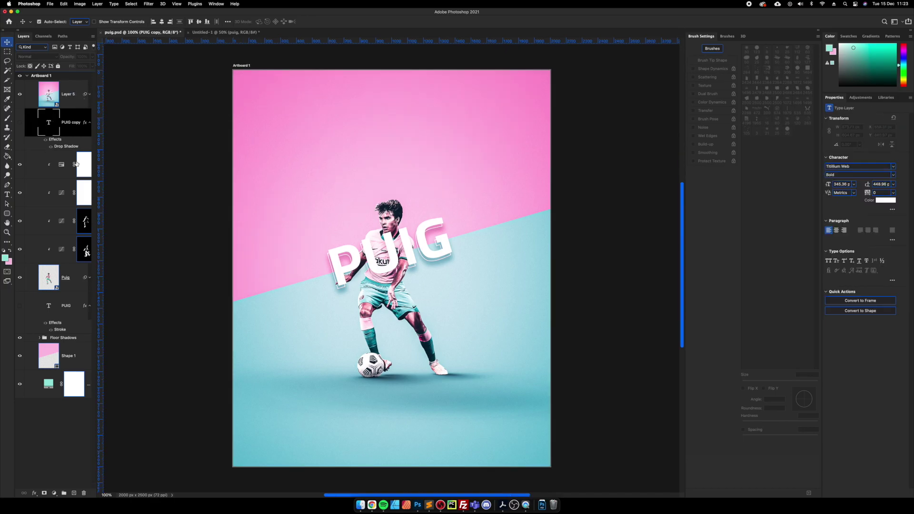
{"action": "left_click", "coordinate": [20, 94]}
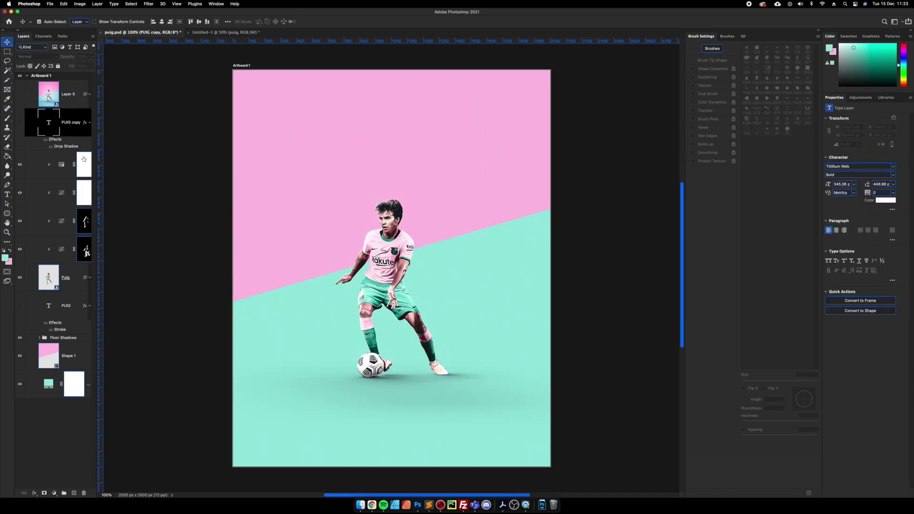
Stamp visible layers into Layer 6, convert it to a smart object, and save puig.psd
{"action": "left_click", "coordinate": [84, 159]}
{"action": "key", "text": "super+alt+shift+e"}
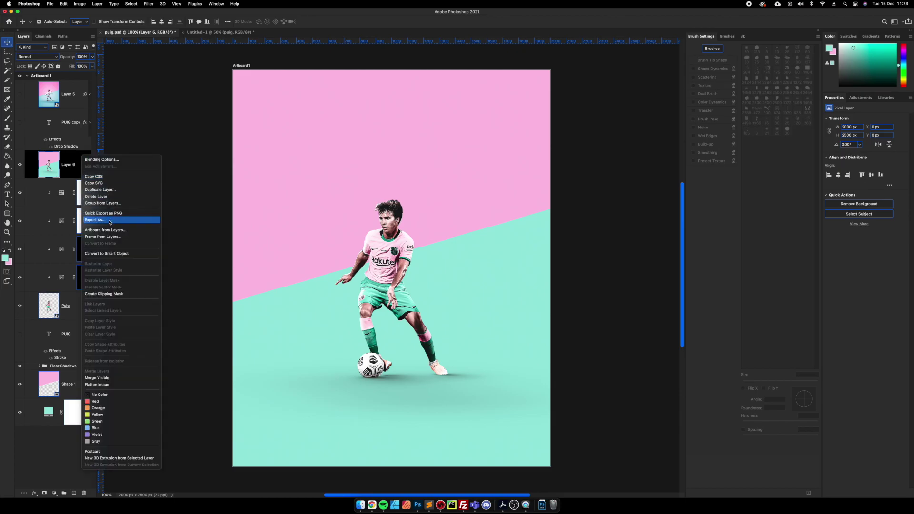
{"action": "left_click", "coordinate": [107, 254]}
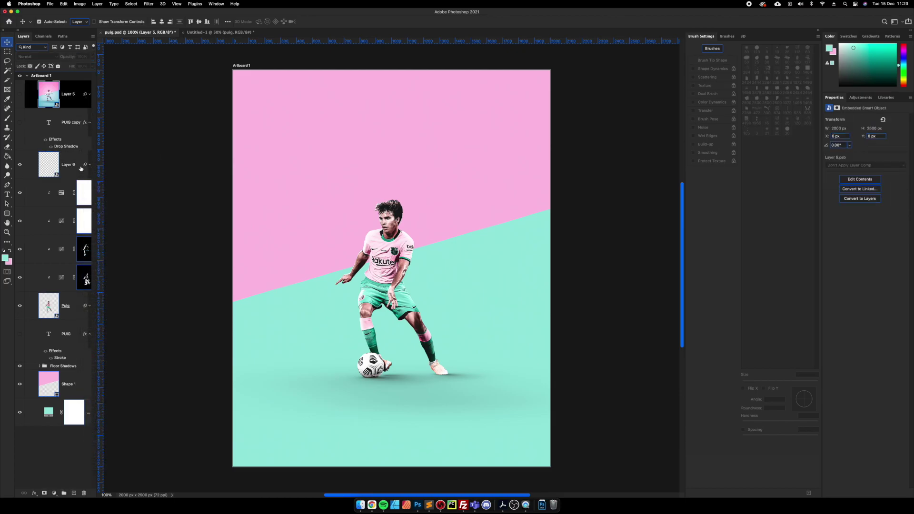
{"action": "key", "text": "super+s"}
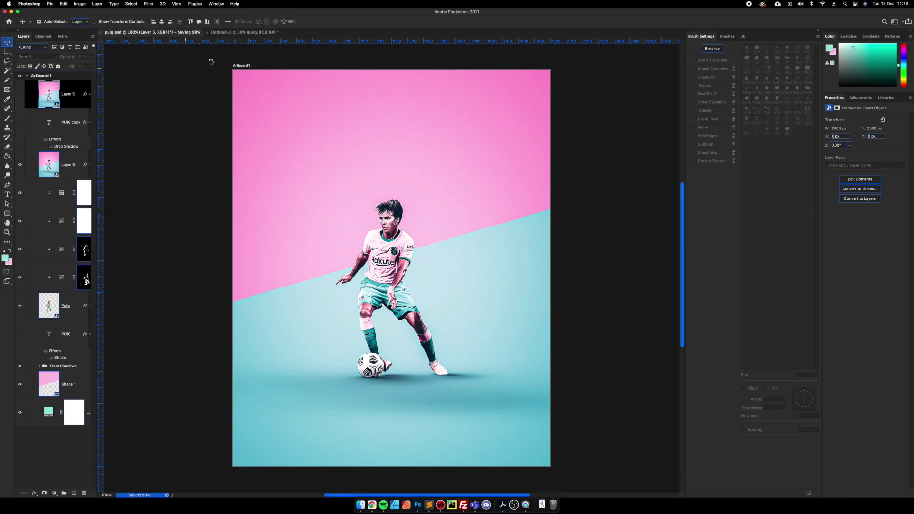
{"action": "left_click", "coordinate": [229, 33]}
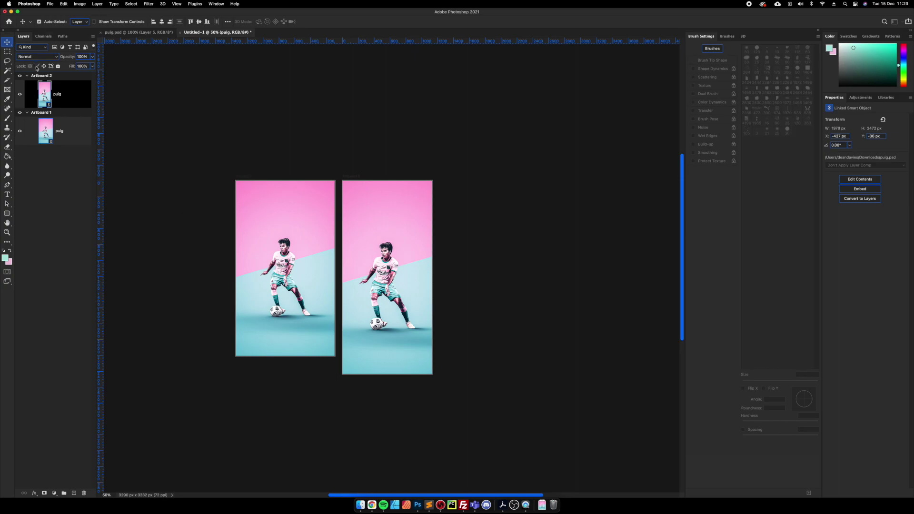
Open the File > Export menu to reach Artboards to Files
{"action": "right_click", "coordinate": [68, 75]}
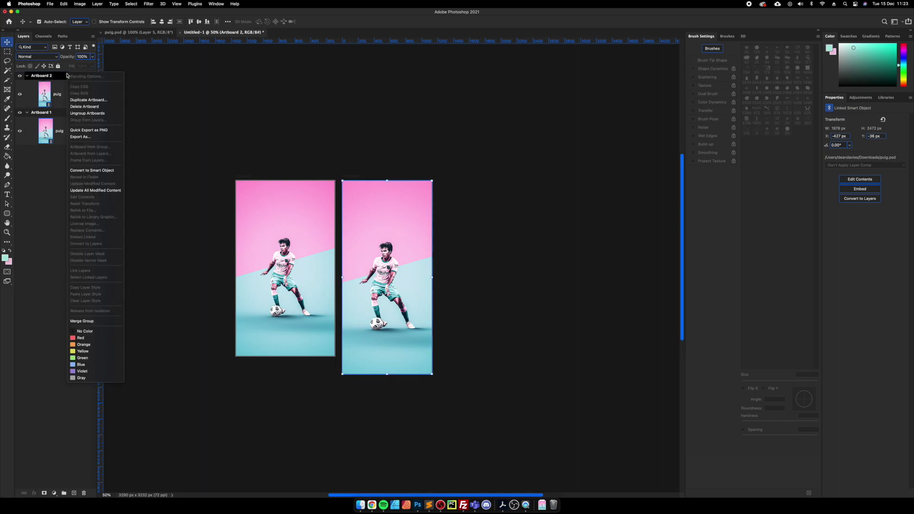
{"action": "left_click", "coordinate": [58, 76]}
{"action": "left_click", "coordinate": [50, 4]}
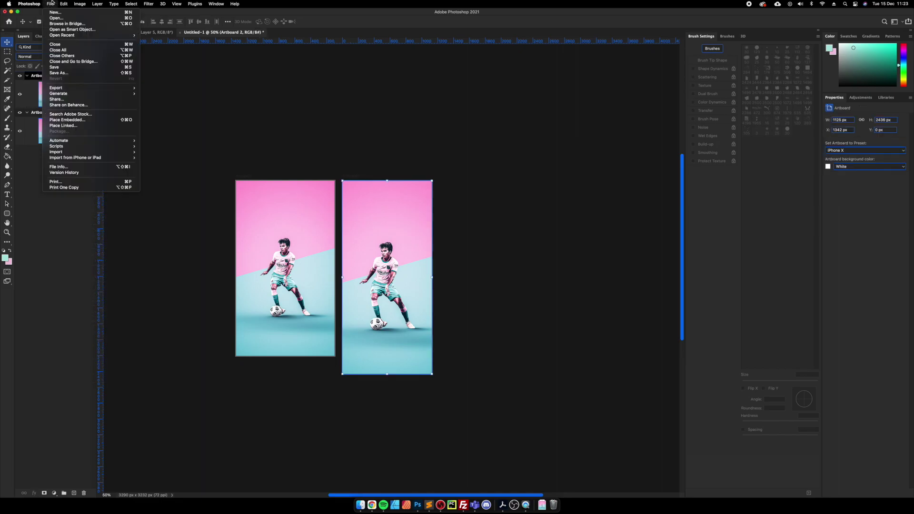
{"action": "mouse_move", "coordinate": [114, 89]}
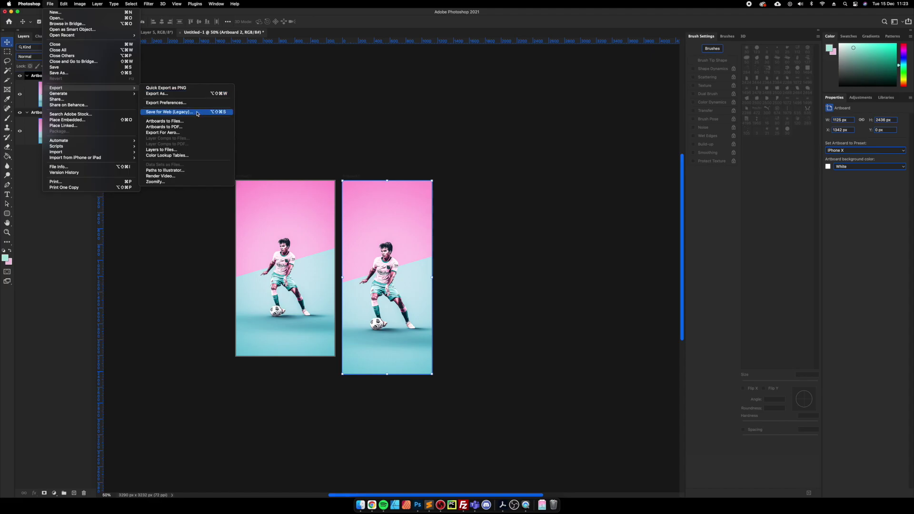